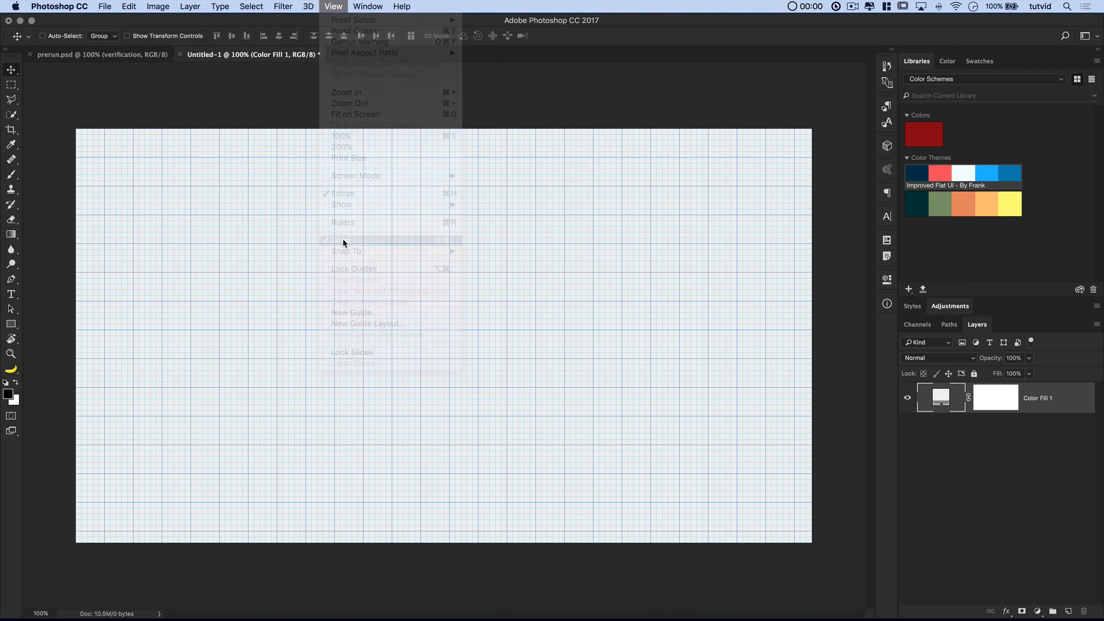
# Turn on snapping, and start a rounded rectangle 800 px wide and 1100 px high
pyautogui.click(337, 5)
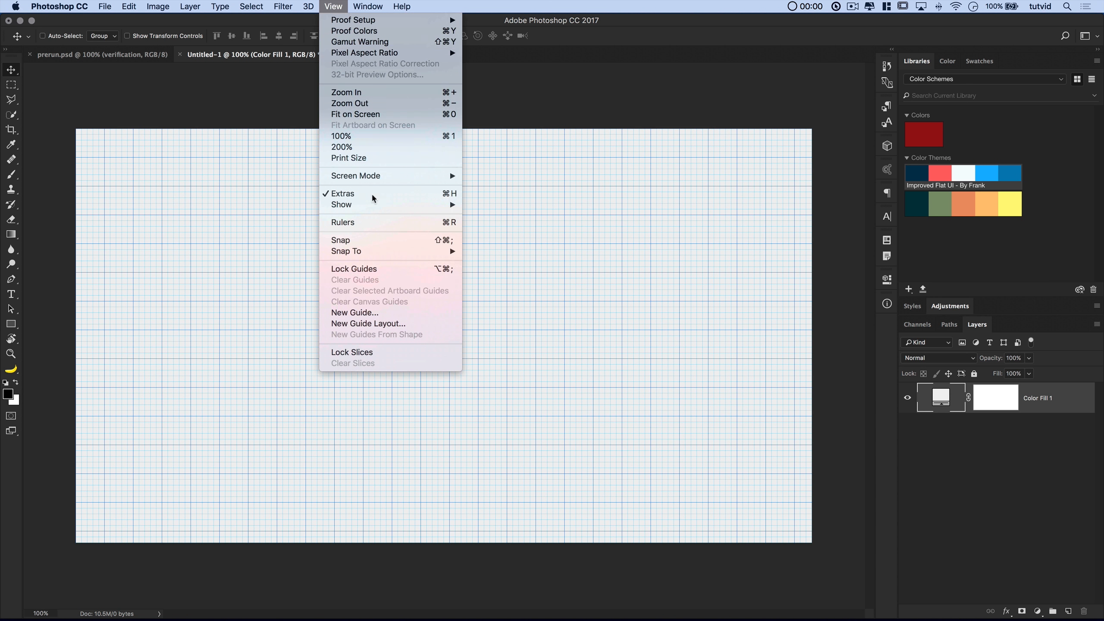
pyautogui.click(367, 245)
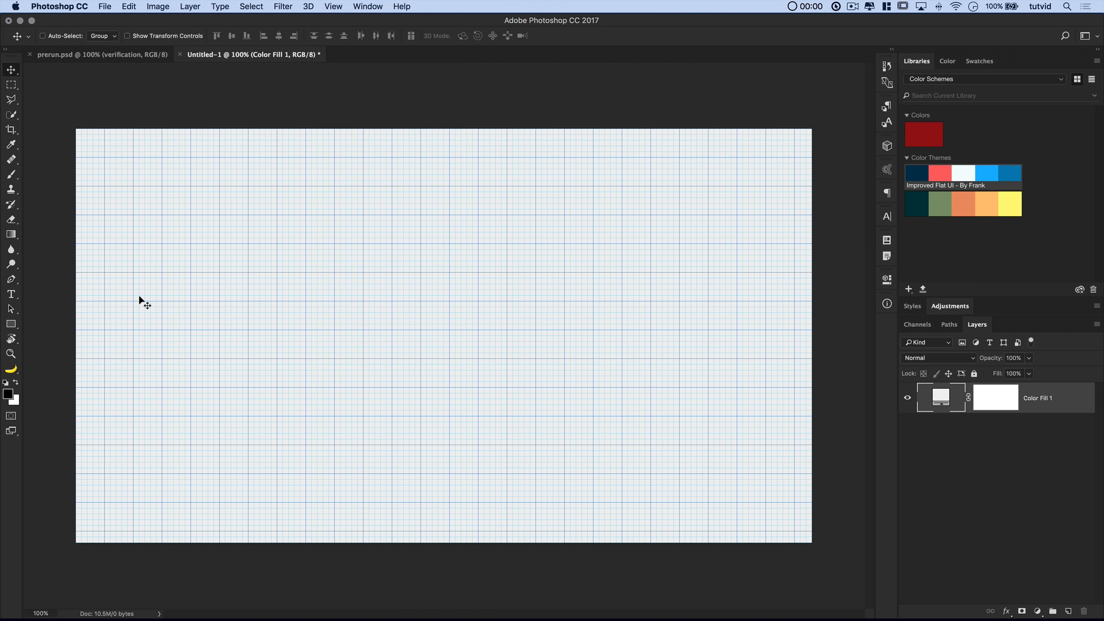
pyautogui.moveTo(10, 324); pyautogui.dragTo(85, 324)
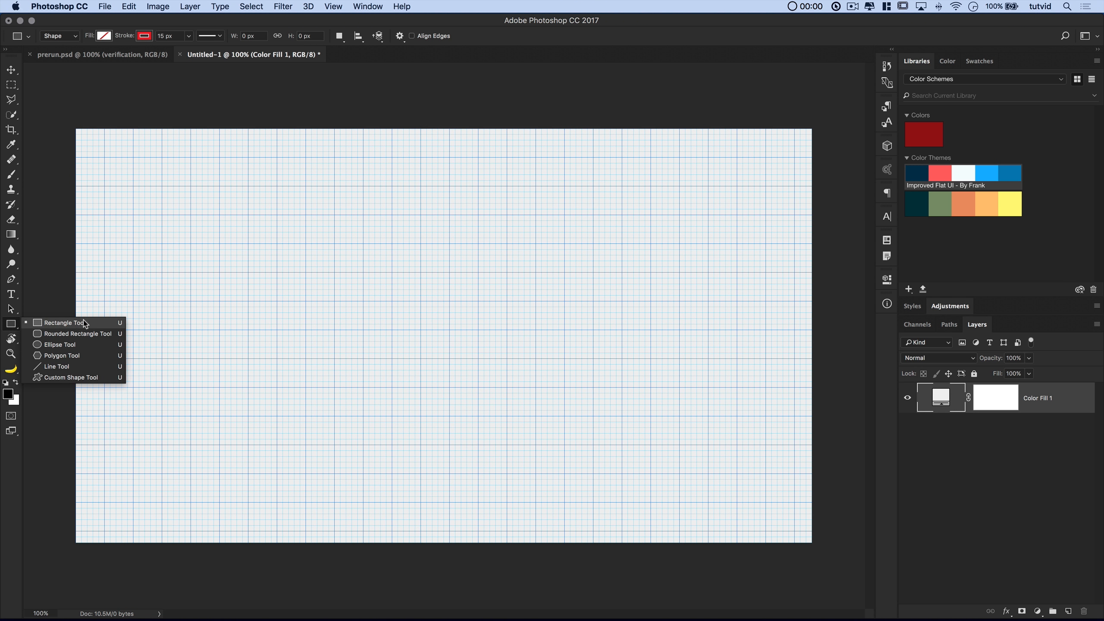
pyautogui.click(56, 339)
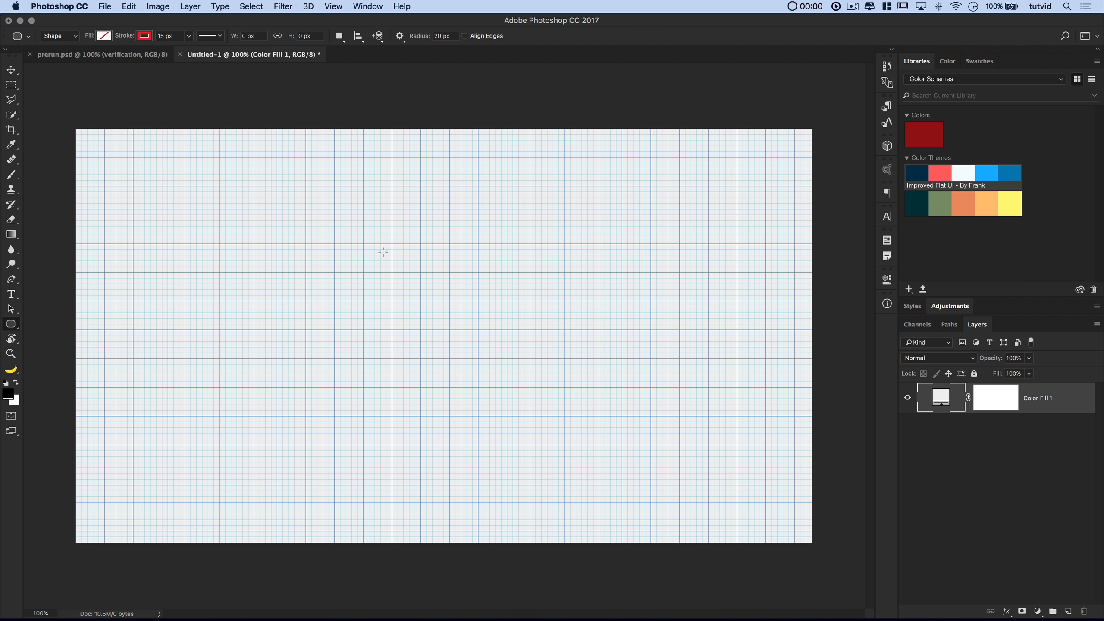
pyautogui.click(363, 220)
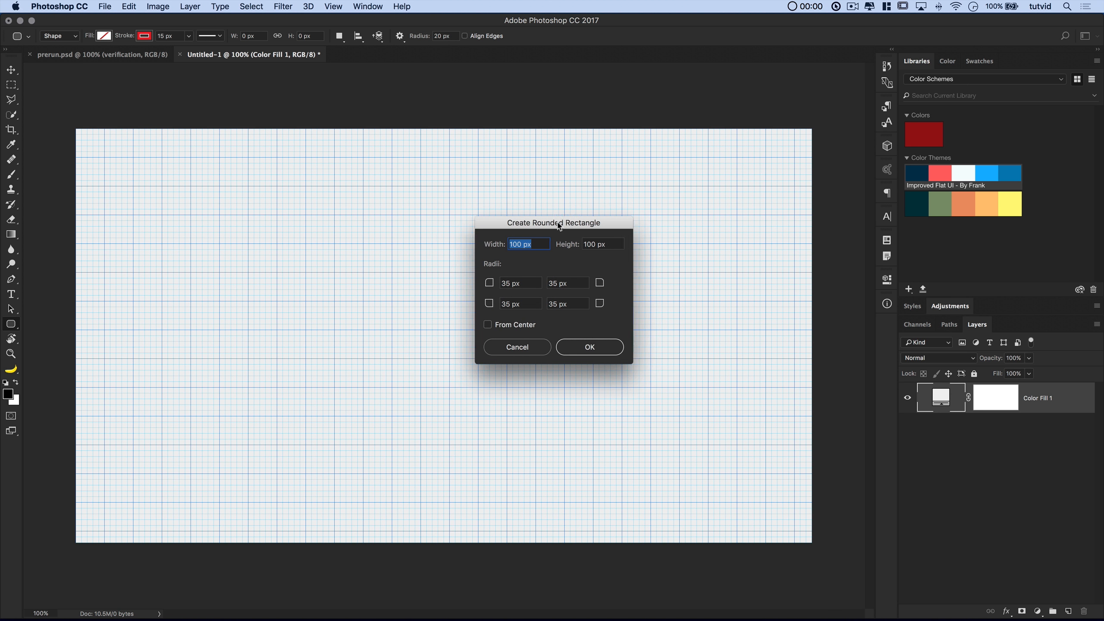
pyautogui.moveTo(575, 223); pyautogui.dragTo(437, 261)
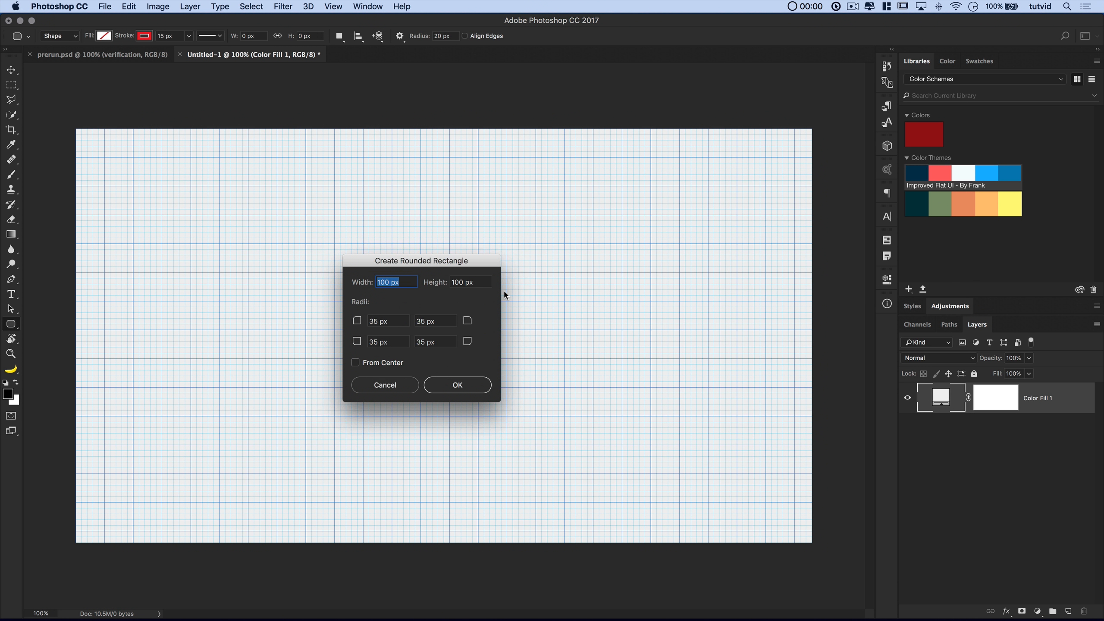
pyautogui.write('800')
pyautogui.press('Tab')
pyautogui.write('11')
pyautogui.press('Tab')
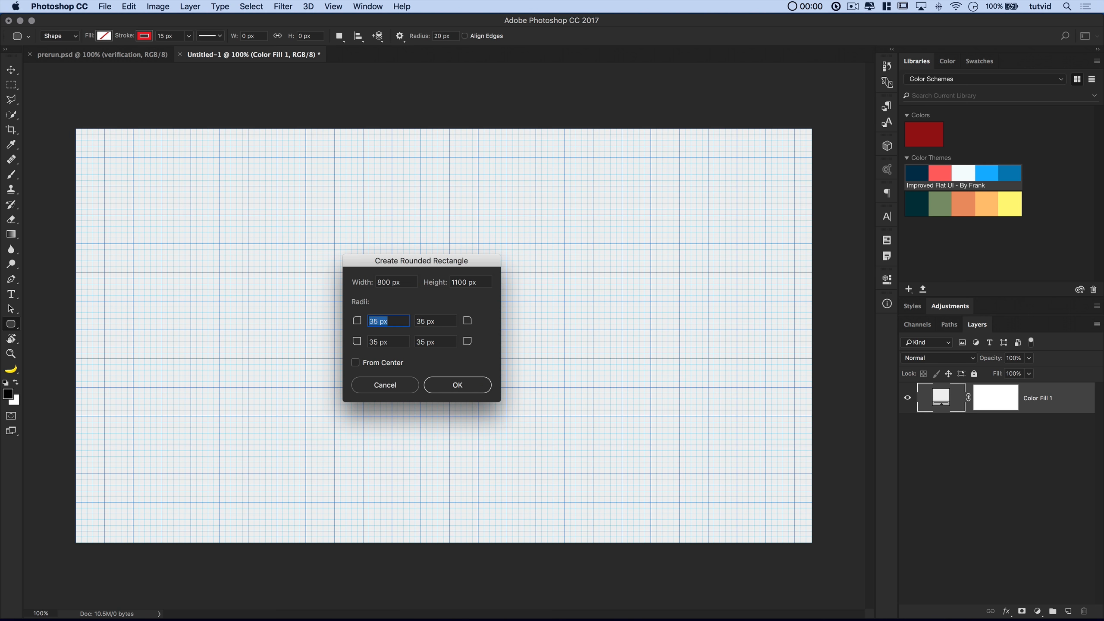
# Set all four corner radii to 20 px and create the rounded rectangle
pyautogui.write('20')
pyautogui.press('Tab')
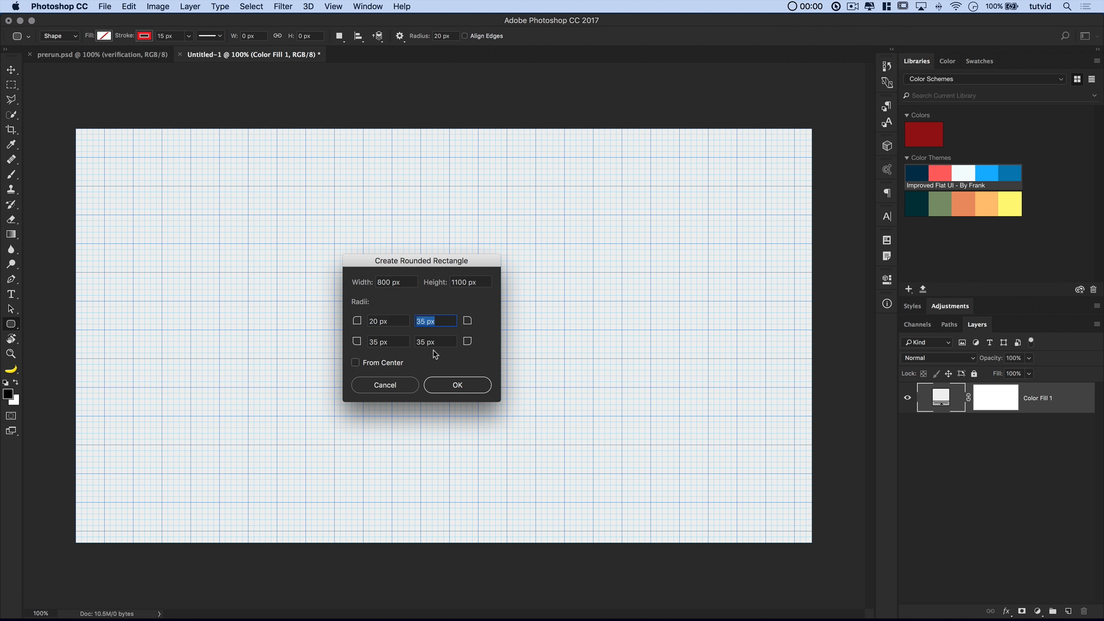
pyautogui.write('20')
pyautogui.press('Tab')
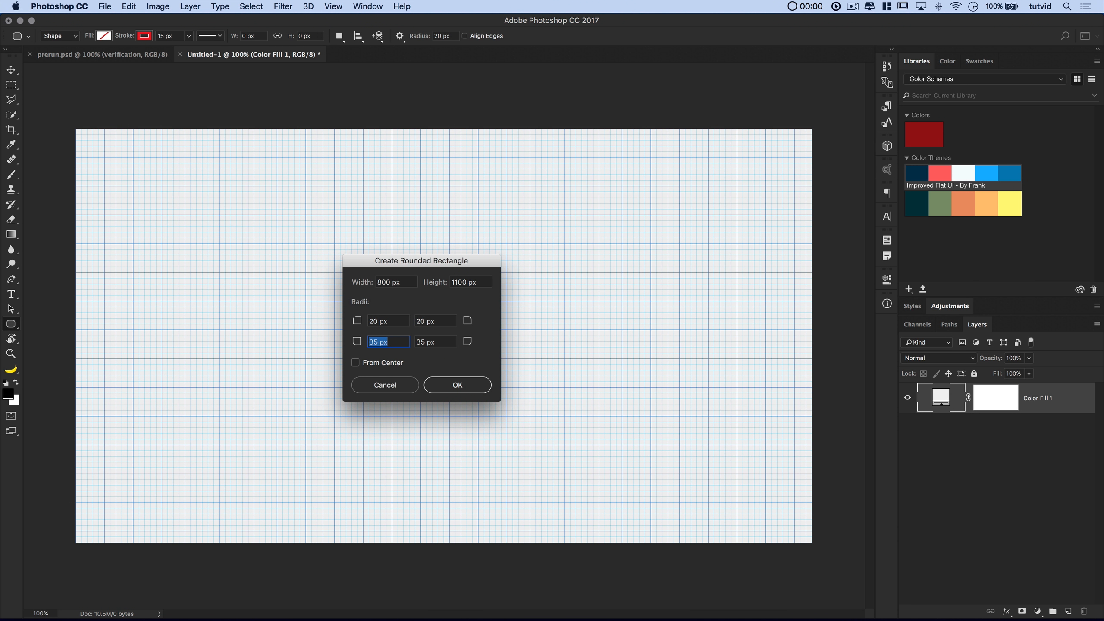
pyautogui.write('20')
pyautogui.press('Tab')
pyautogui.write('20')
pyautogui.click(453, 385)
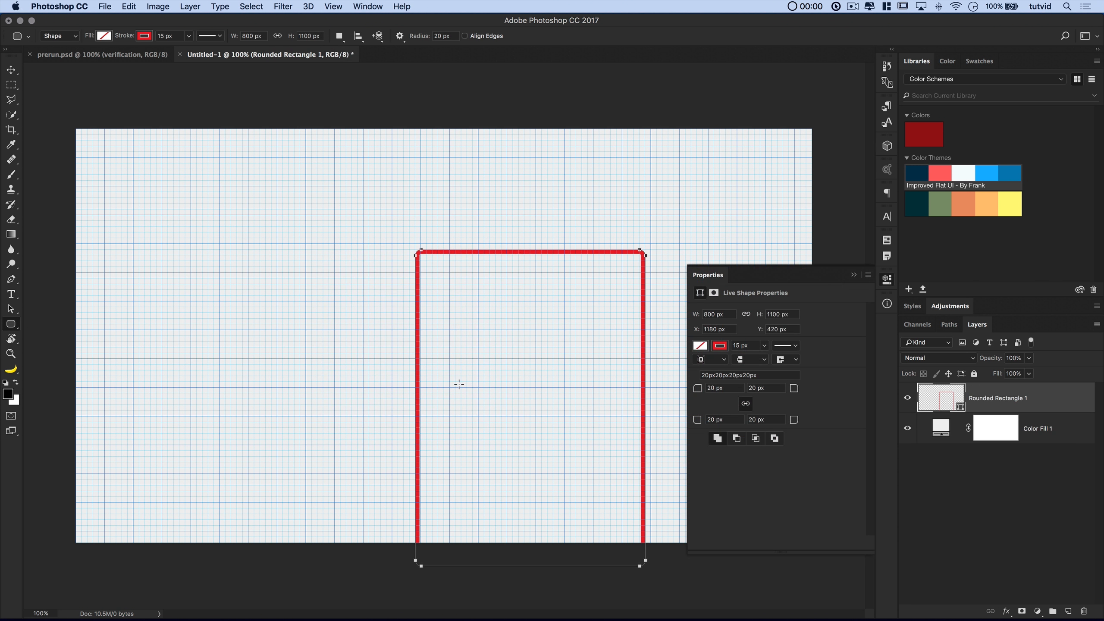
# Move the rounded rectangle to X 800 px, Y 200 px, and give it no stroke and a pinkish-red fill
pyautogui.click(11, 70)
pyautogui.moveTo(544, 298); pyautogui.dragTo(438, 239)
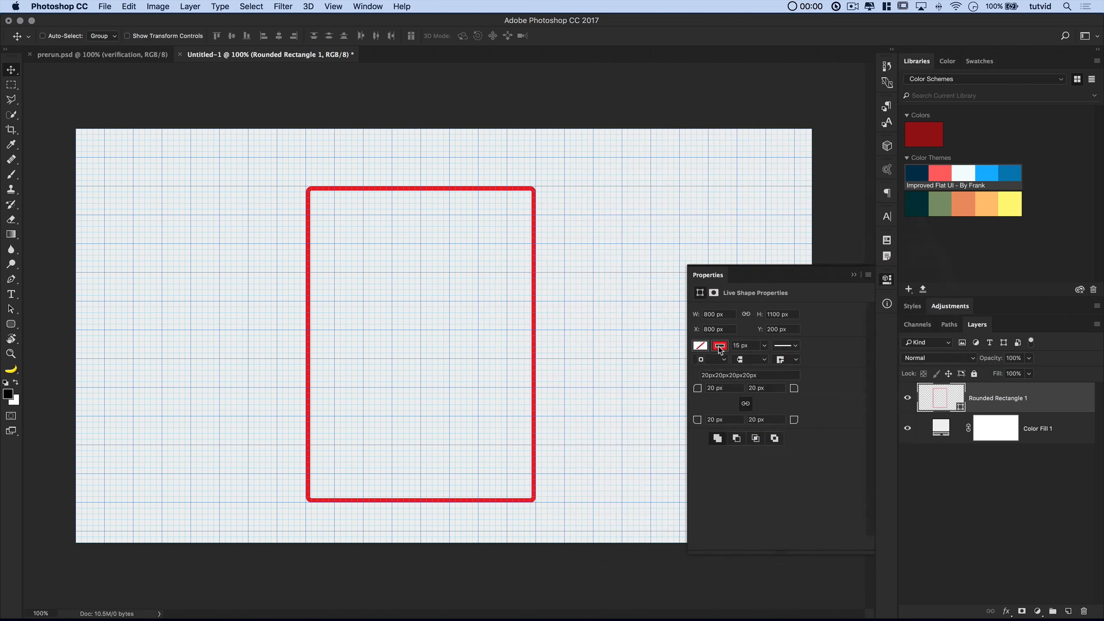
pyautogui.click(720, 345)
pyautogui.click(708, 368)
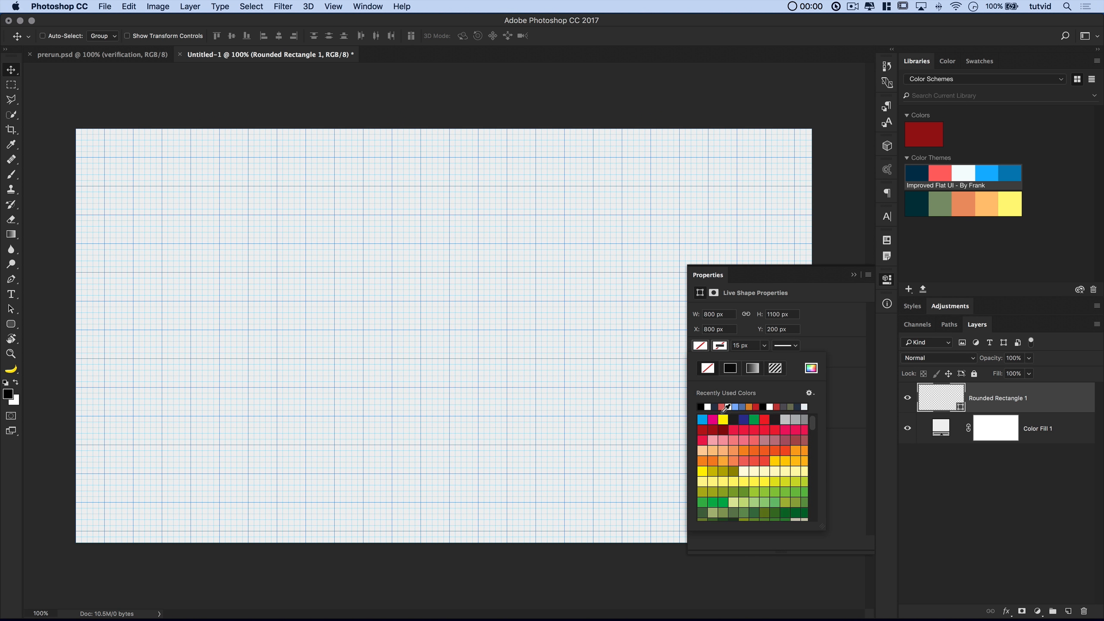
pyautogui.click(789, 429)
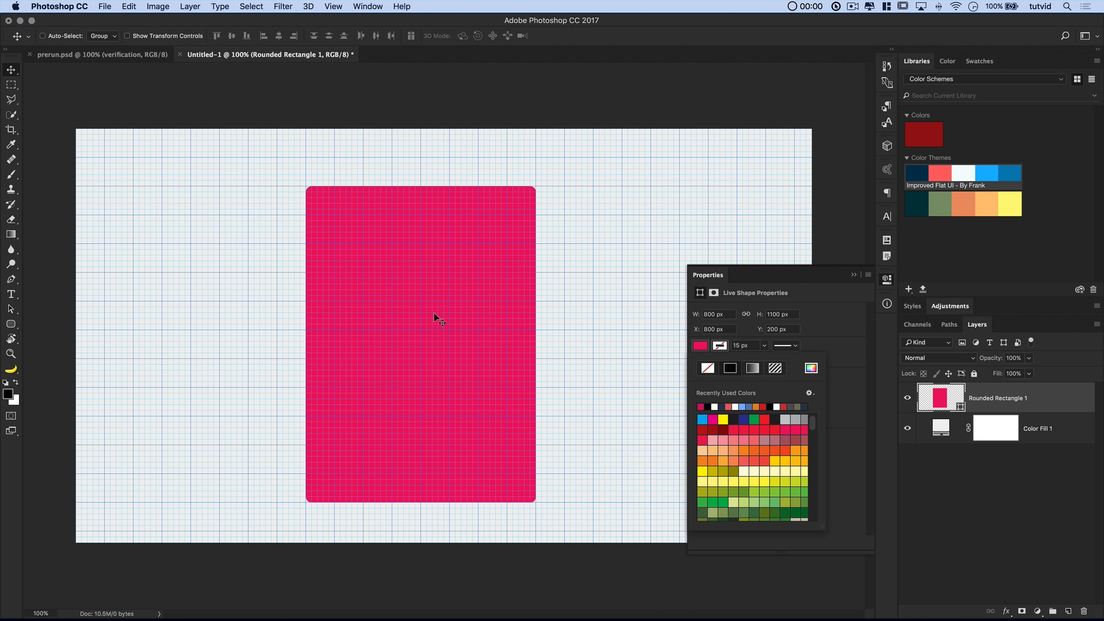
pyautogui.click(887, 280)
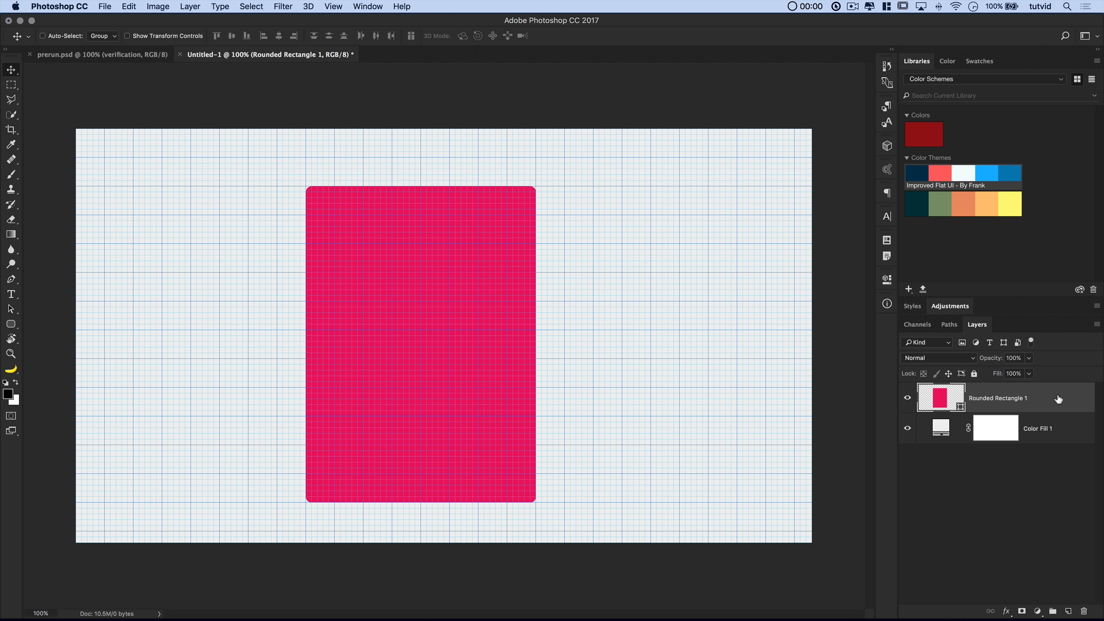
# Add a drop shadow to the rounded rectangle layer and set the shadow colour to black (#000000)
pyautogui.click(190, 6)
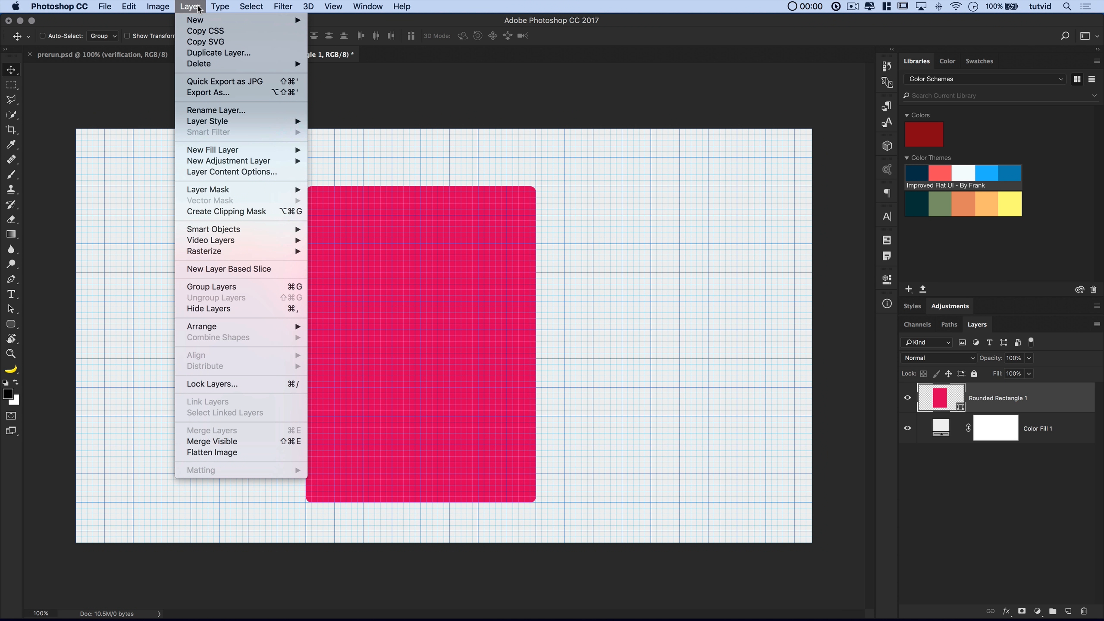
pyautogui.moveTo(246, 122)
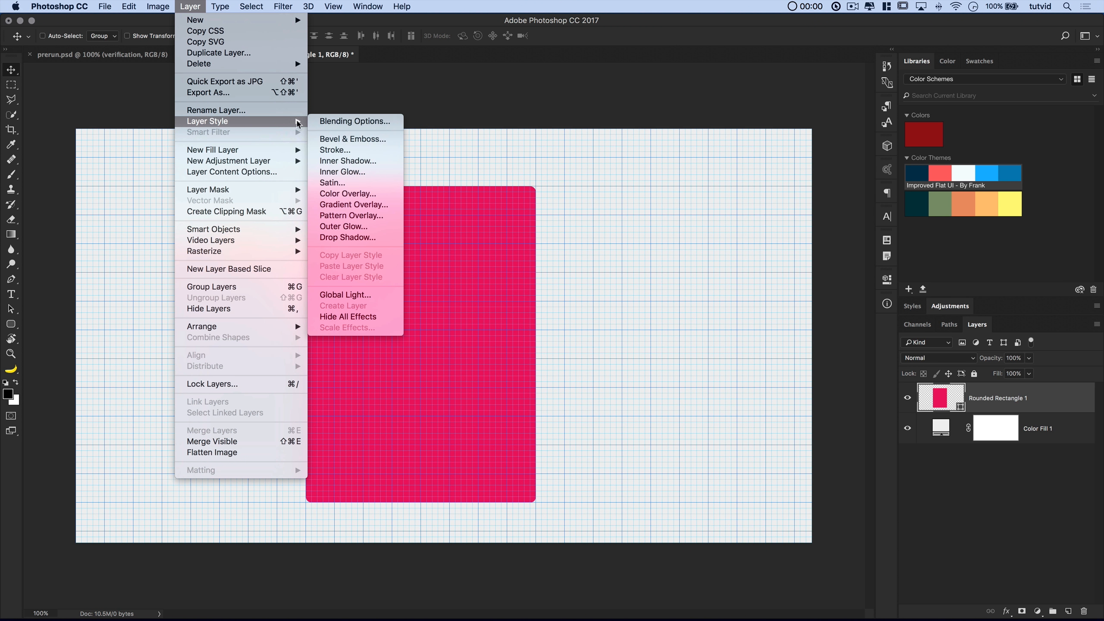
pyautogui.click(352, 238)
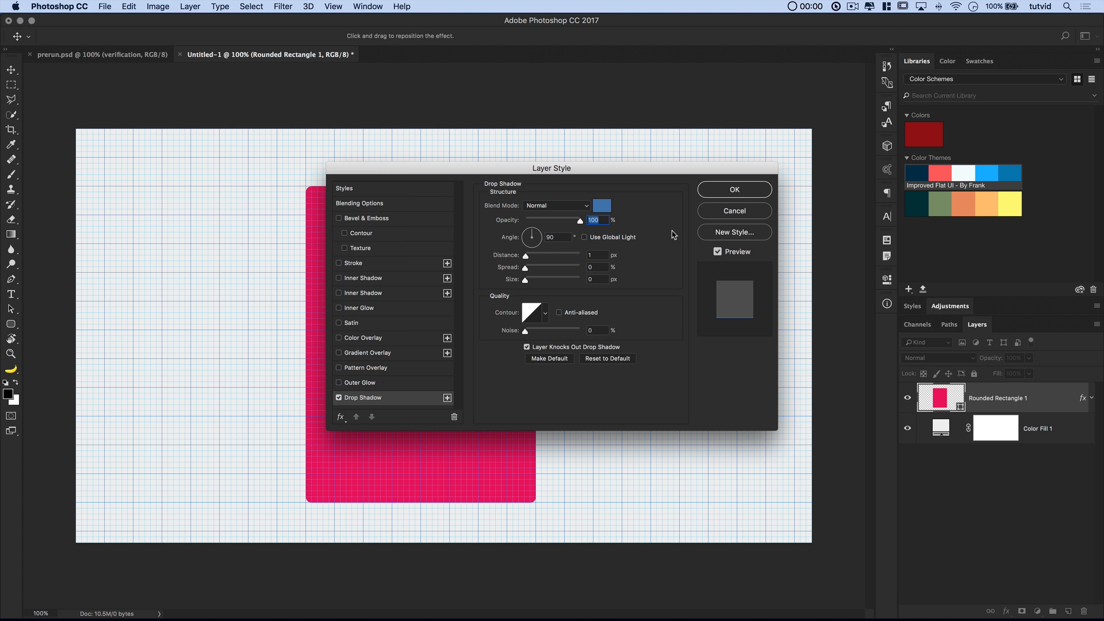
pyautogui.click(607, 209)
pyautogui.moveTo(314, 220); pyautogui.dragTo(334, 328)
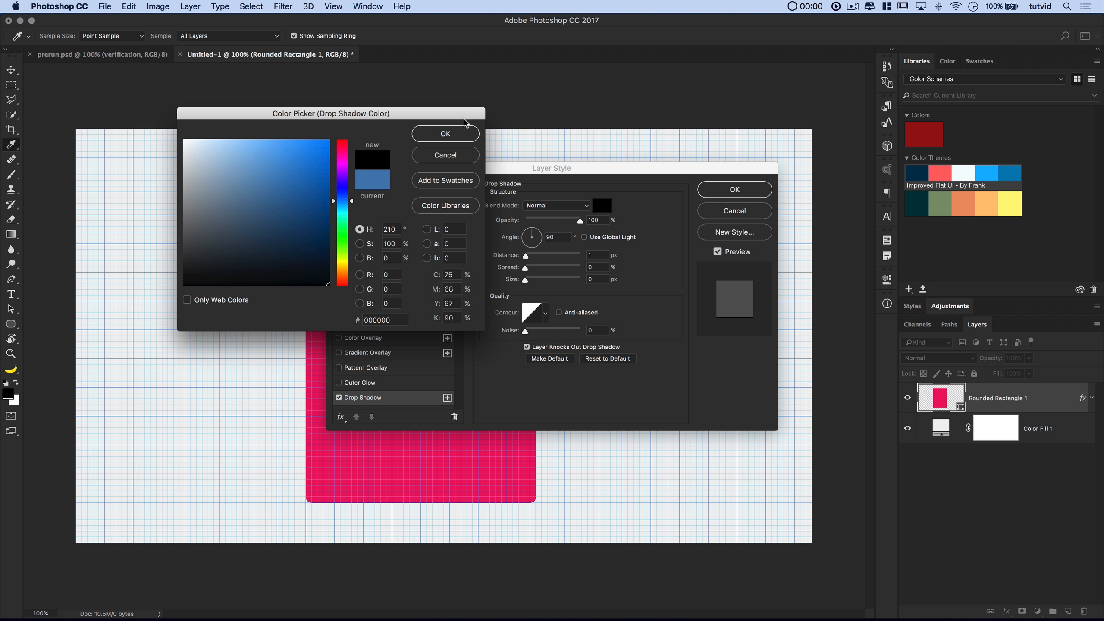
pyautogui.click(462, 132)
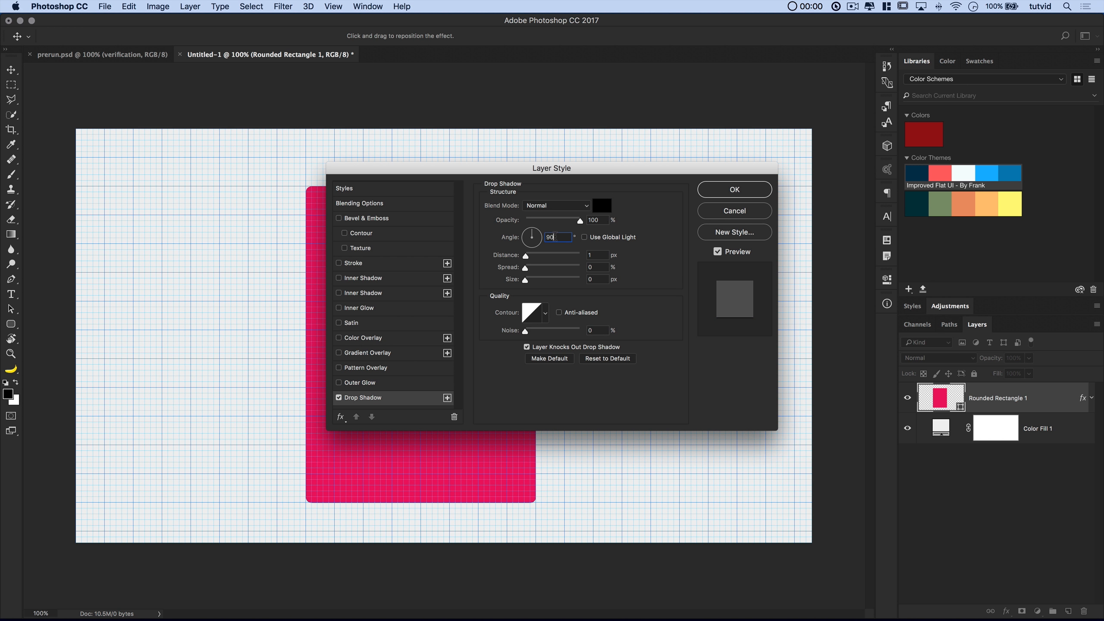
# Set the drop shadow's angle to 120° and its distance to 2 px
pyautogui.click(555, 237)
pyautogui.click(531, 236)
pyautogui.write('120')
pyautogui.press('Tab')
pyautogui.write('2')
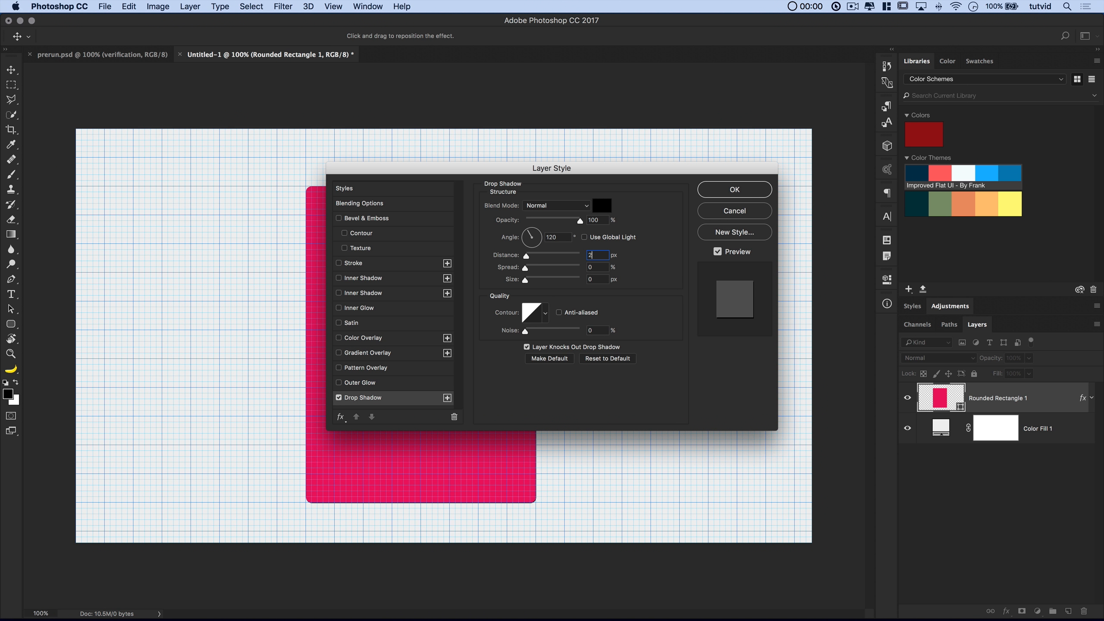
# Set the drop shadow's size to 2 px and opacity to 15%, and apply the layer style
pyautogui.press('Tab')
pyautogui.press('Tab')
pyautogui.write('2')
pyautogui.press('Tab')
pyautogui.doubleClick(605, 220)
pyautogui.write('15')
pyautogui.press('Tab')
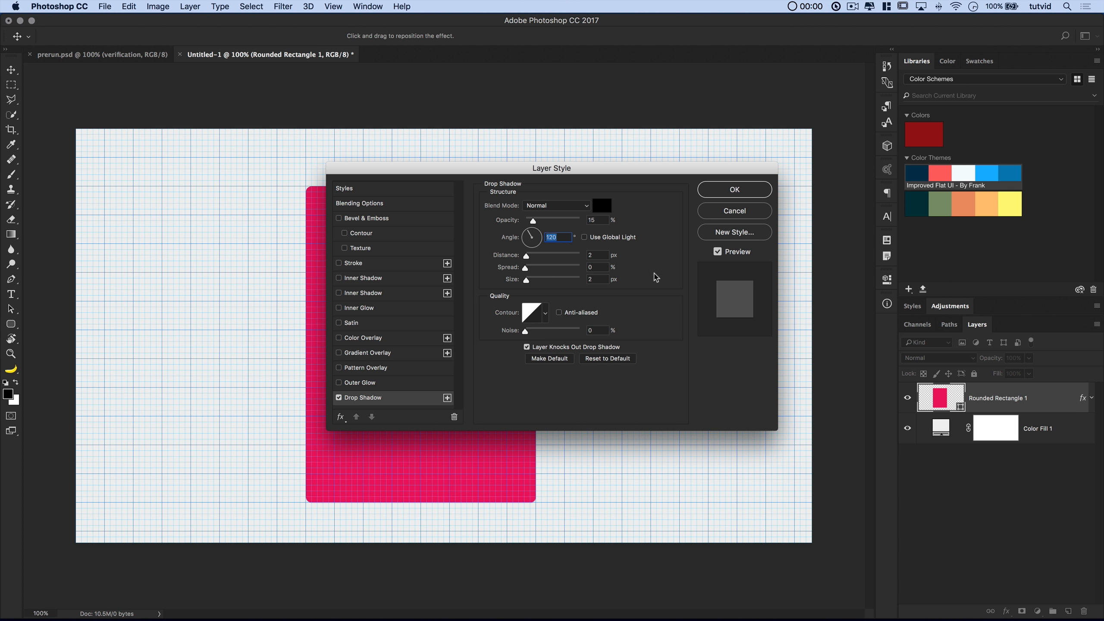
pyautogui.click(744, 192)
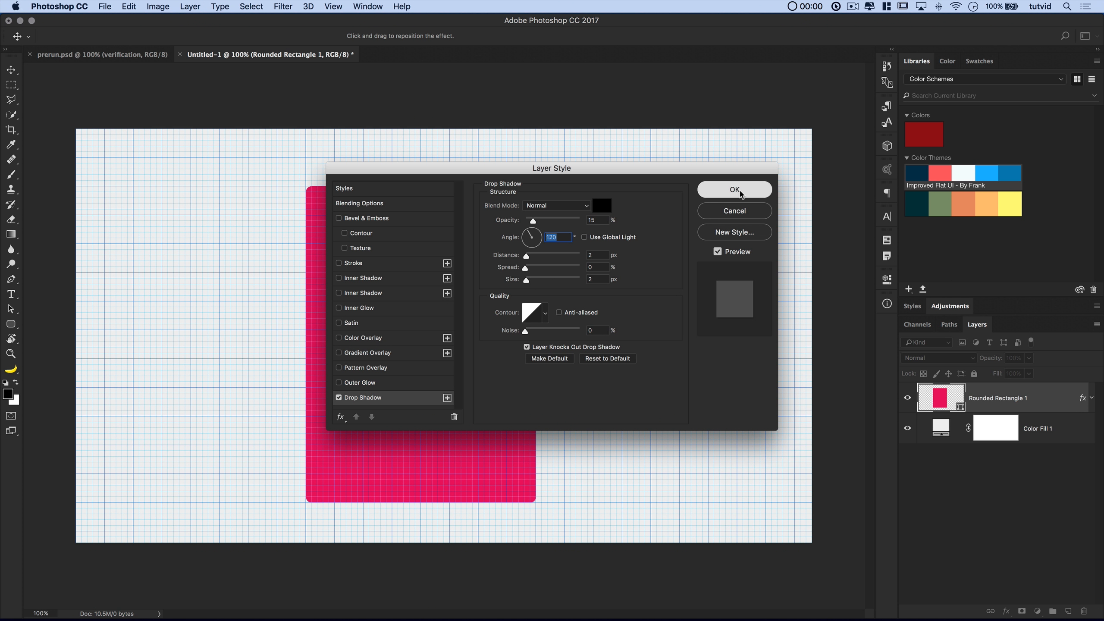
# Hide the grid to inspect the shadowed rectangle on the plain background, and show the grid again
pyautogui.press('super+apostrophe')
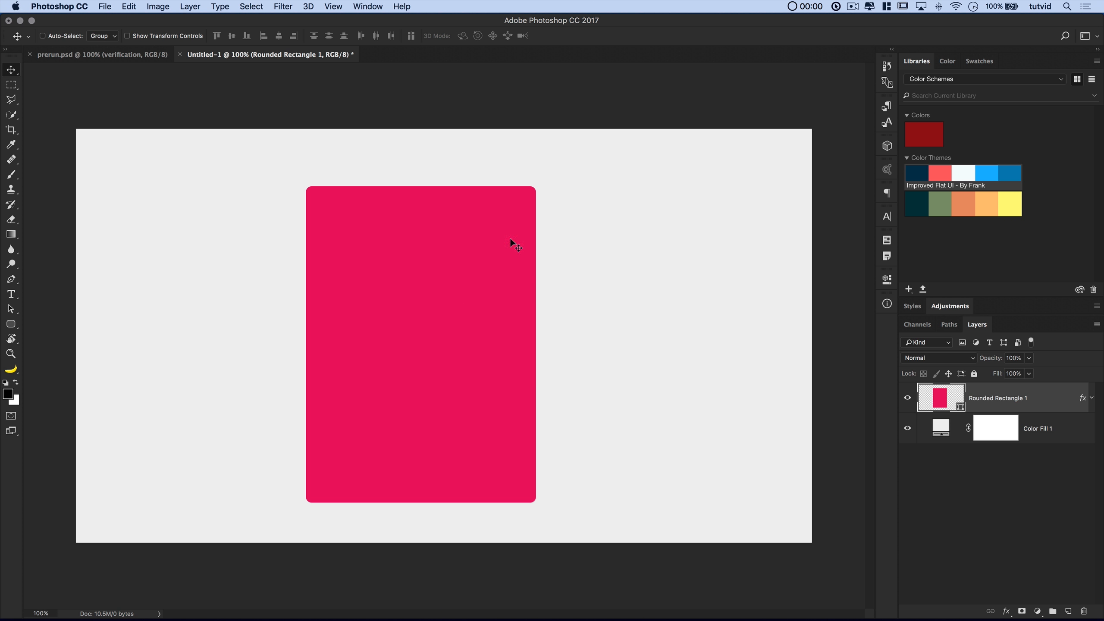
pyautogui.press('super+apostrophe')
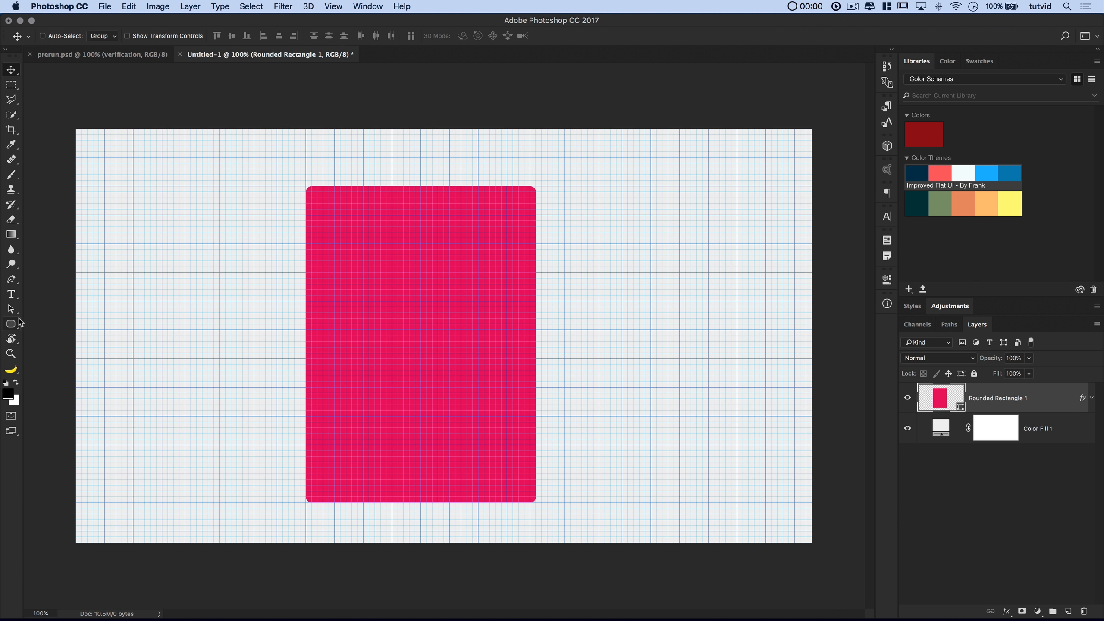
# Create a 400 × 400 px circle with the Ellipse tool
pyautogui.moveTo(11, 324); pyautogui.dragTo(67, 345)
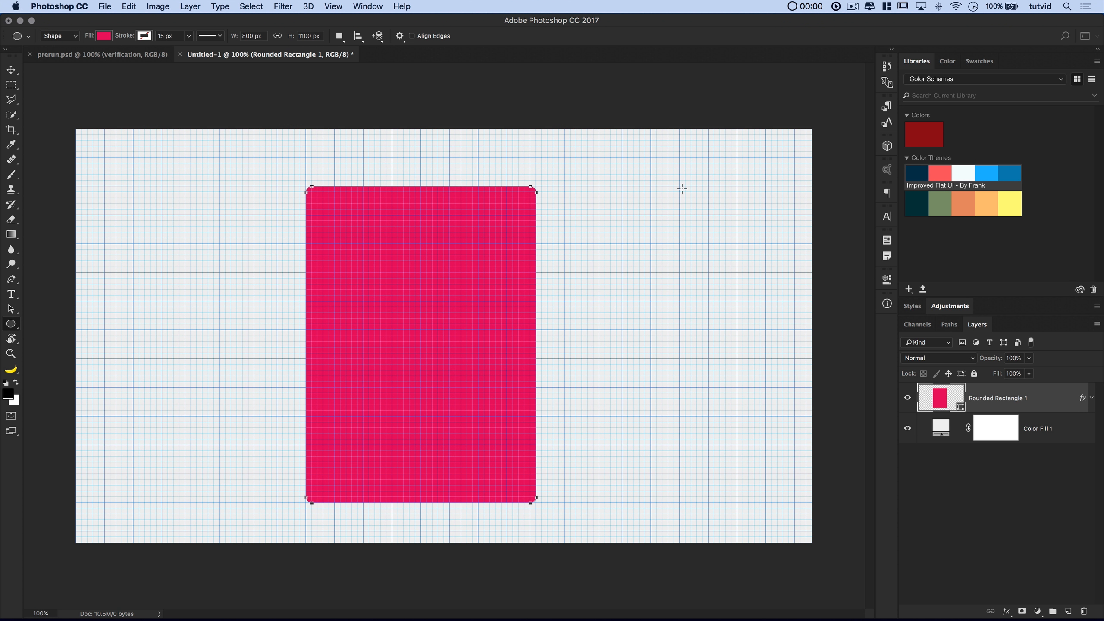
pyautogui.click(601, 288)
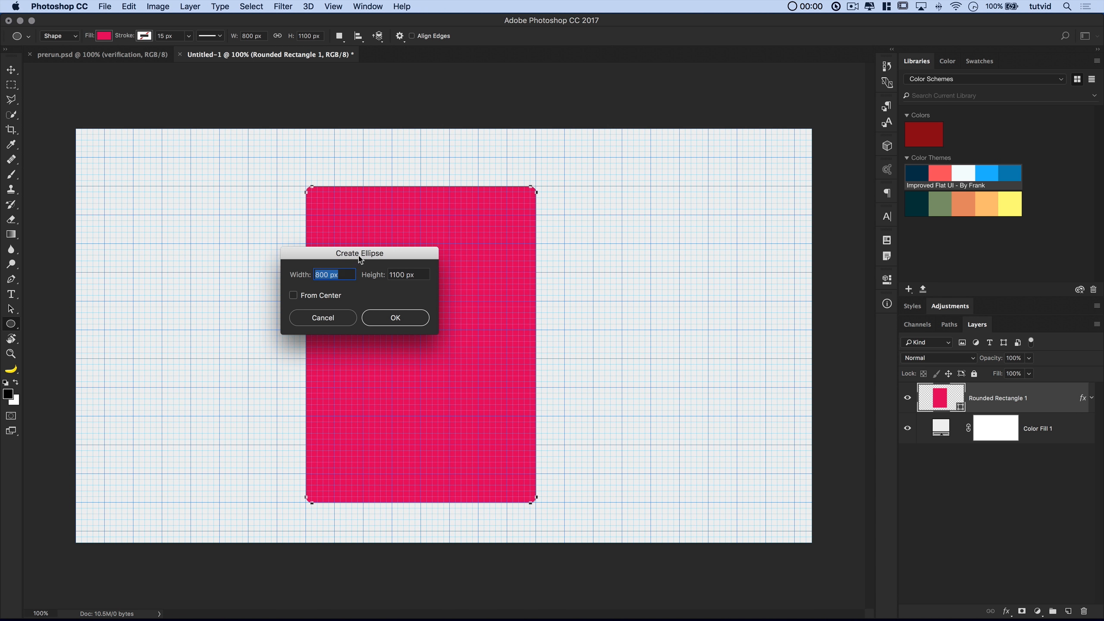
pyautogui.moveTo(357, 255); pyautogui.dragTo(643, 280)
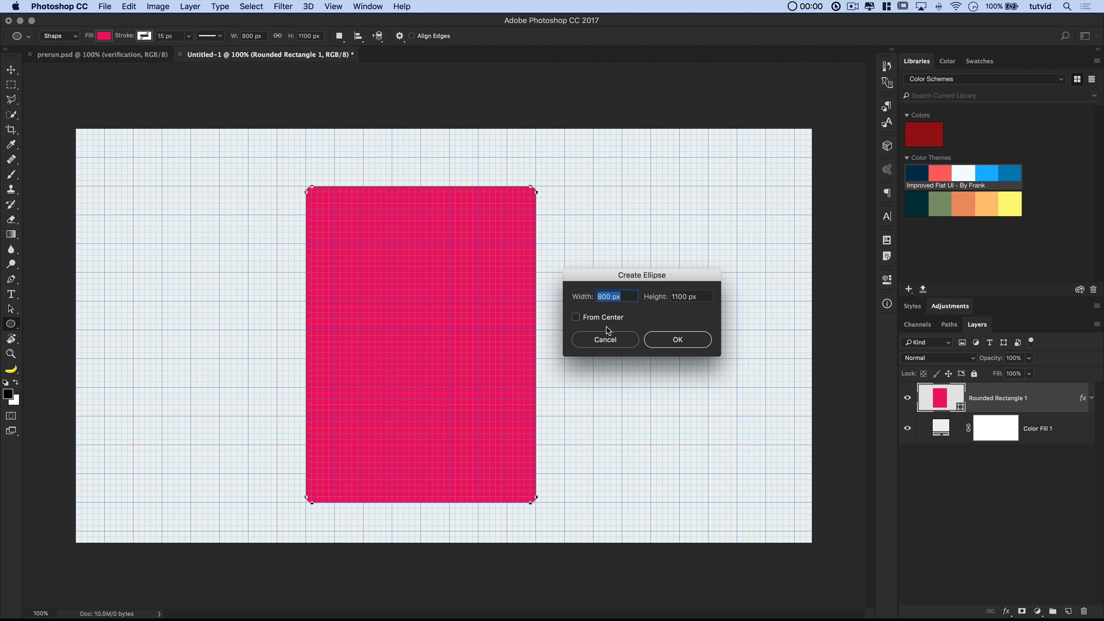
pyautogui.write('400')
pyautogui.press('Tab')
pyautogui.write('300')
pyautogui.press('Return')
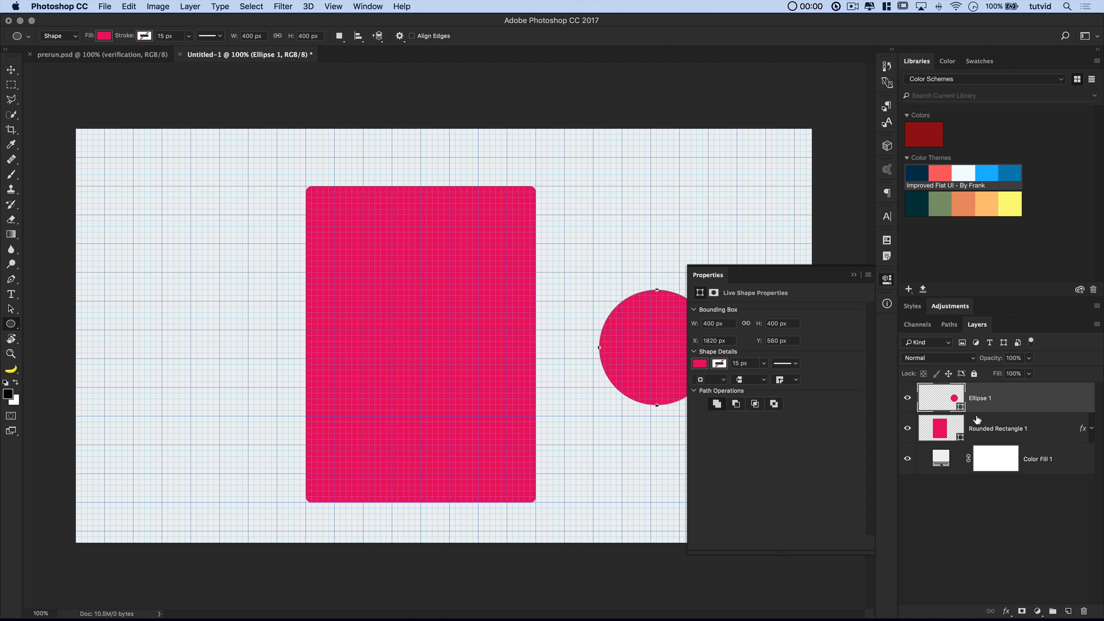
# Fill the circle with light blue and move it onto the upper part of the rectangle at X 980 px, Y 300 px
pyautogui.click(700, 364)
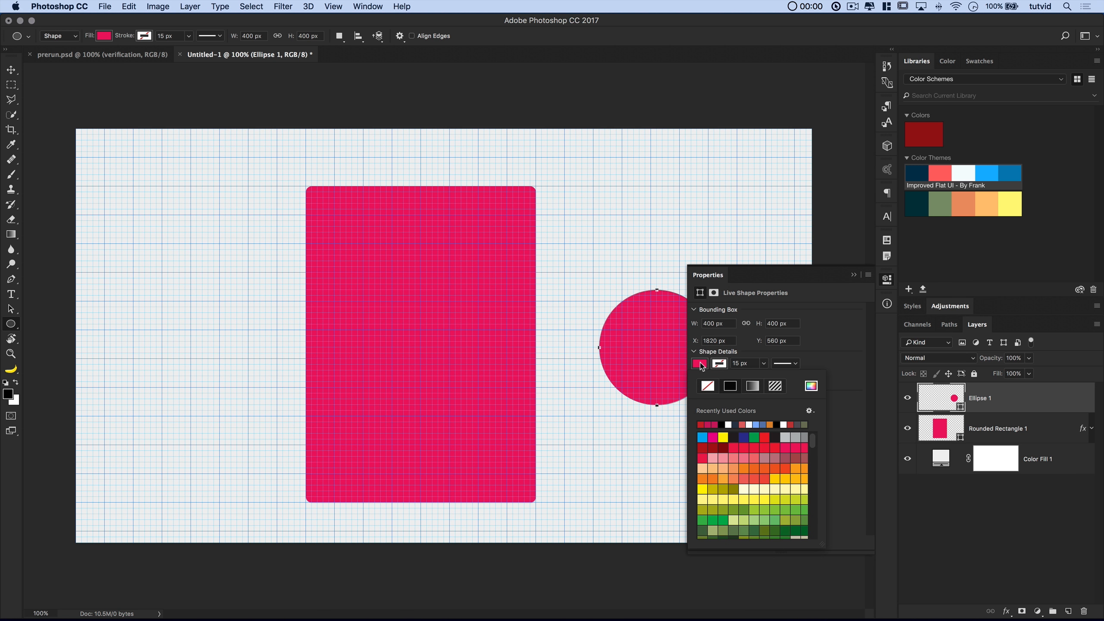
pyautogui.click(701, 437)
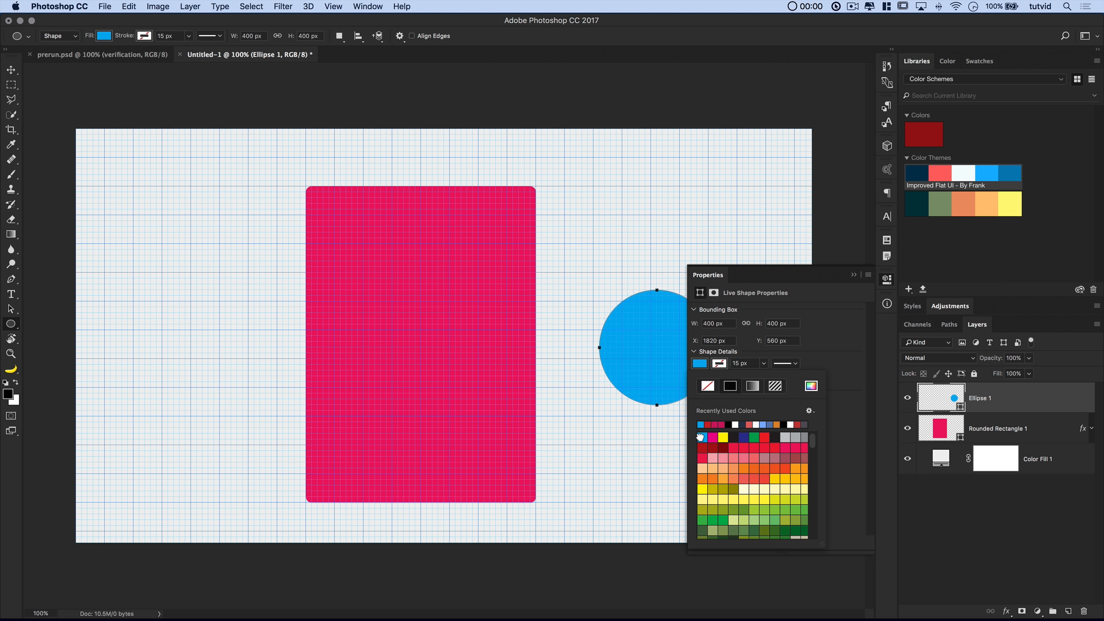
pyautogui.click(11, 70)
pyautogui.moveTo(604, 337); pyautogui.dragTo(399, 272)
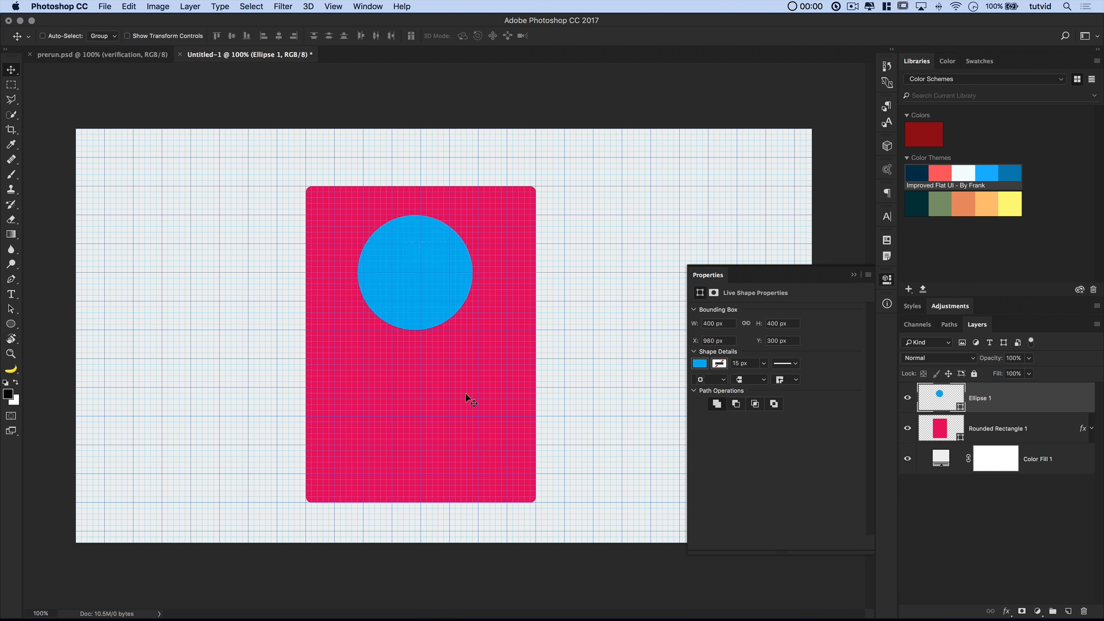
# Shift the blue circle down along the grid to Y 320 px
pyautogui.press('z')
pyautogui.click(400, 254)
pyautogui.moveTo(400, 253); pyautogui.dragTo(426, 268)
pyautogui.press('v')
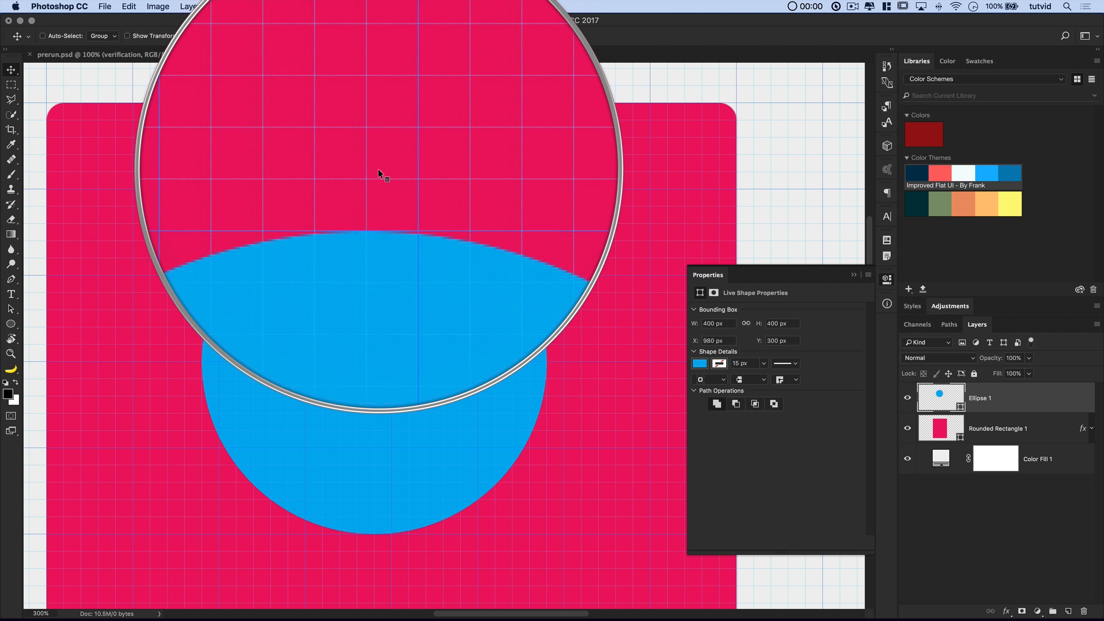
pyautogui.click(381, 231)
pyautogui.moveTo(381, 232); pyautogui.dragTo(381, 242)
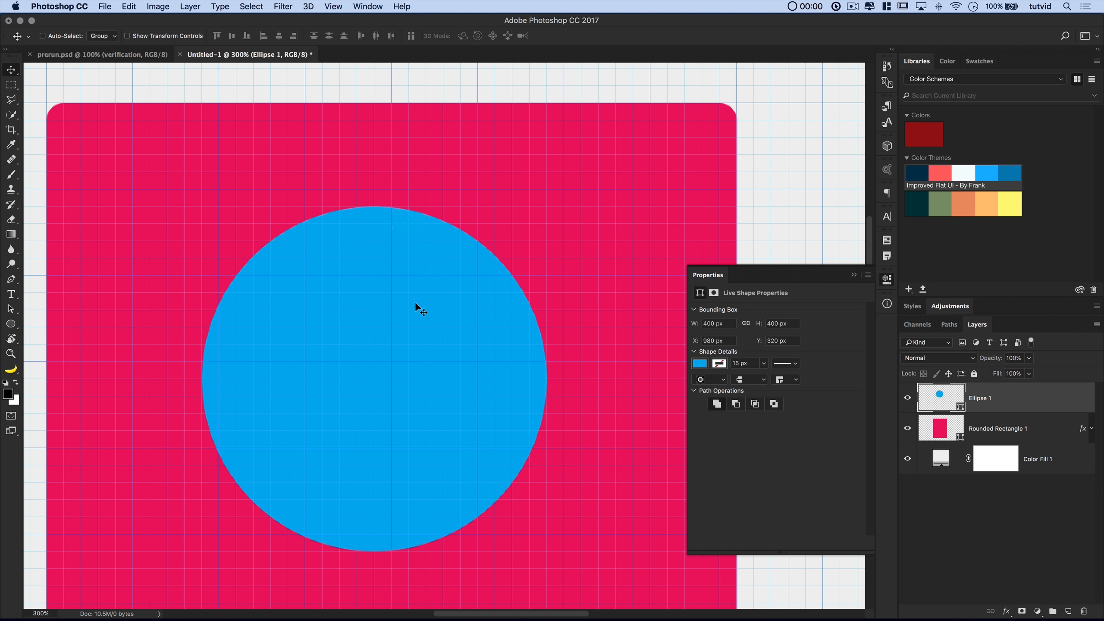
# Move the blue circle to X 1000 px so it is centred horizontally on the rectangle
pyautogui.press('super+minus')
pyautogui.press('super+minus')
pyautogui.press('super+minus')
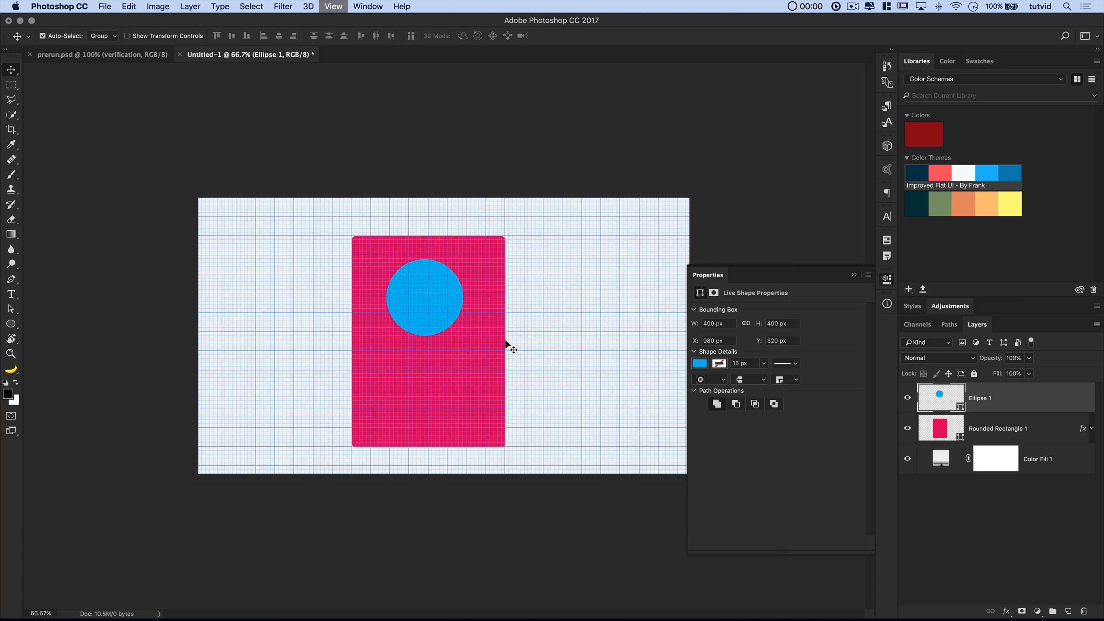
pyautogui.press('super+plus')
pyautogui.moveTo(400, 292); pyautogui.dragTo(413, 284)
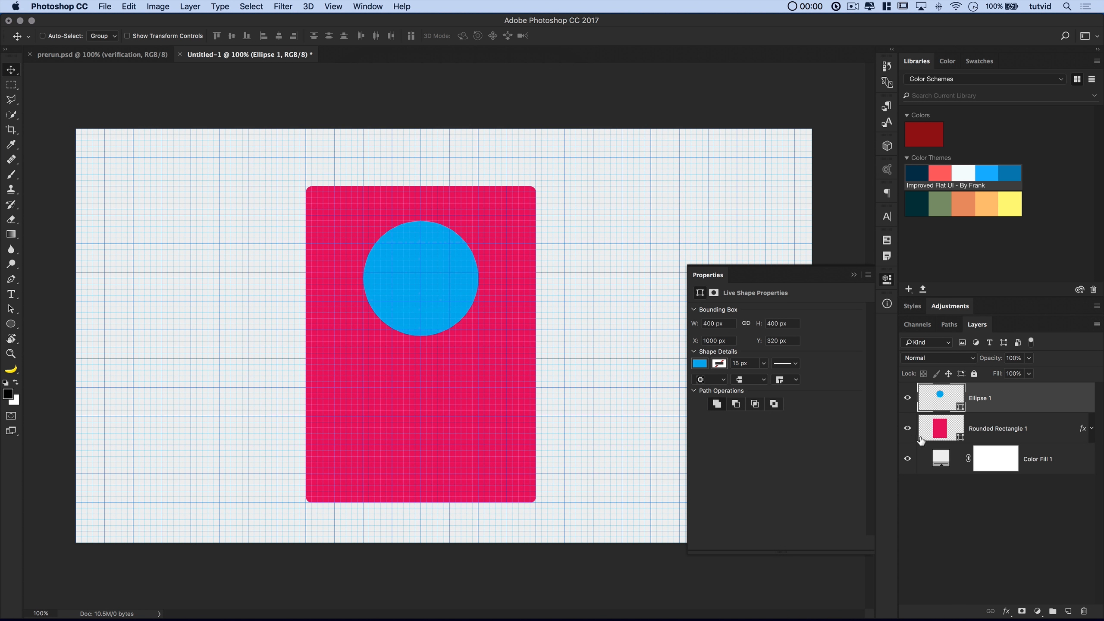
pyautogui.click(955, 430)
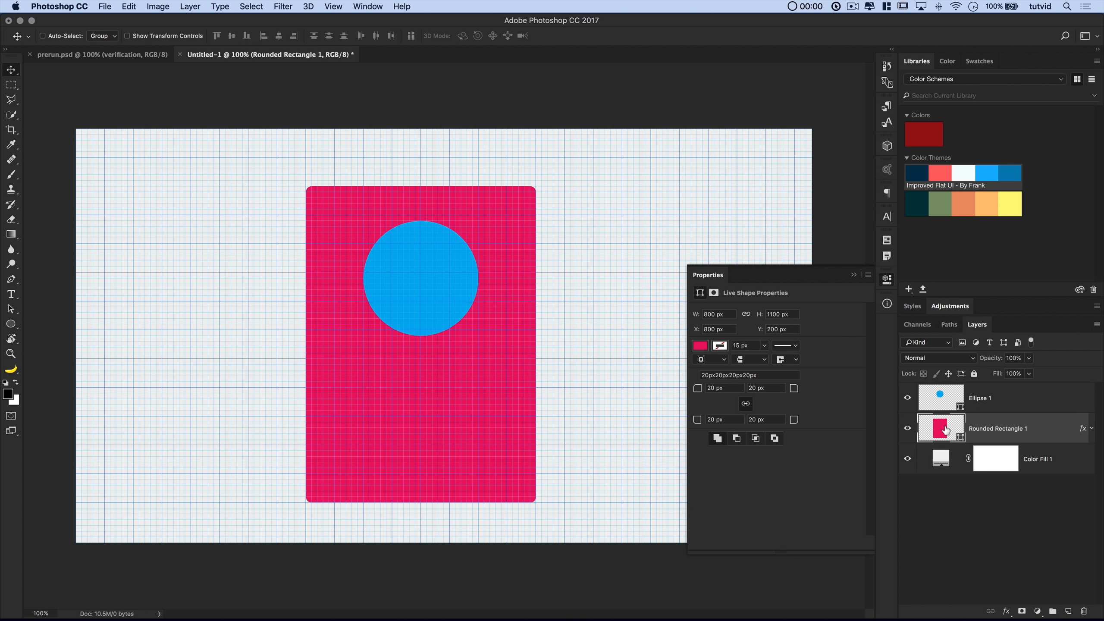
pyautogui.click(954, 400)
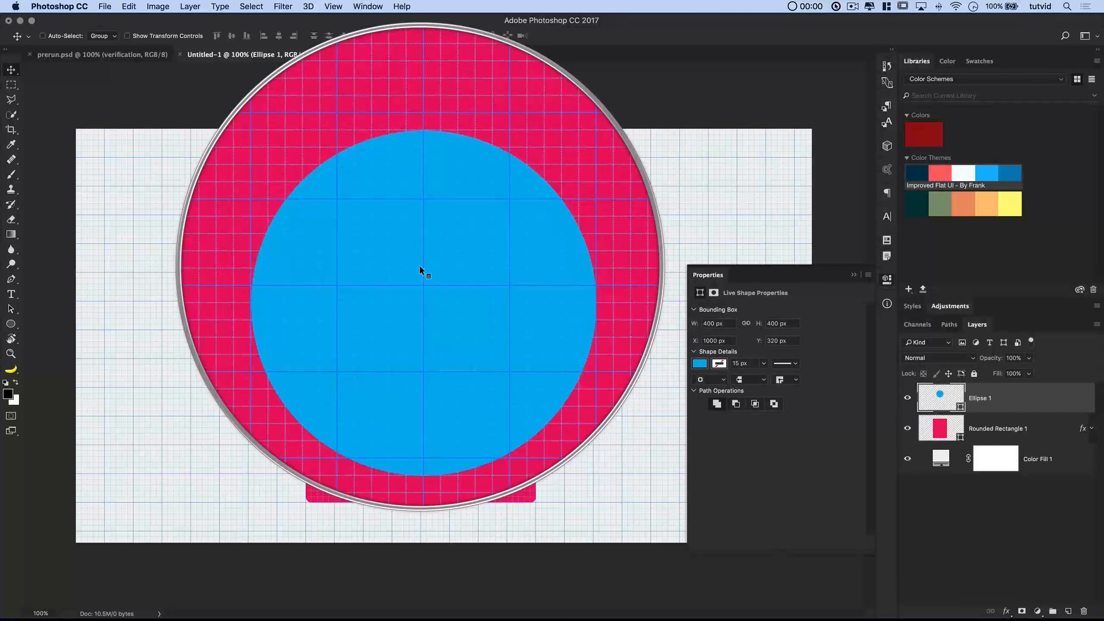
pyautogui.click(887, 280)
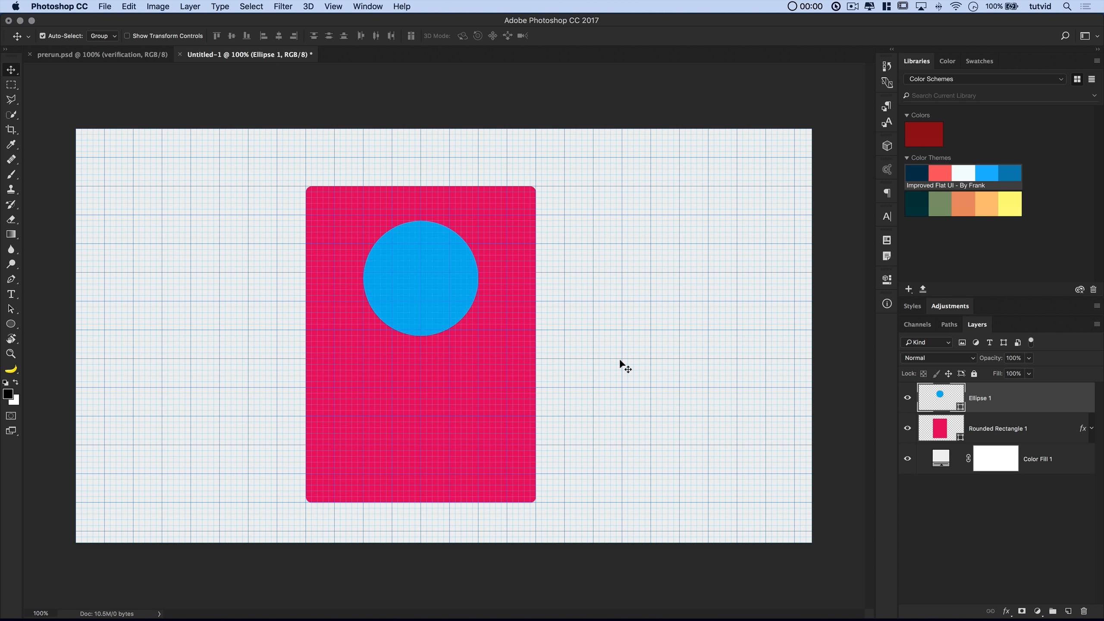
# Switch to Chrome and search the Adobe Color Explore themes for "blue UI"
pyautogui.press('super+Tab')
pyautogui.press('super+Tab')
pyautogui.press('super+Tab')
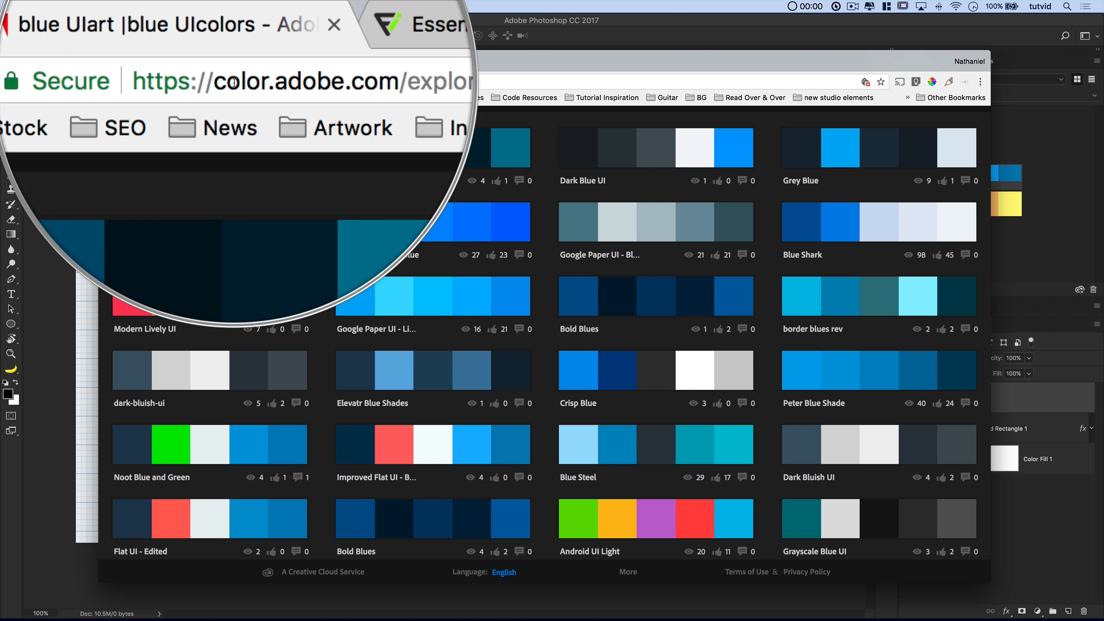
pyautogui.scroll(3, 403, 227)
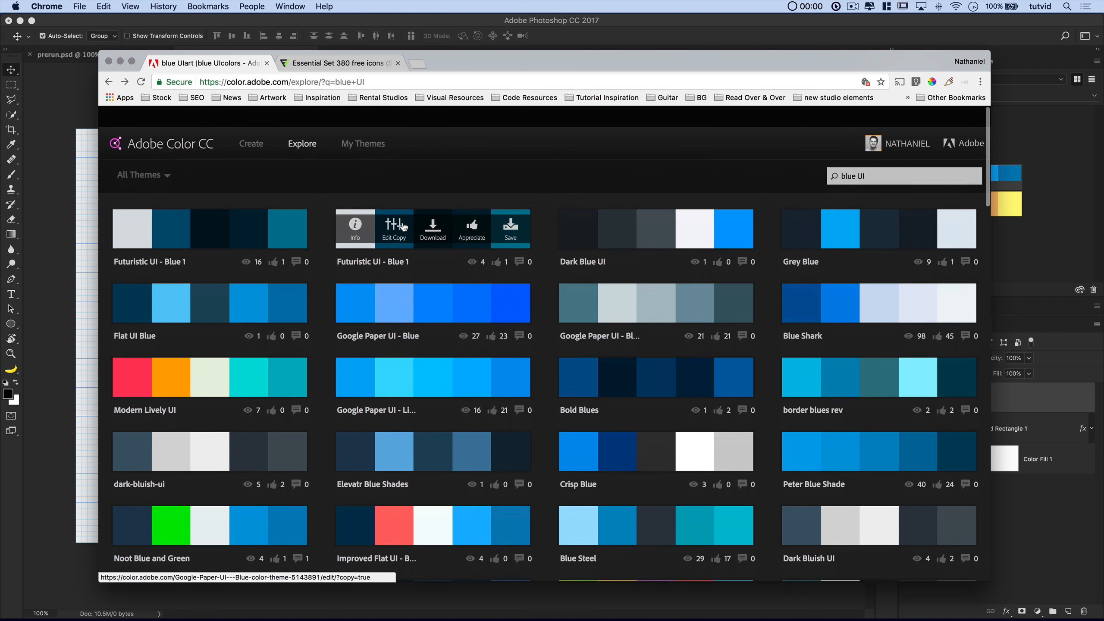
pyautogui.scroll(-1, 404, 227)
pyautogui.click(306, 126)
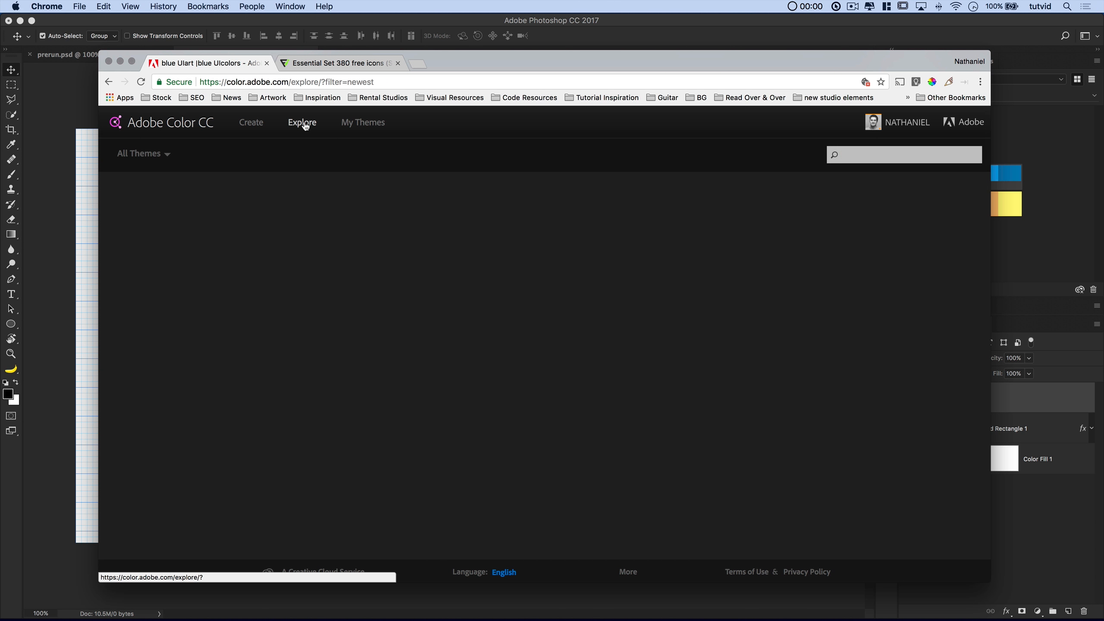
pyautogui.click(837, 154)
pyautogui.write('blu')
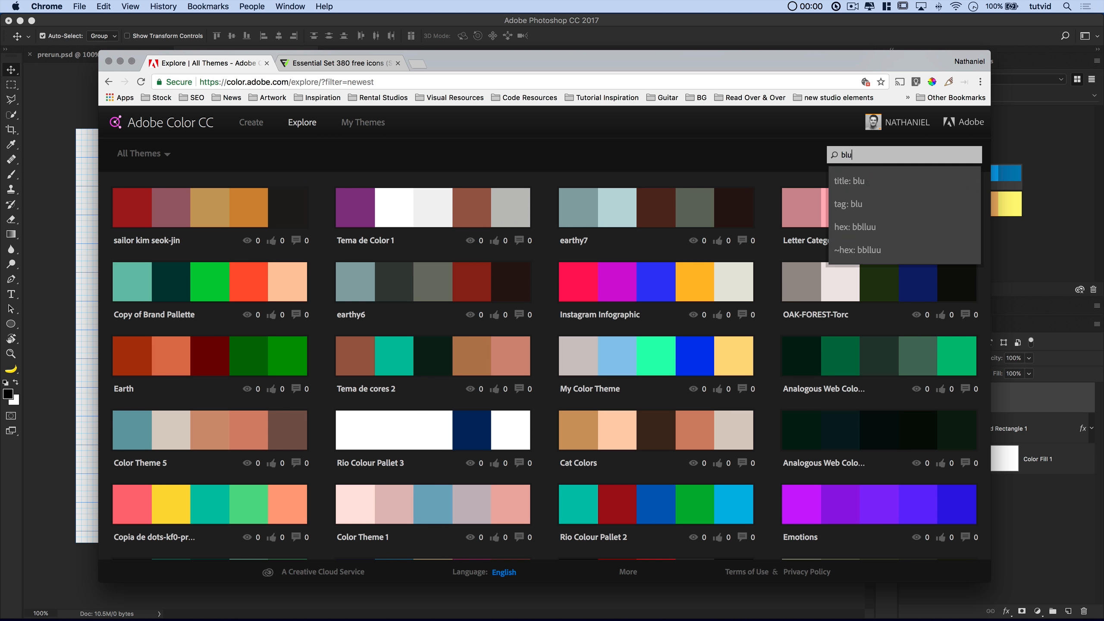
pyautogui.write('e UI')
pyautogui.press('Return')
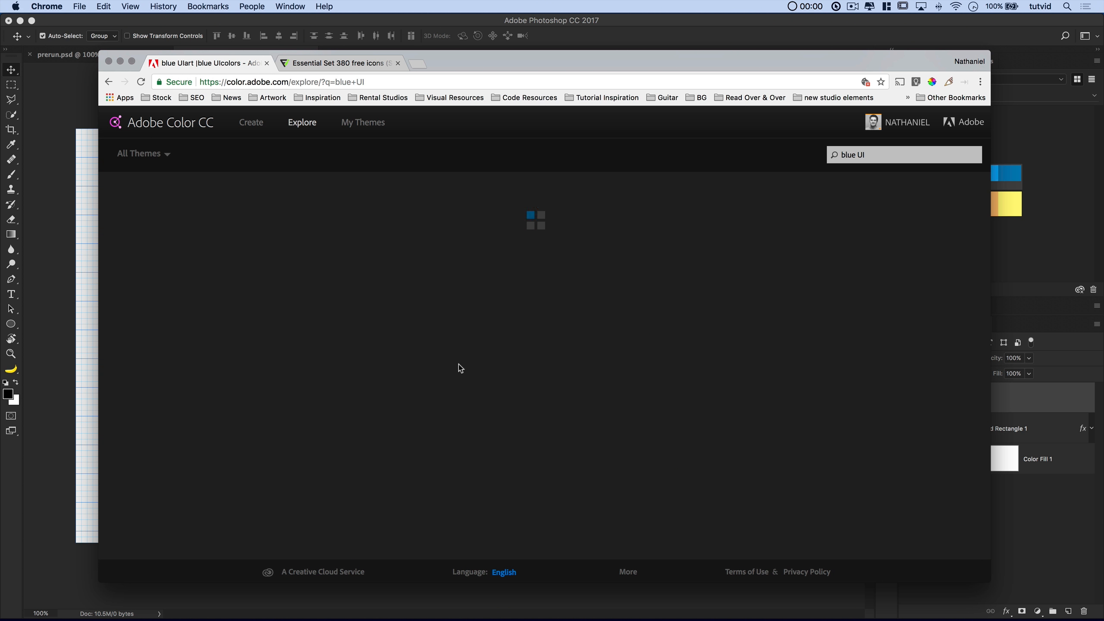
pyautogui.scroll(-5, 459, 371)
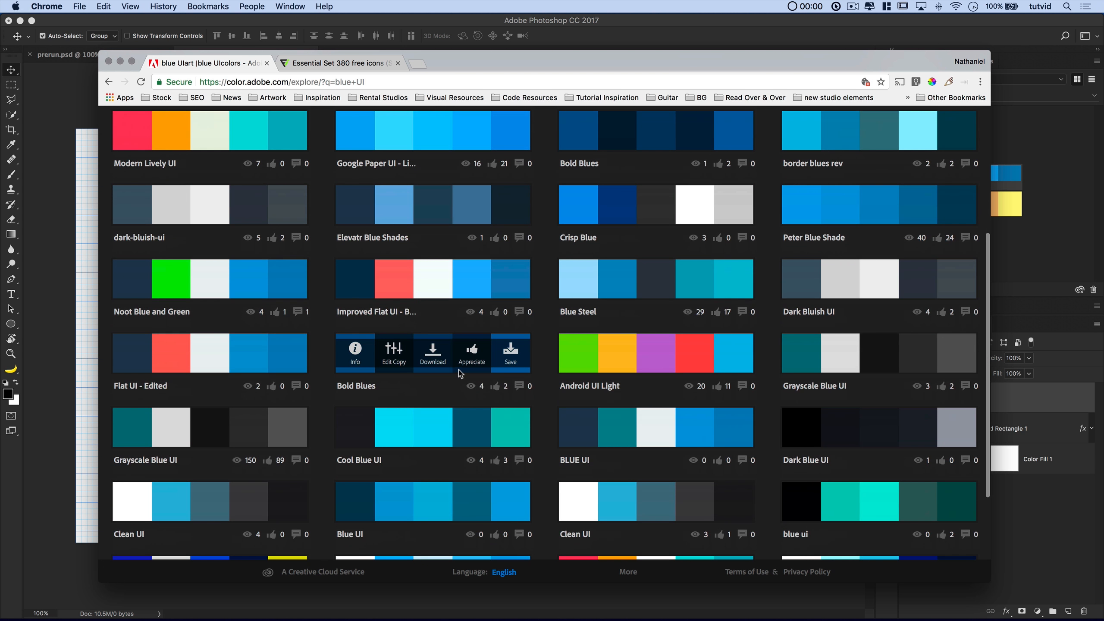
# Open the "Improved Flat UI - By Frank" theme and save it to the Color Schemes library
pyautogui.click(385, 314)
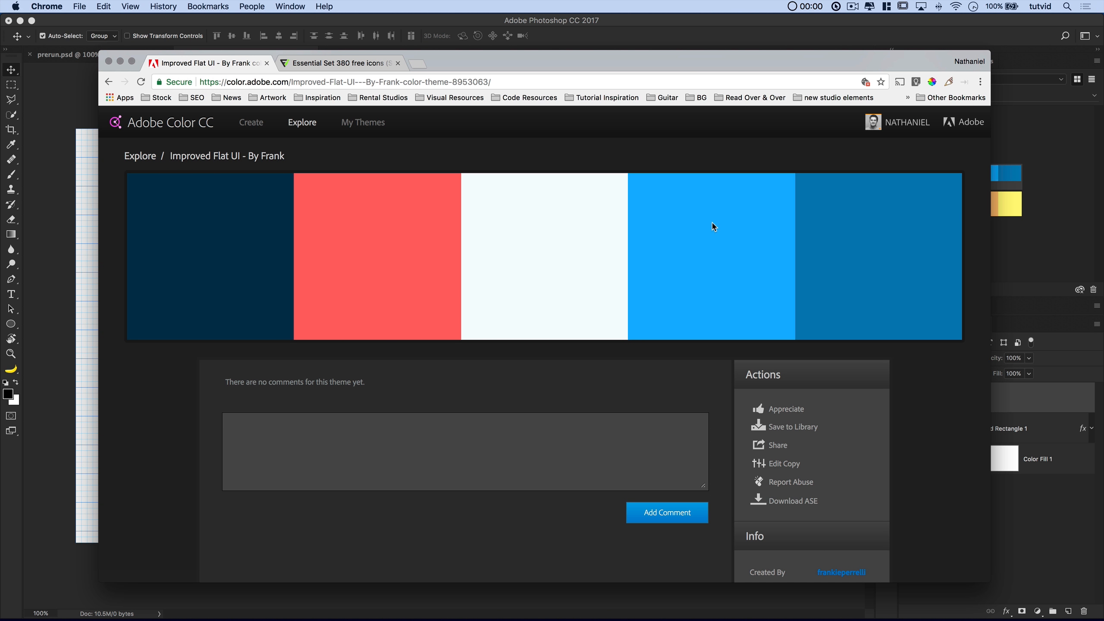
pyautogui.click(779, 431)
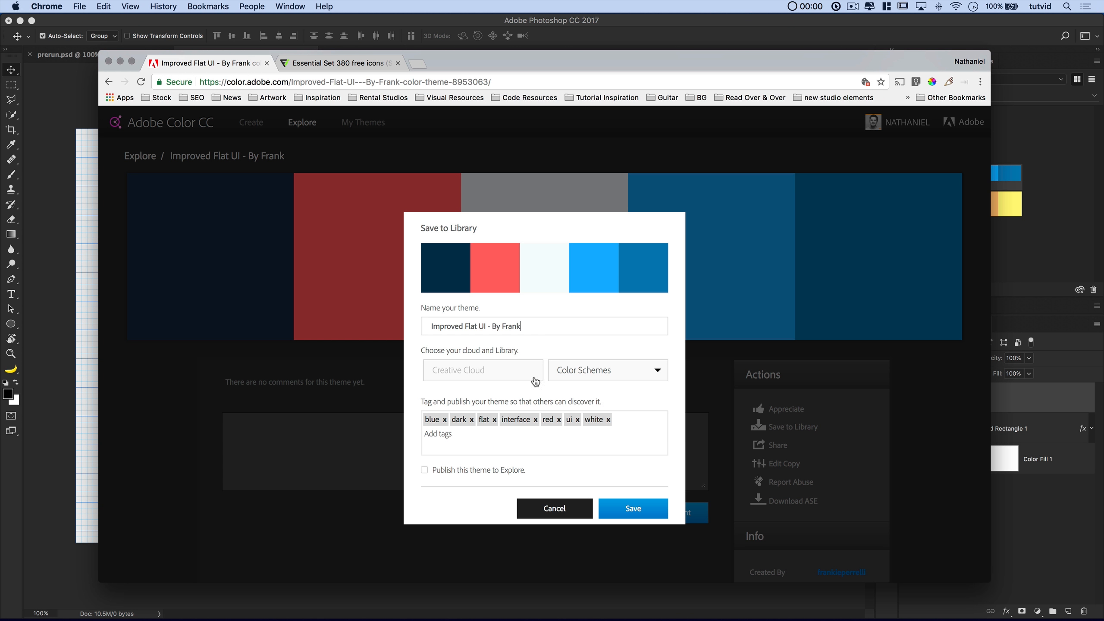
pyautogui.click(606, 373)
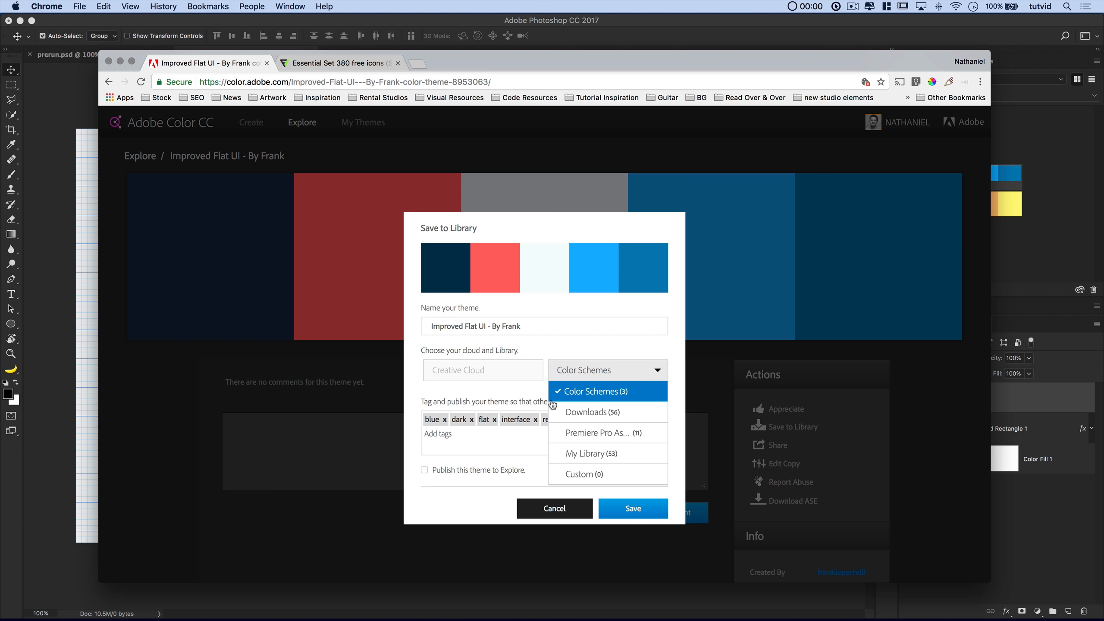
pyautogui.click(572, 349)
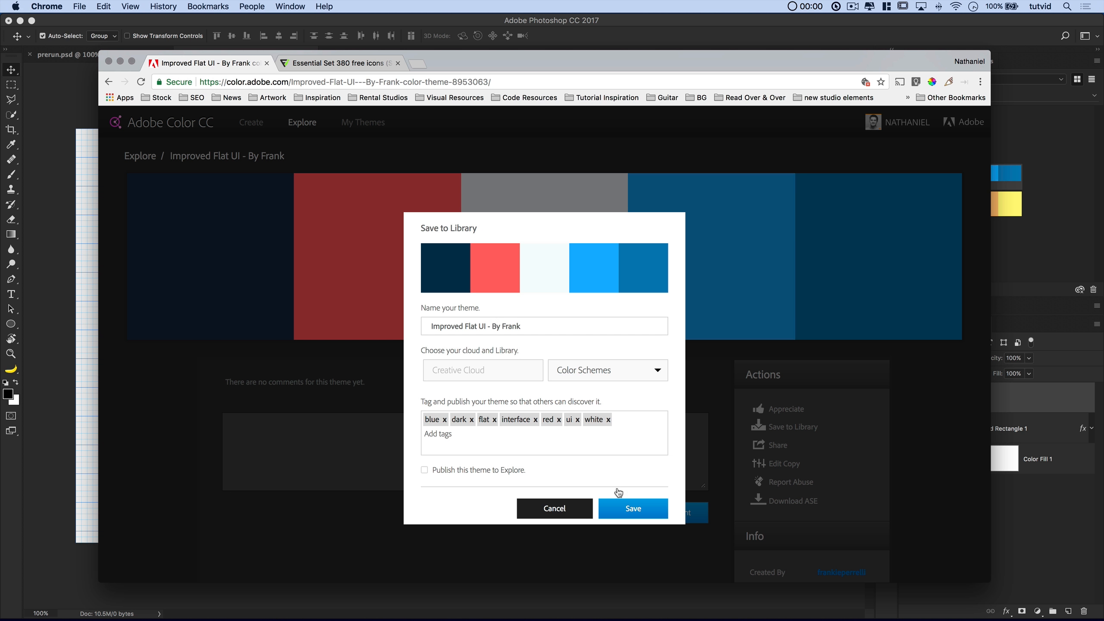
pyautogui.click(632, 509)
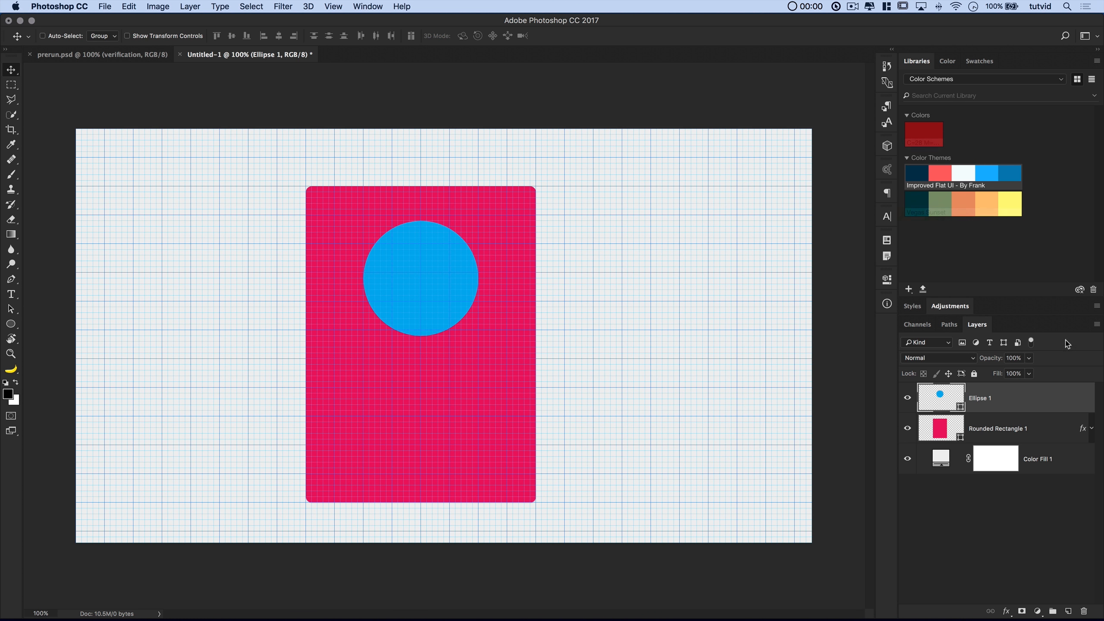
# Recolour the rounded rectangle with the near-white #F7FBFC from the Improved Flat UI theme and hide the grid
pyautogui.click(978, 429)
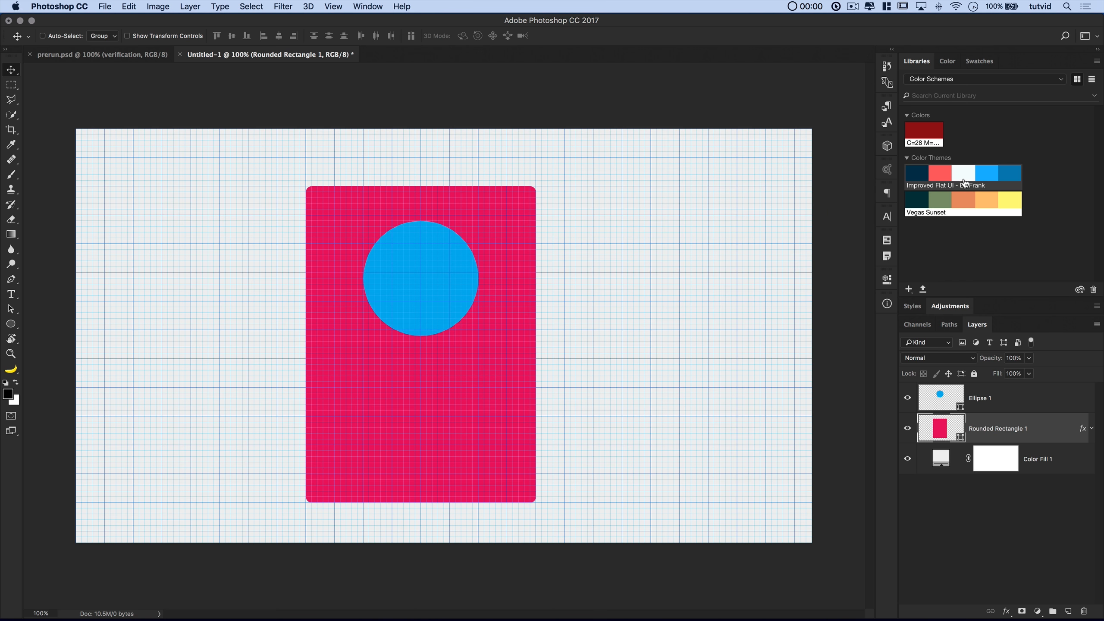
pyautogui.moveTo(964, 179)
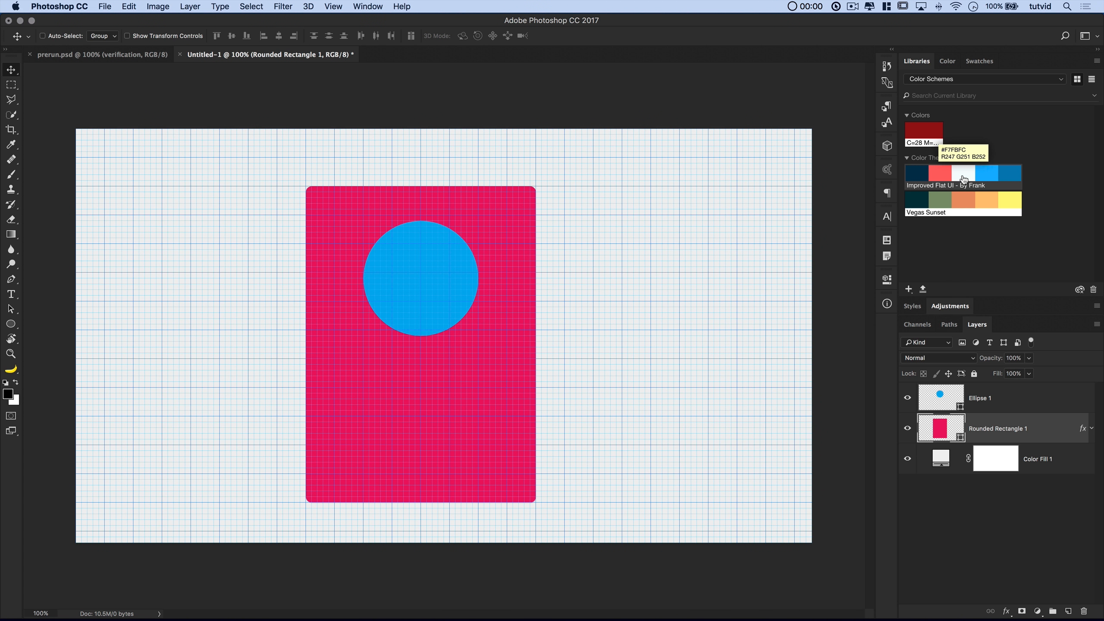
pyautogui.click(963, 179)
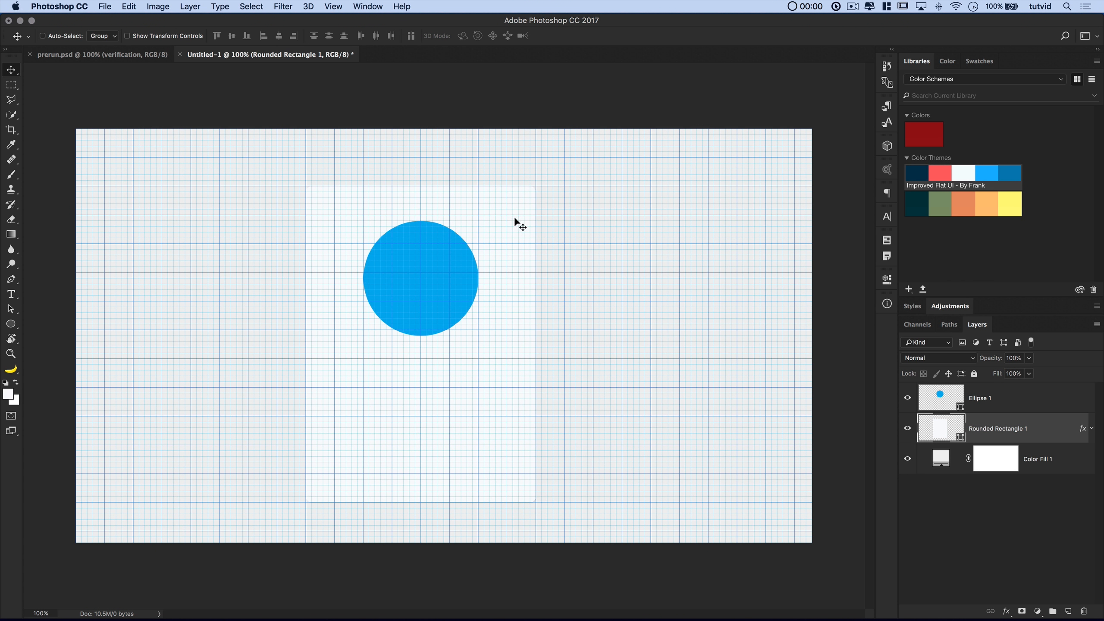
pyautogui.press('super+apostrophe')
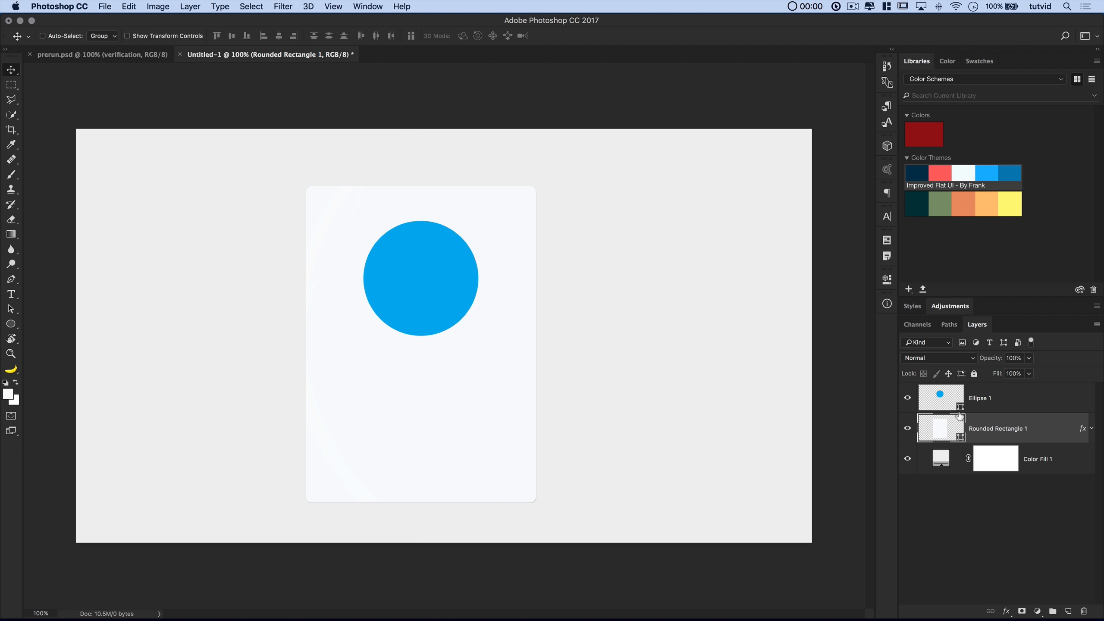
# Duplicate the blue circle's layer and rename the lower of the two circle layers avatar-border
pyautogui.click(974, 403)
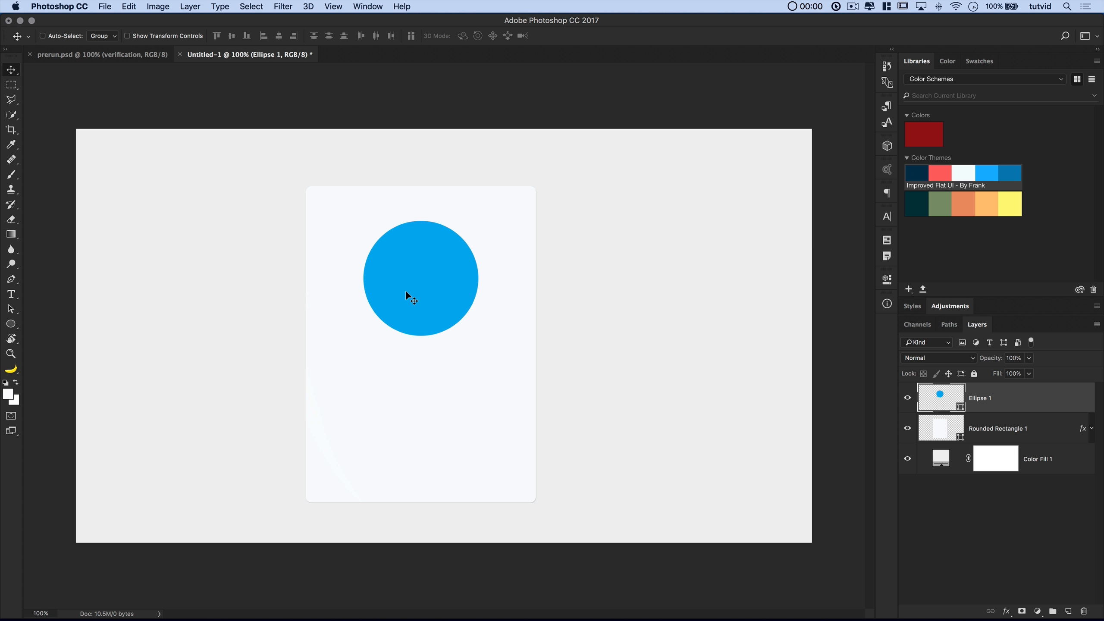
pyautogui.moveTo(985, 404); pyautogui.dragTo(1032, 426)
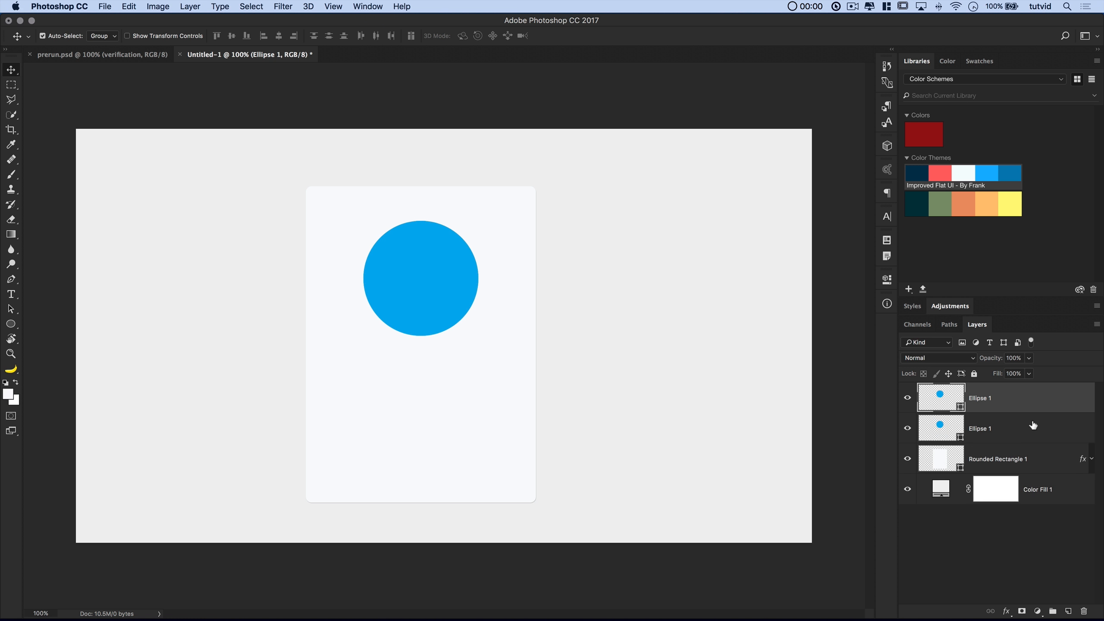
pyautogui.click(996, 433)
pyautogui.doubleClick(984, 431)
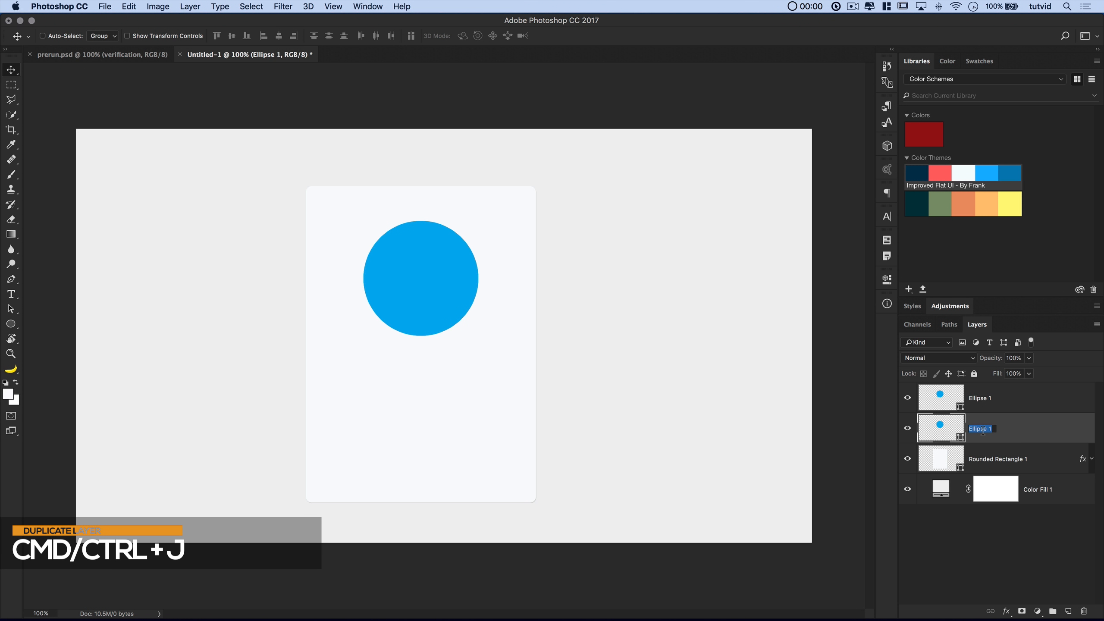
pyautogui.write('avatar-')
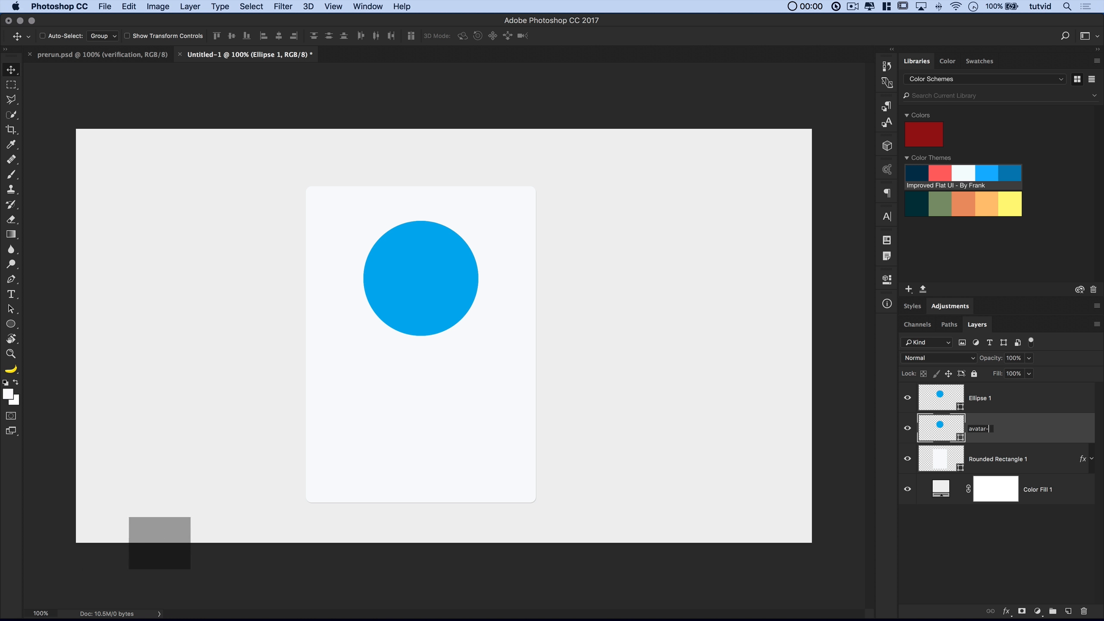
pyautogui.write('border')
pyautogui.press('Return')
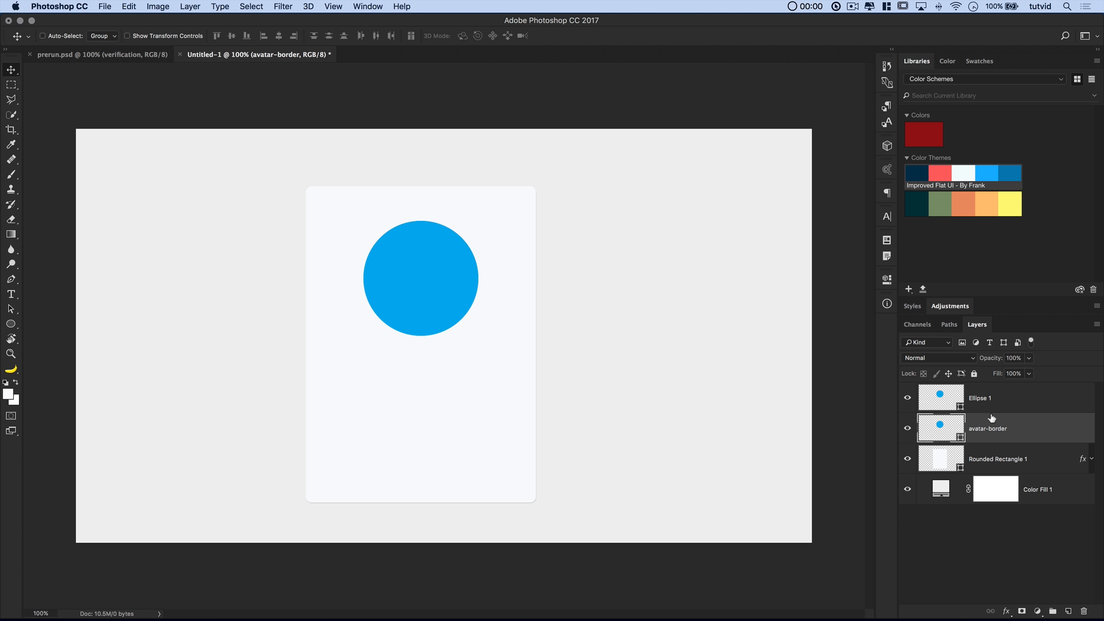
# Resize the avatar-border circle to 440 × 440 px and show the grid again
pyautogui.click(887, 279)
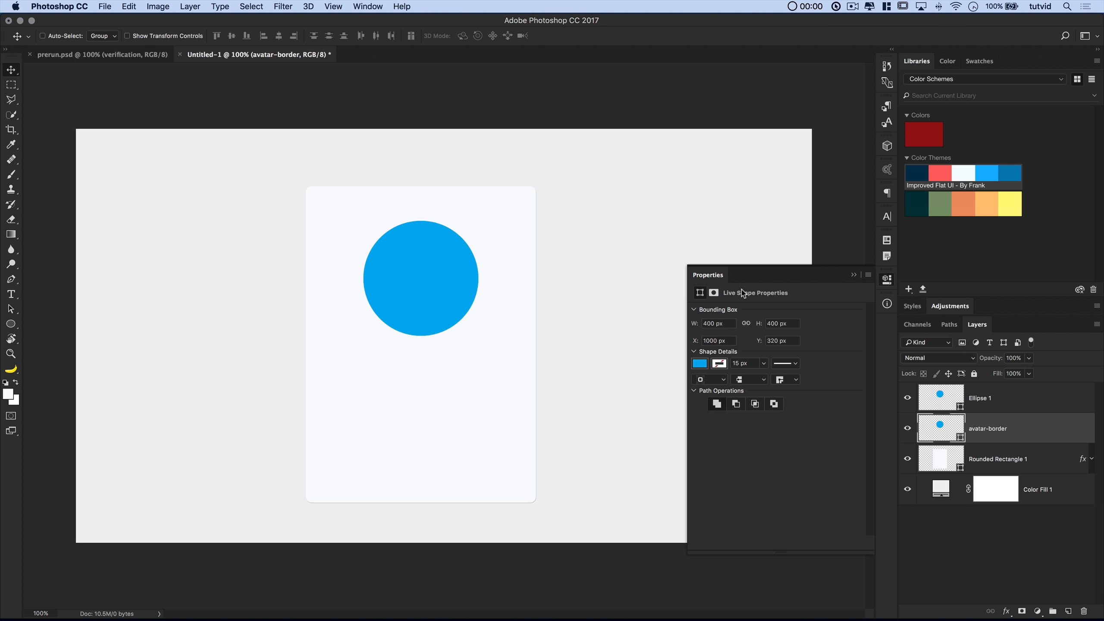
pyautogui.click(747, 323)
pyautogui.write('440')
pyautogui.press('Tab')
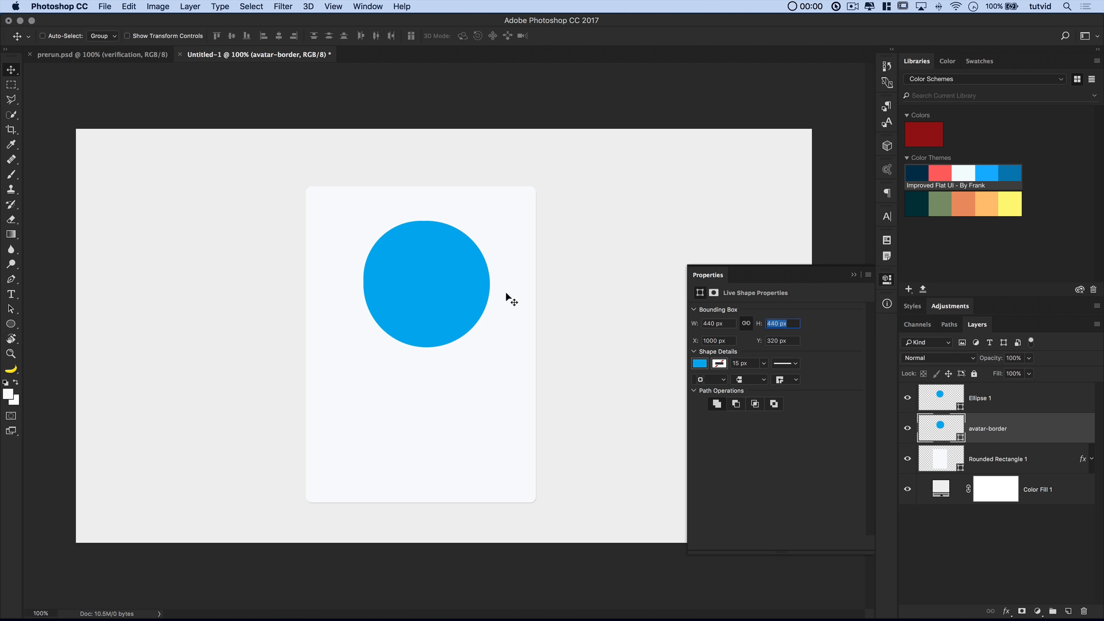
pyautogui.press('super+apostrophe')
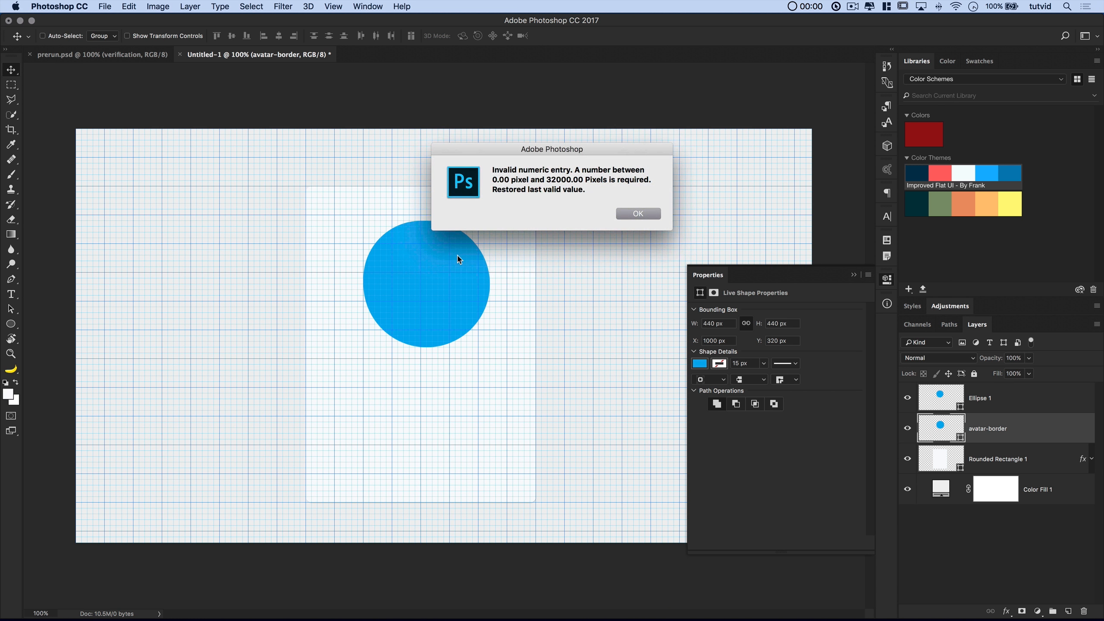
pyautogui.click(637, 215)
# Fill the avatar-border circle with the dark navy from the Improved Flat UI theme
pyautogui.press('z')
pyautogui.moveTo(402, 296); pyautogui.dragTo(448, 367)
pyautogui.press('super+minus')
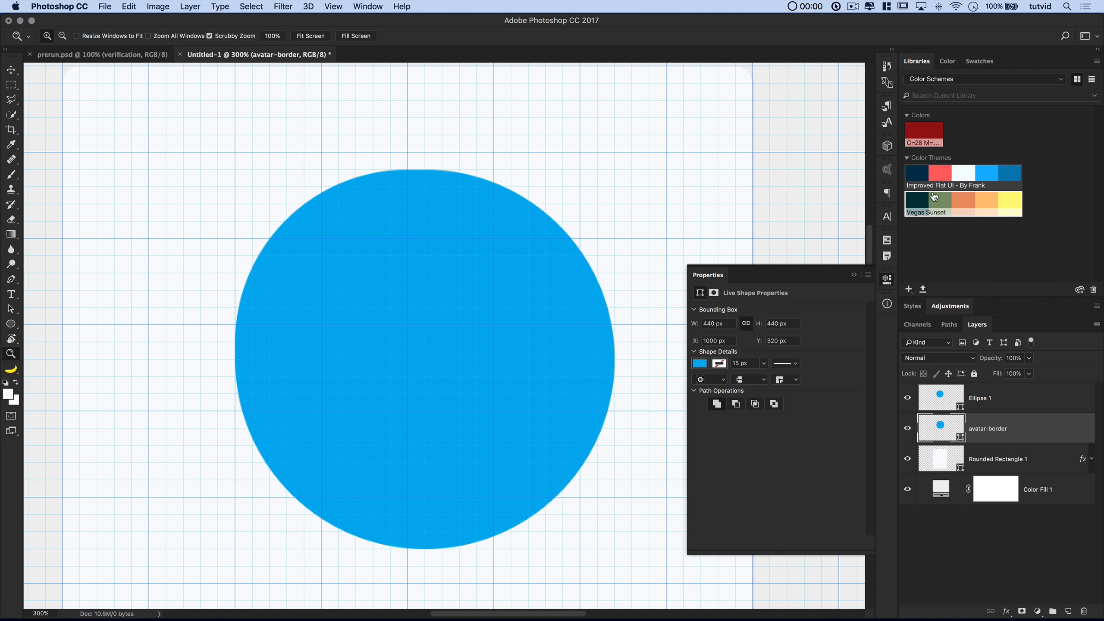
pyautogui.click(917, 173)
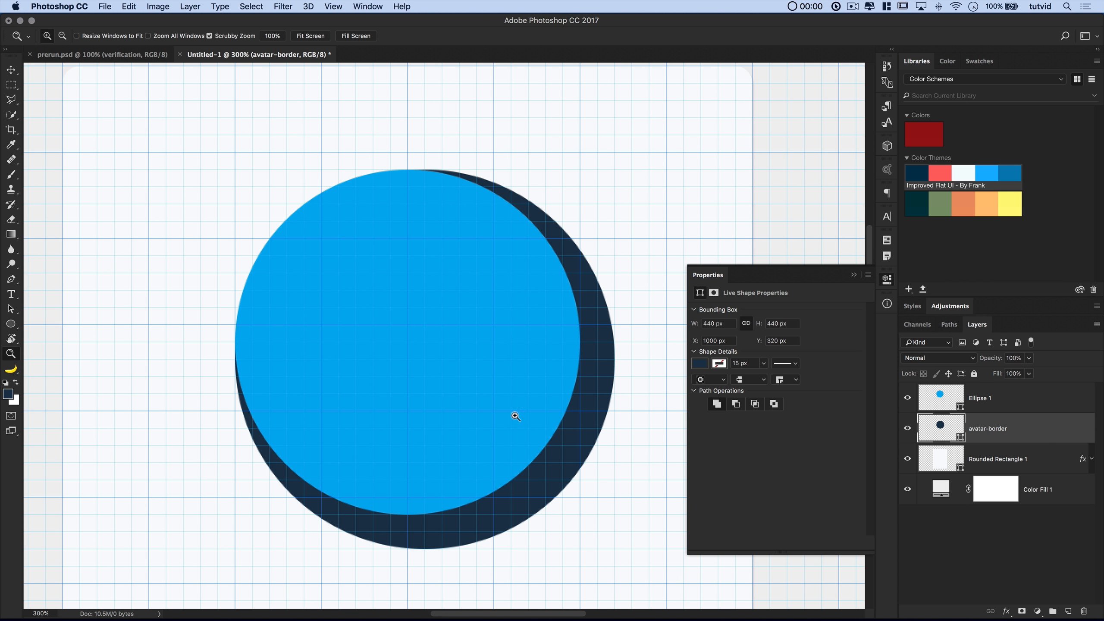
# Move the avatar-border circle to X 980 px, Y 300 px so it forms an even ring around the blue circle
pyautogui.click(11, 69)
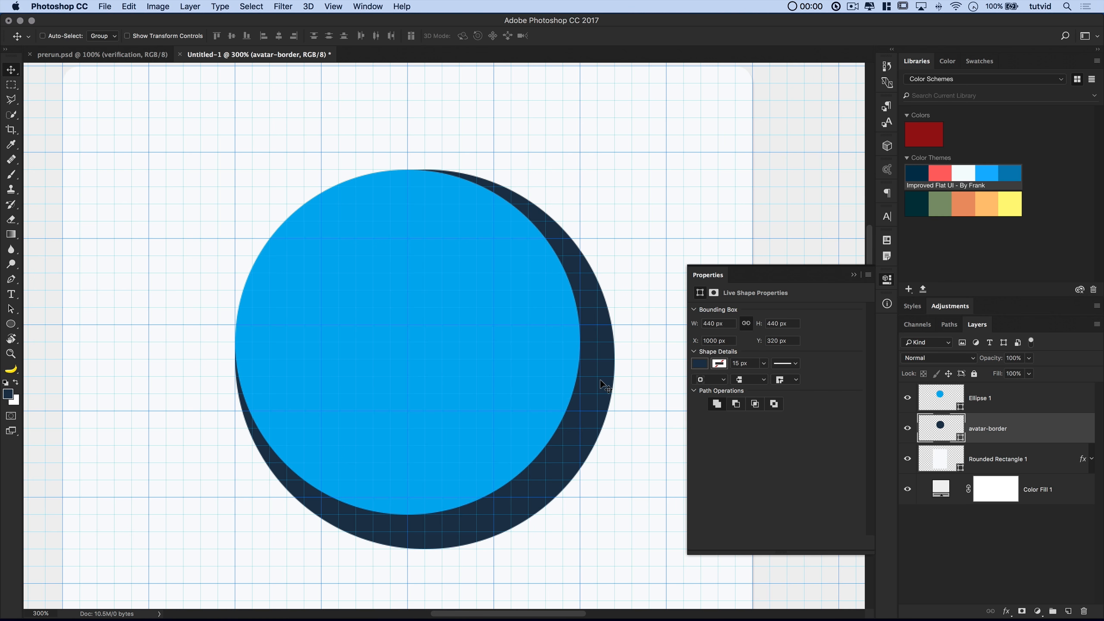
pyautogui.moveTo(601, 380); pyautogui.dragTo(585, 328)
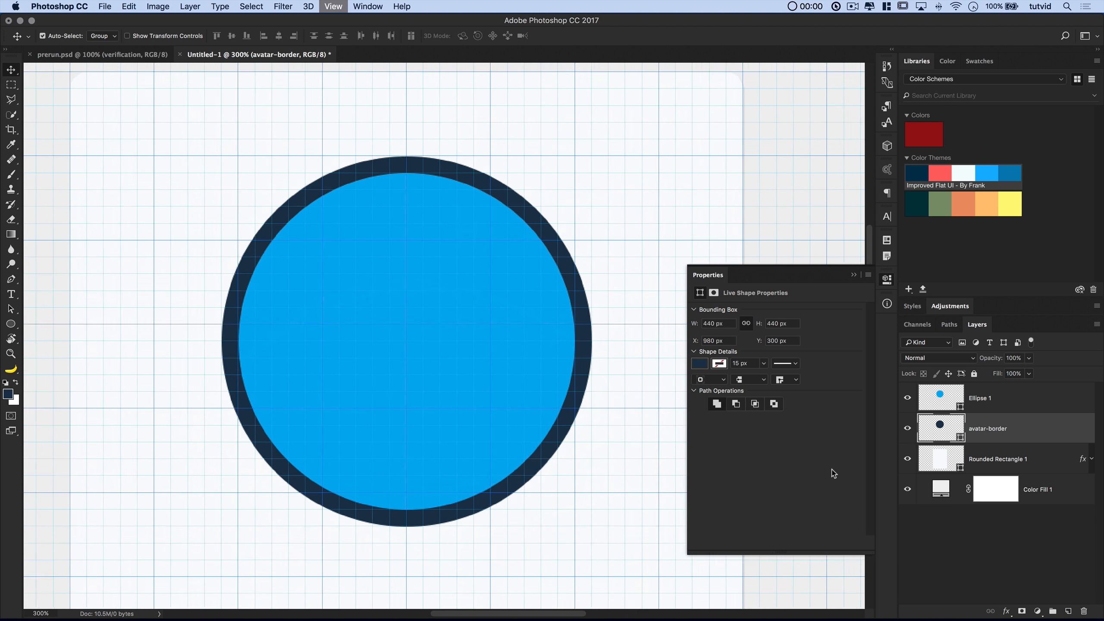
pyautogui.press('super+1')
pyautogui.click(886, 280)
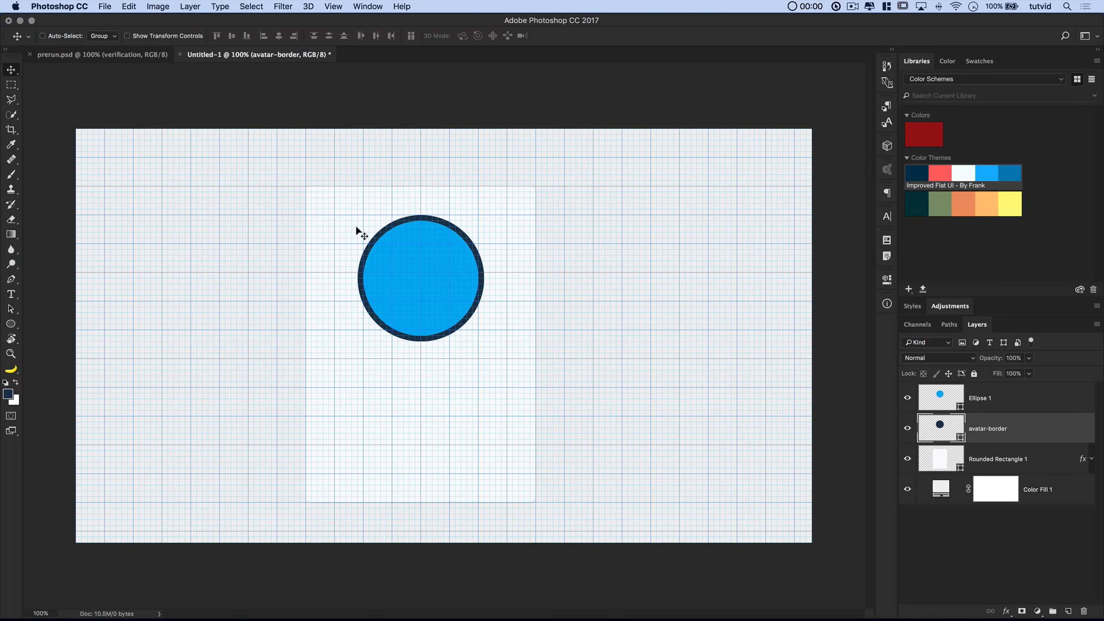
# Switch to Finder and place margot.jpg from the tutorial folder into the card document at its original size
pyautogui.press('super+Tab')
pyautogui.press('super+Tab')
pyautogui.press('super+Tab')
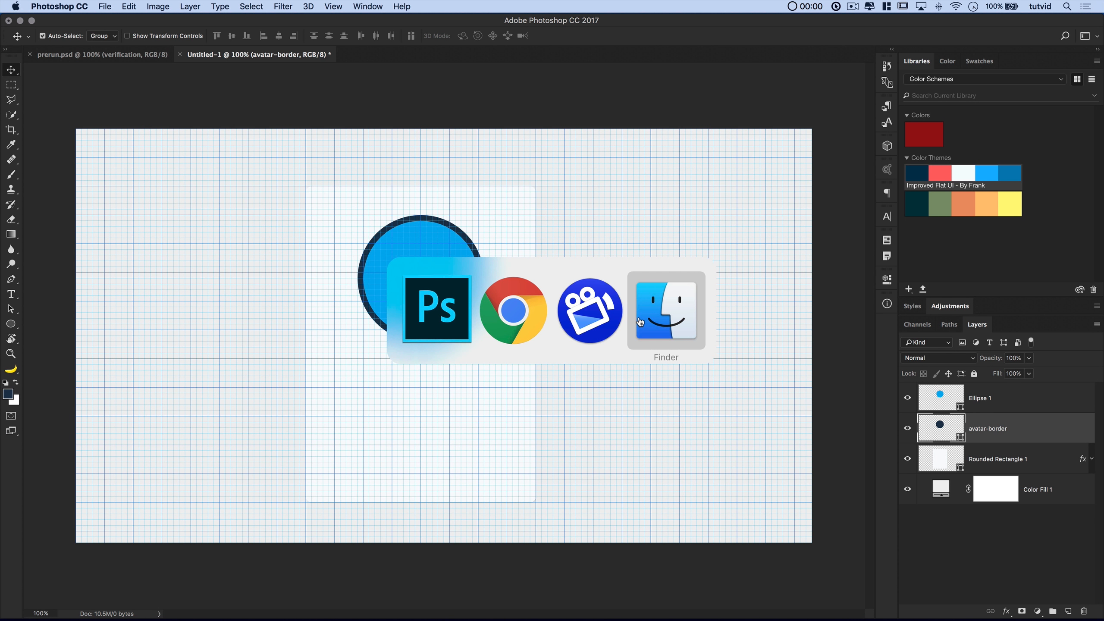
pyautogui.click(260, 311)
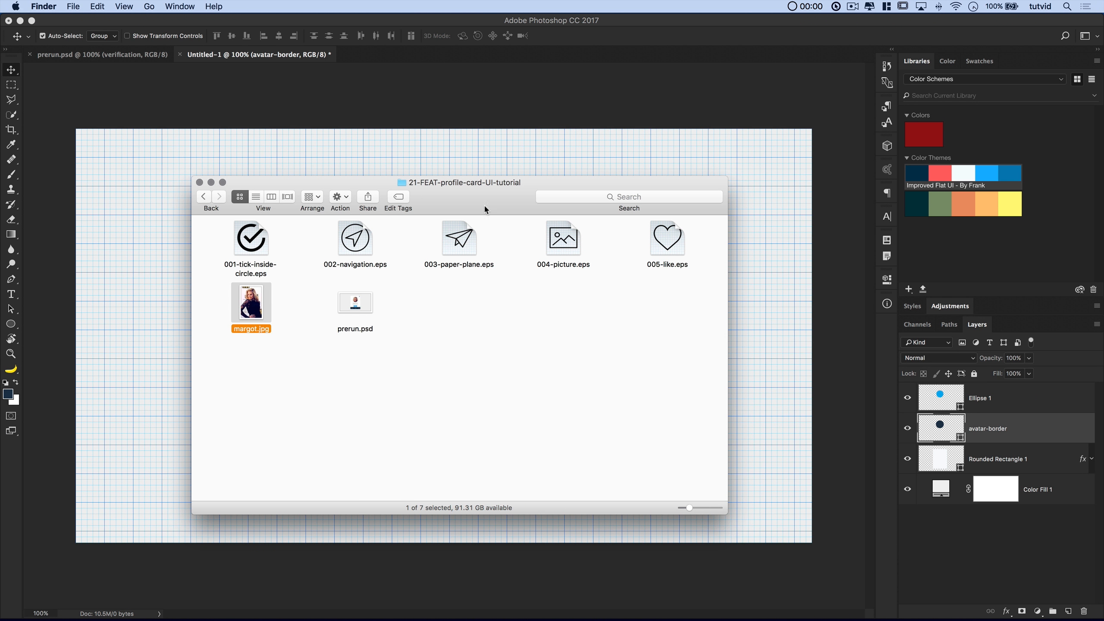
pyautogui.moveTo(485, 206); pyautogui.dragTo(790, 237)
pyautogui.moveTo(561, 335); pyautogui.dragTo(422, 275)
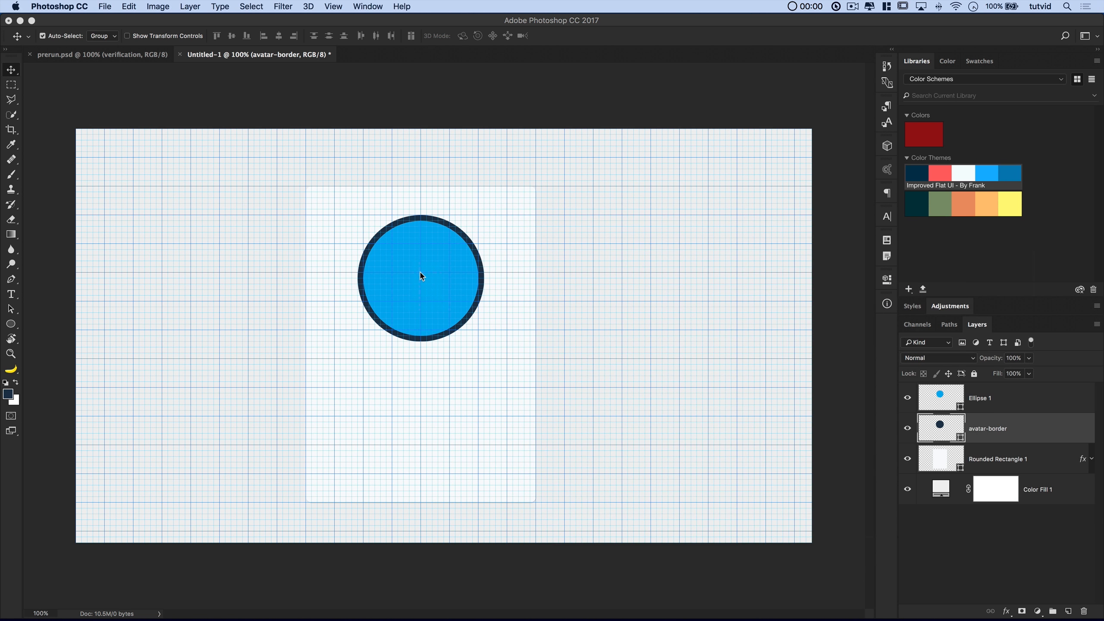
pyautogui.moveTo(518, 229)
pyautogui.mouseDown()
pyautogui.moveTo(500, 242)
pyautogui.moveTo(499, 221)
pyautogui.mouseUp()
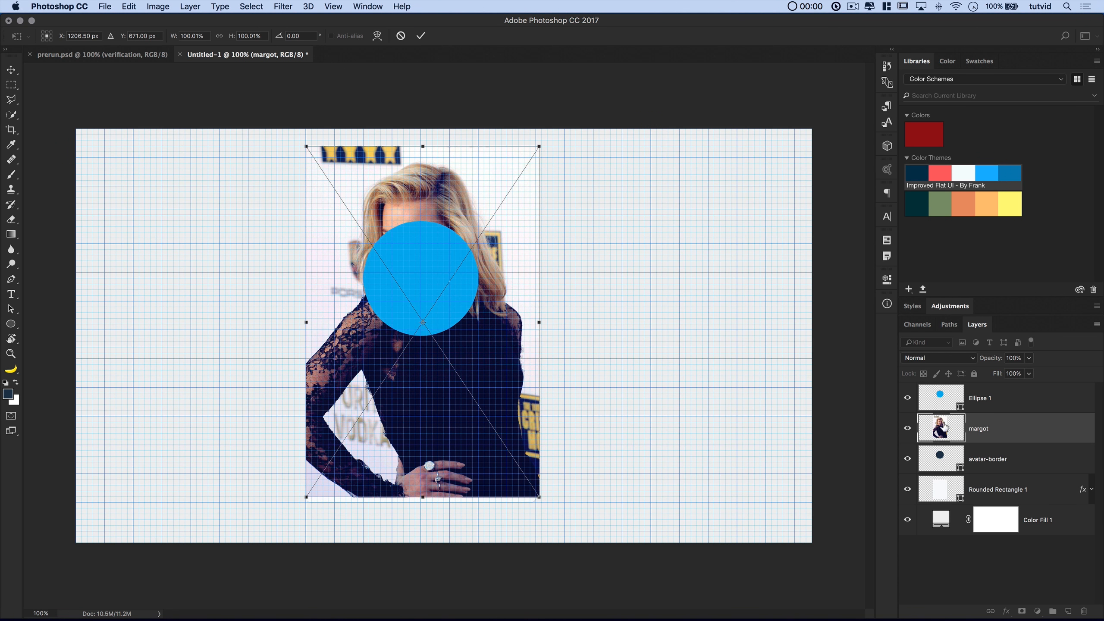
pyautogui.press('Return')
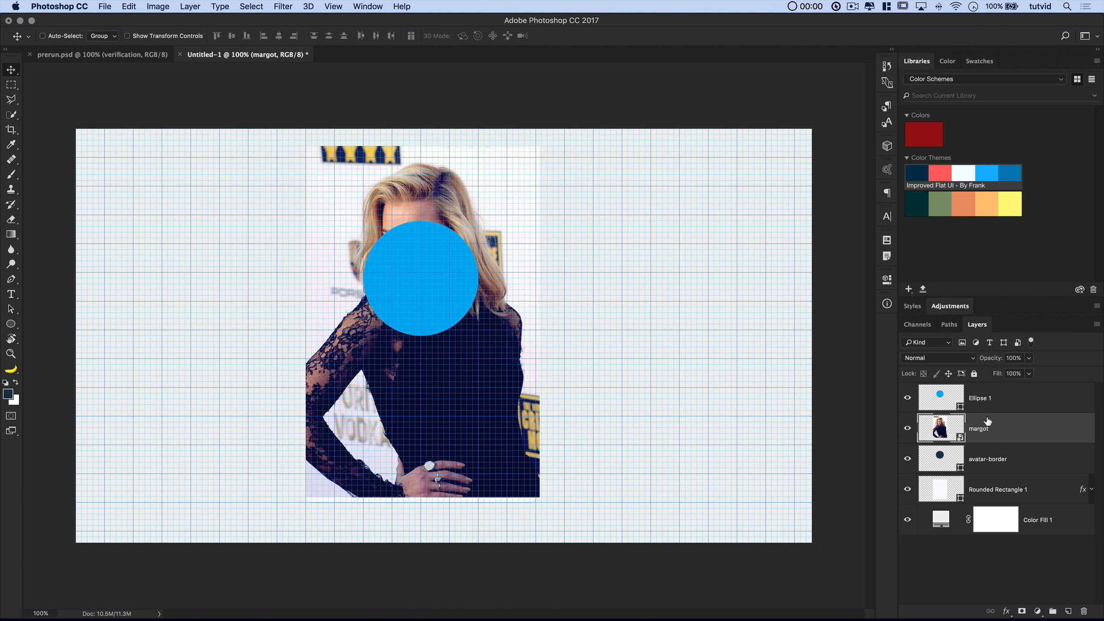
# Move the margot photo layer above the blue circle, rename the blue circle's layer avatar, and hide the grid
pyautogui.moveTo(996, 433); pyautogui.dragTo(995, 391)
pyautogui.doubleClick(981, 430)
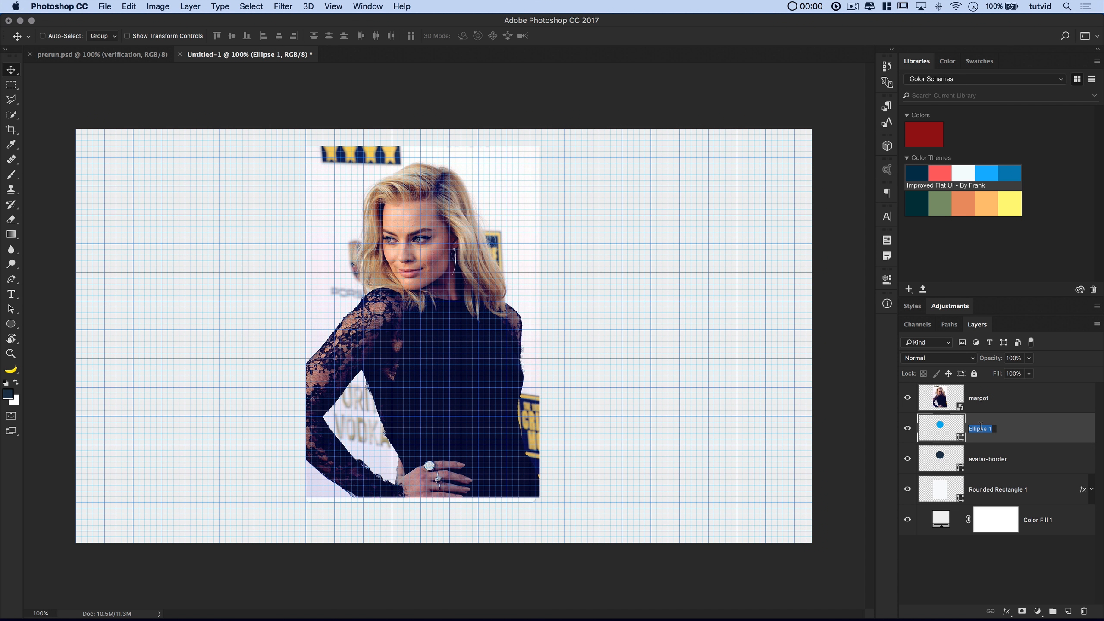
pyautogui.write('avatar')
pyautogui.press('Return')
pyautogui.press('super+apostrophe')
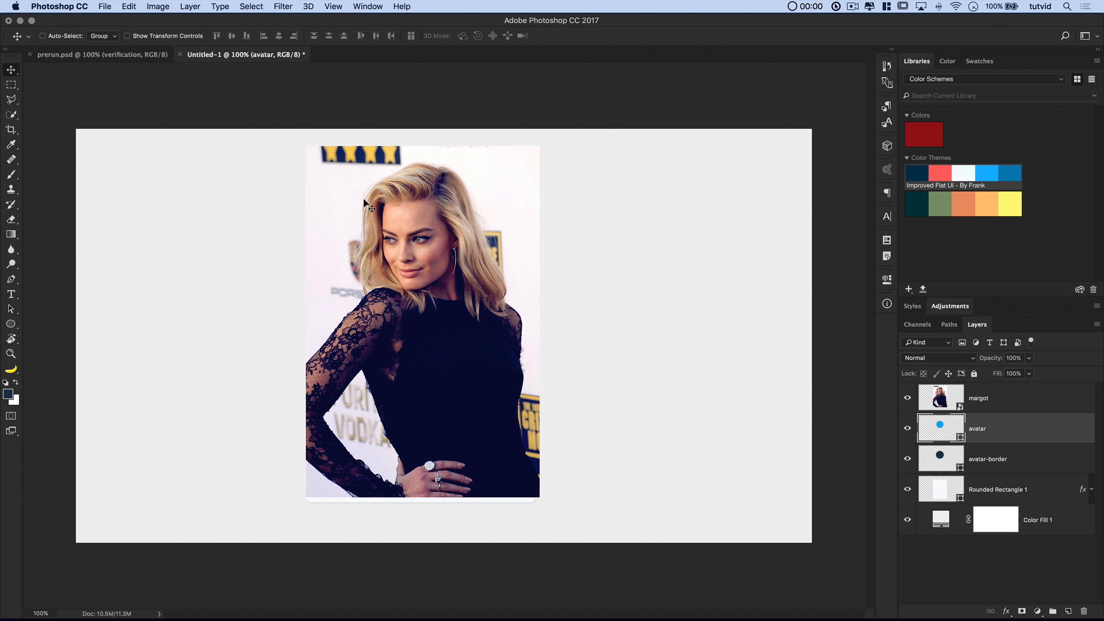
# Clip the margot photo to the avatar circle and shift the photo down so the face is framed in it
pyautogui.click(988, 401)
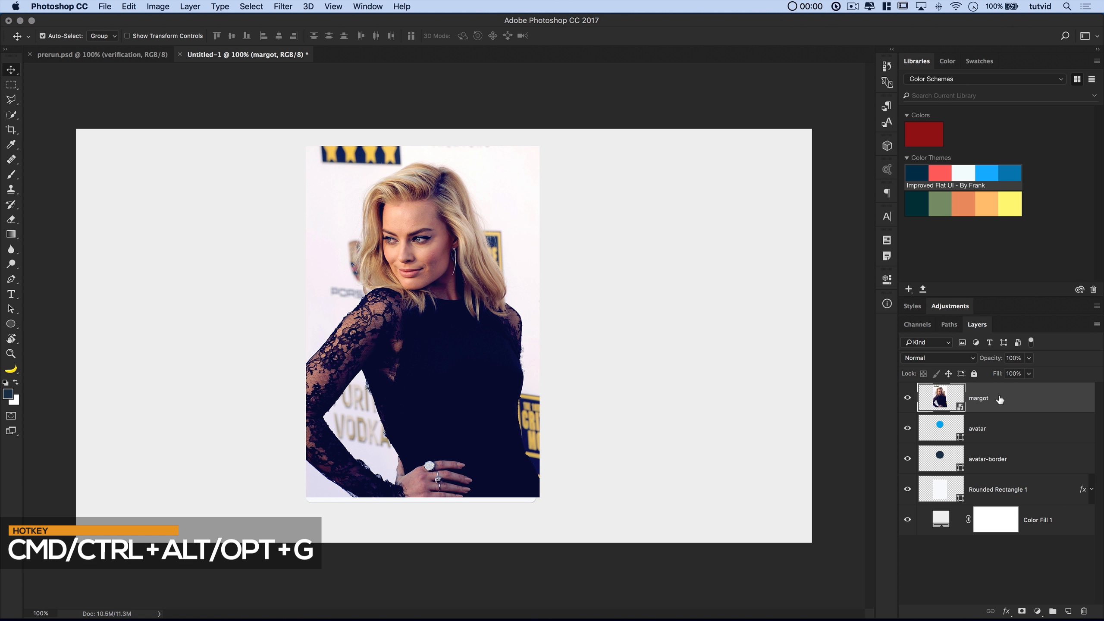
pyautogui.press('super+alt+g')
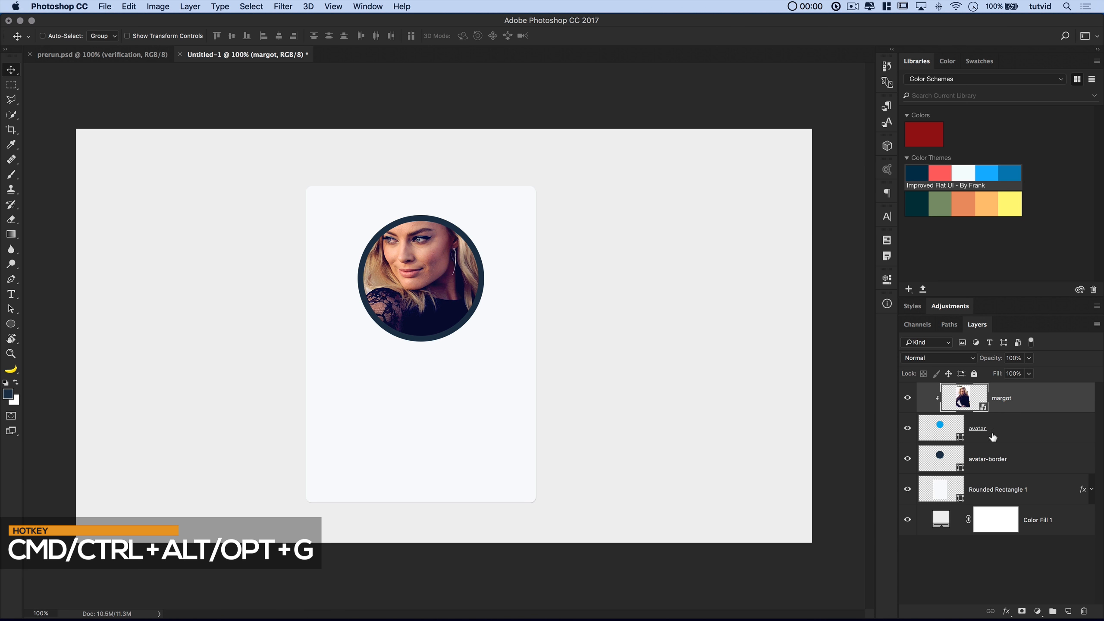
pyautogui.press('z')
pyautogui.click(435, 276)
pyautogui.click(418, 266)
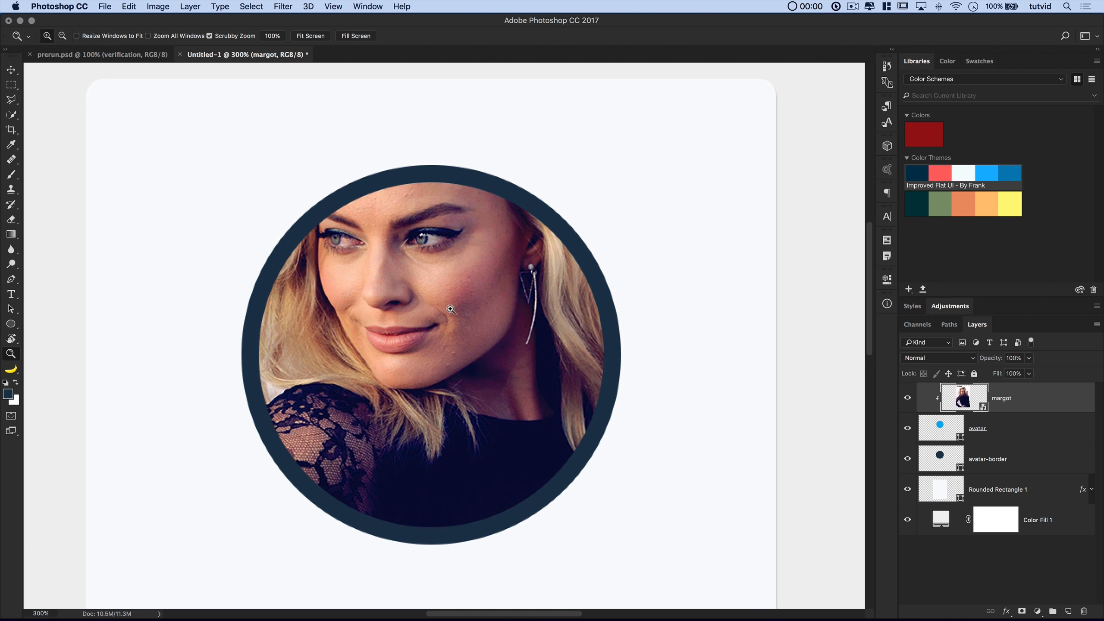
pyautogui.press('v')
pyautogui.moveTo(456, 265); pyautogui.dragTo(461, 344)
pyautogui.press('super+1')
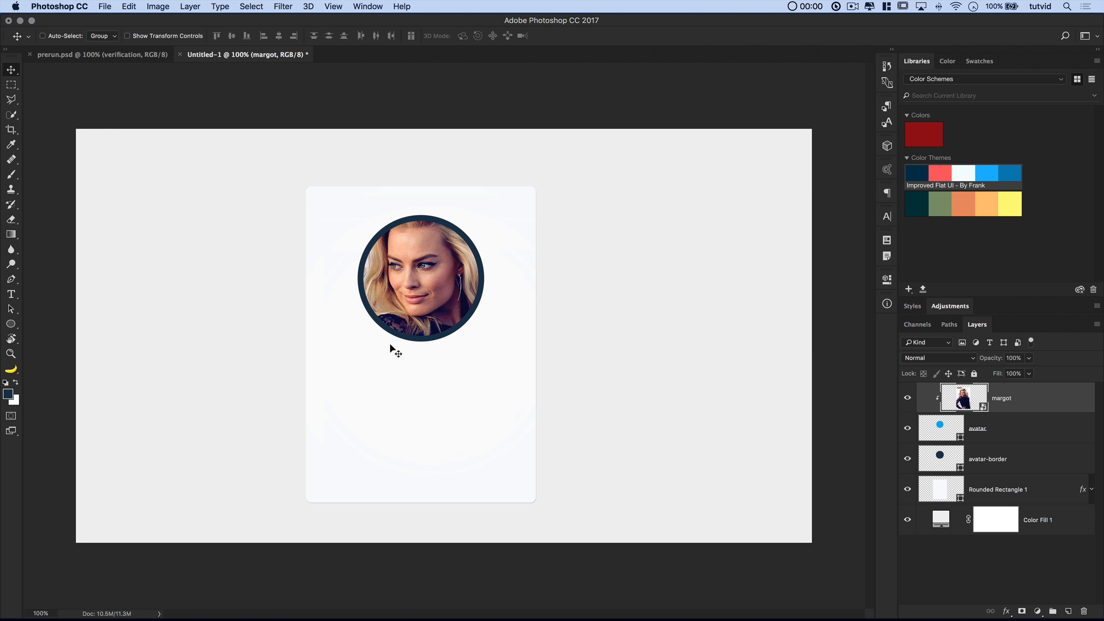
# Scale the margot photo proportionally to about 80% and position it at X 1204 px, Y 734 px inside the avatar circle
pyautogui.press('super+t')
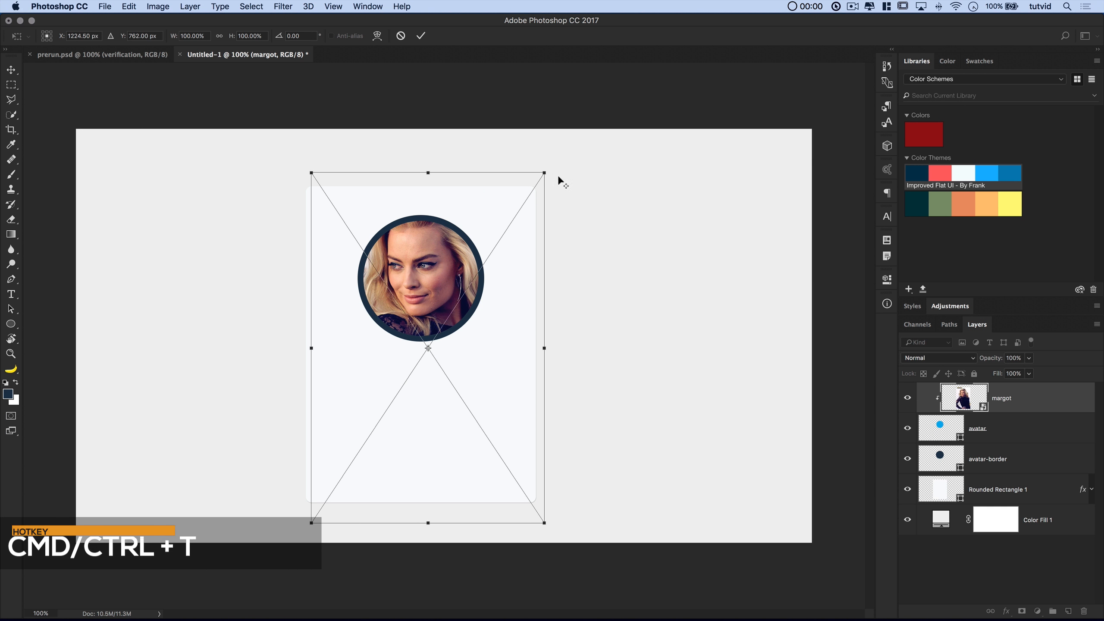
pyautogui.moveTo(545, 172); pyautogui.dragTo(510, 197)
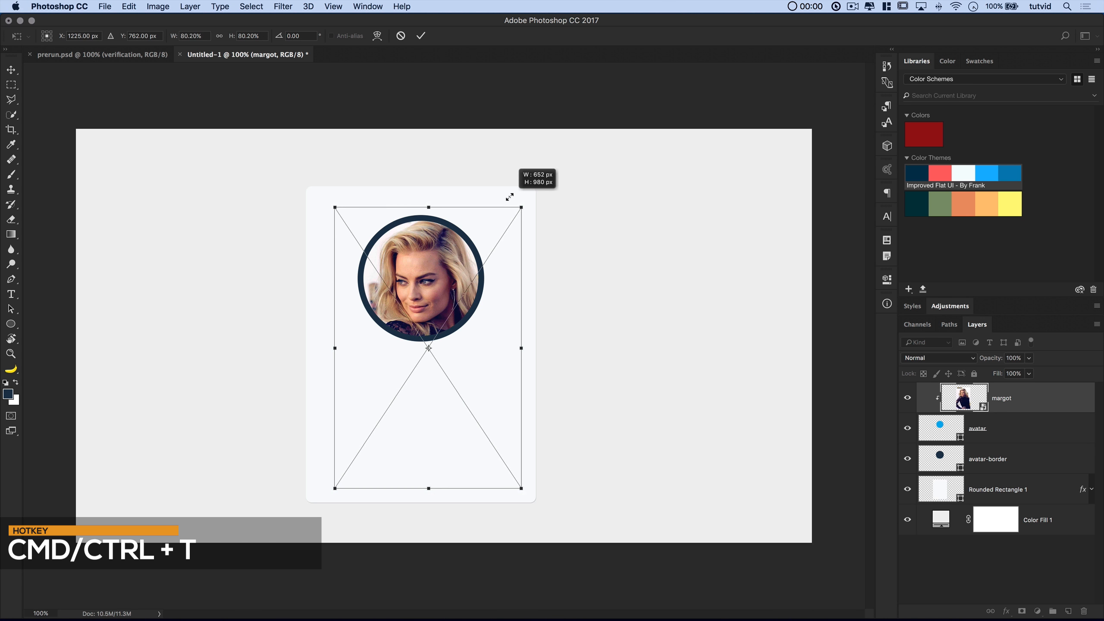
pyautogui.moveTo(456, 250); pyautogui.dragTo(449, 243)
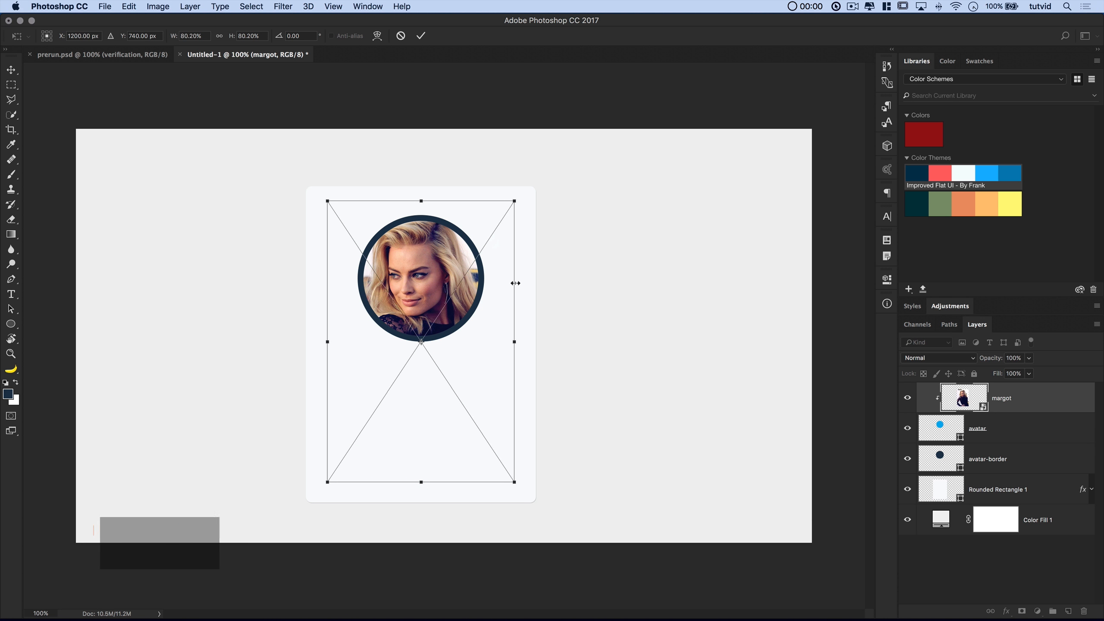
pyautogui.press('Up')
pyautogui.press('Up')
pyautogui.press('Up')
pyautogui.press('Up')
pyautogui.press('Up')
pyautogui.press('Up')
pyautogui.press('Right')
pyautogui.press('Right')
pyautogui.press('Right')
pyautogui.press('Right')
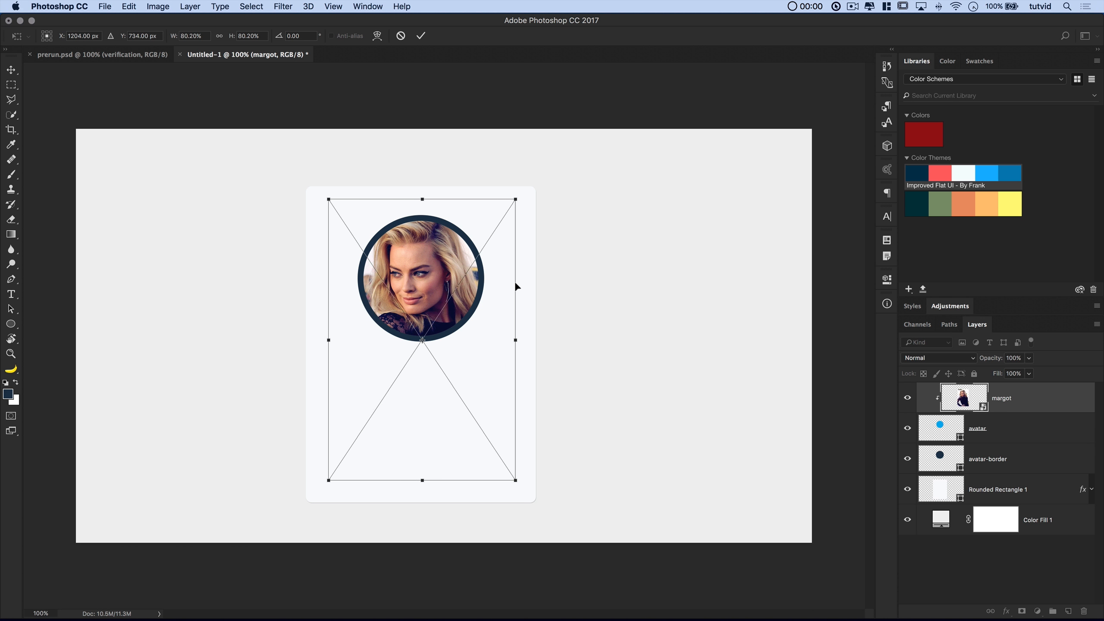
pyautogui.press('Return')
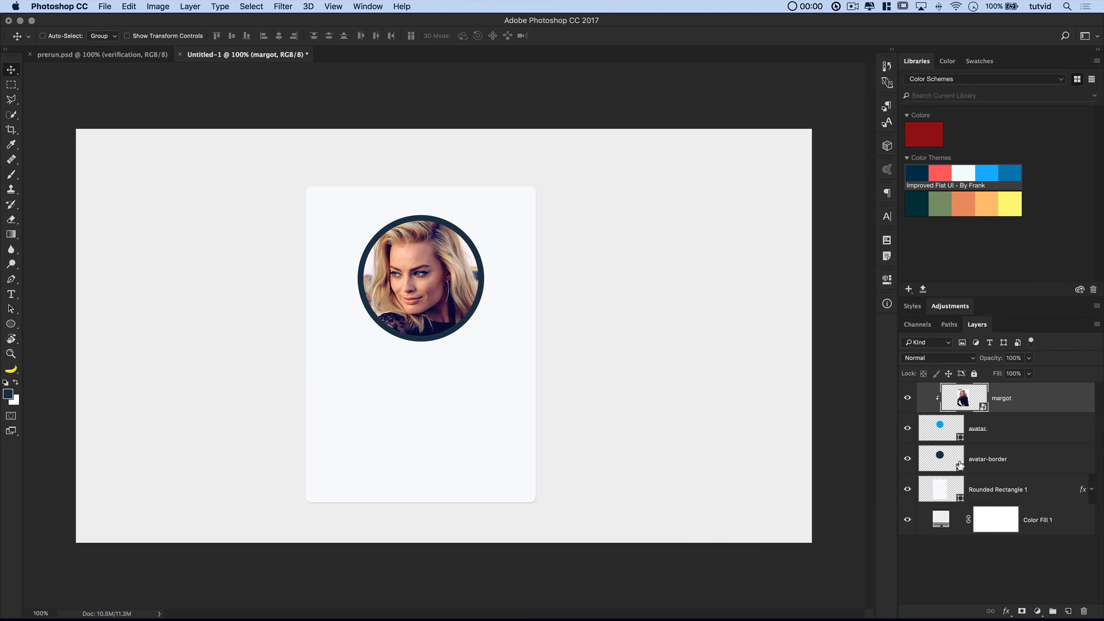
# Recolor the avatar-border circle with the near-white from the Improved Flat UI theme
pyautogui.click(974, 464)
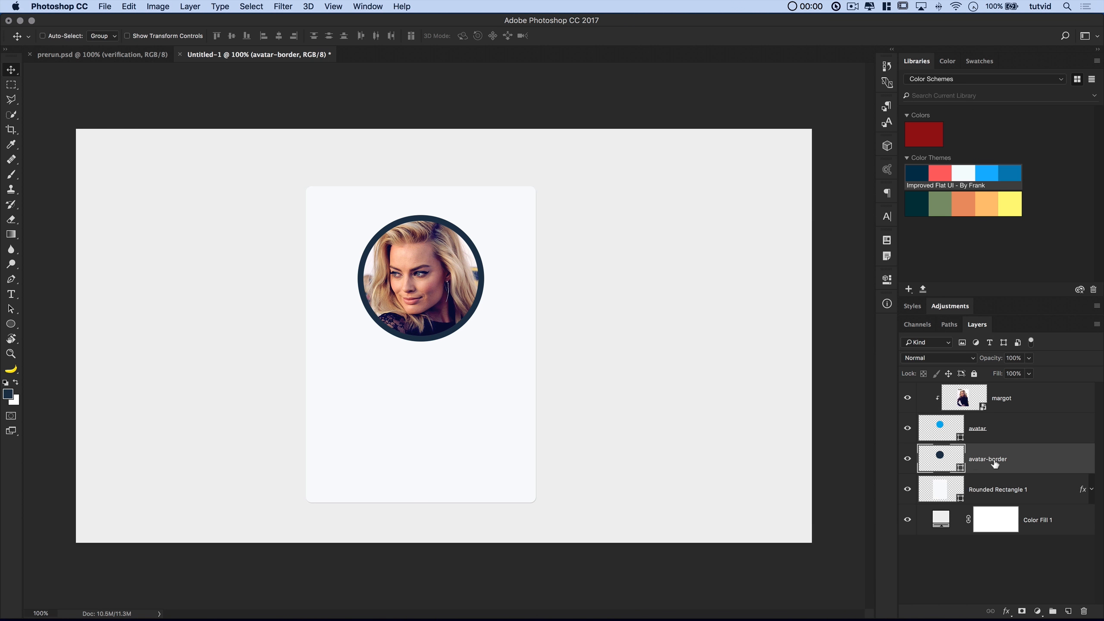
pyautogui.click(974, 175)
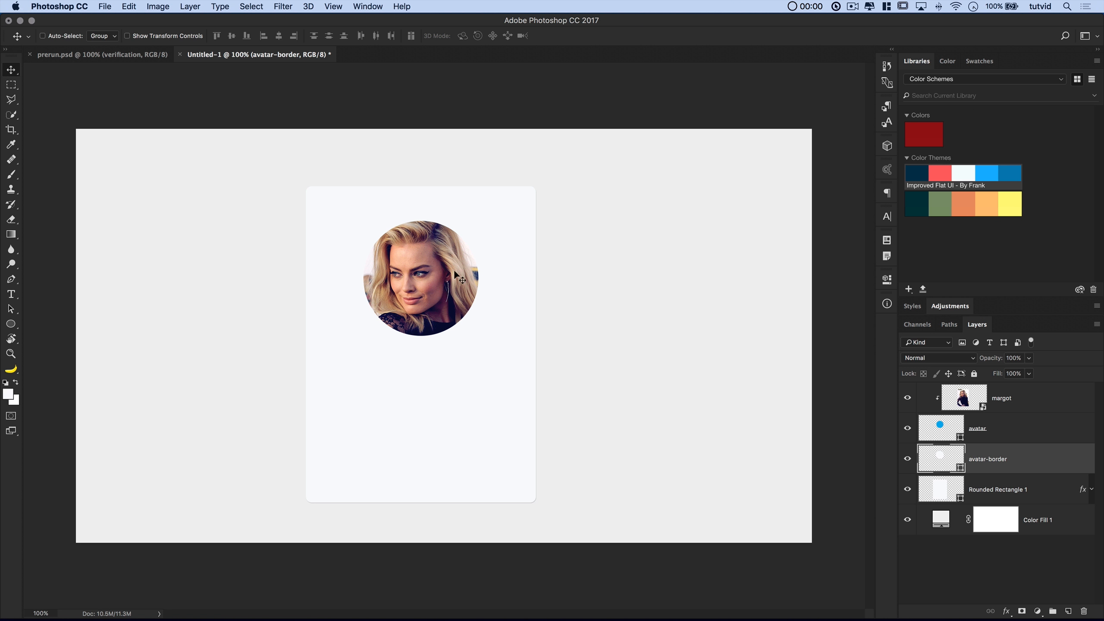
pyautogui.press('super+equal')
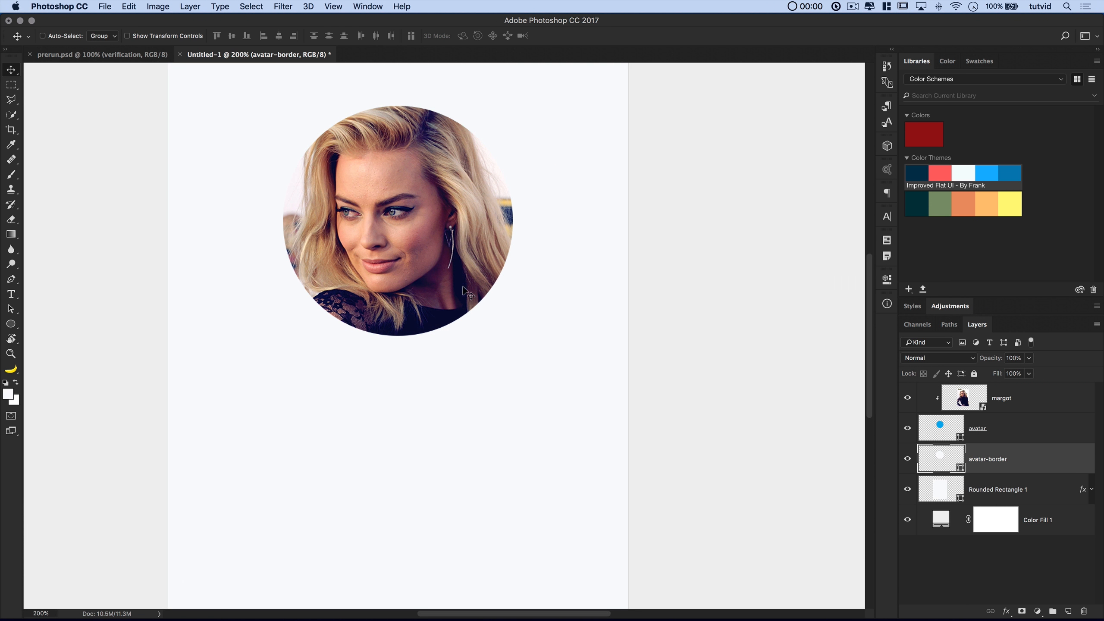
pyautogui.press('super+minus')
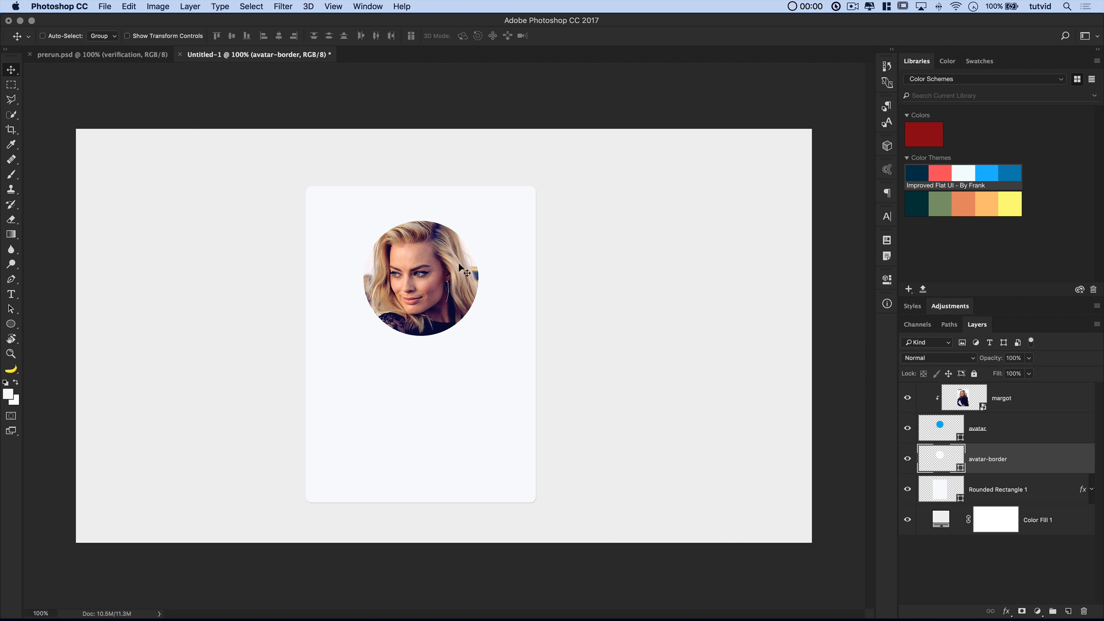
# Change the rounded rectangle card's fill color to pure white
pyautogui.click(939, 490)
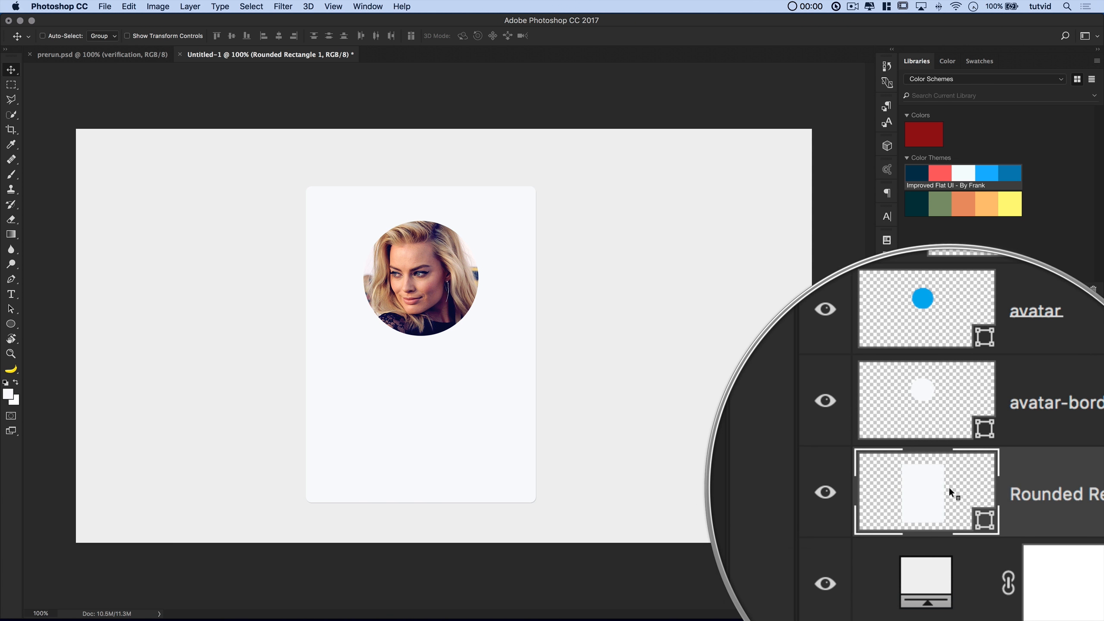
pyautogui.doubleClick(944, 491)
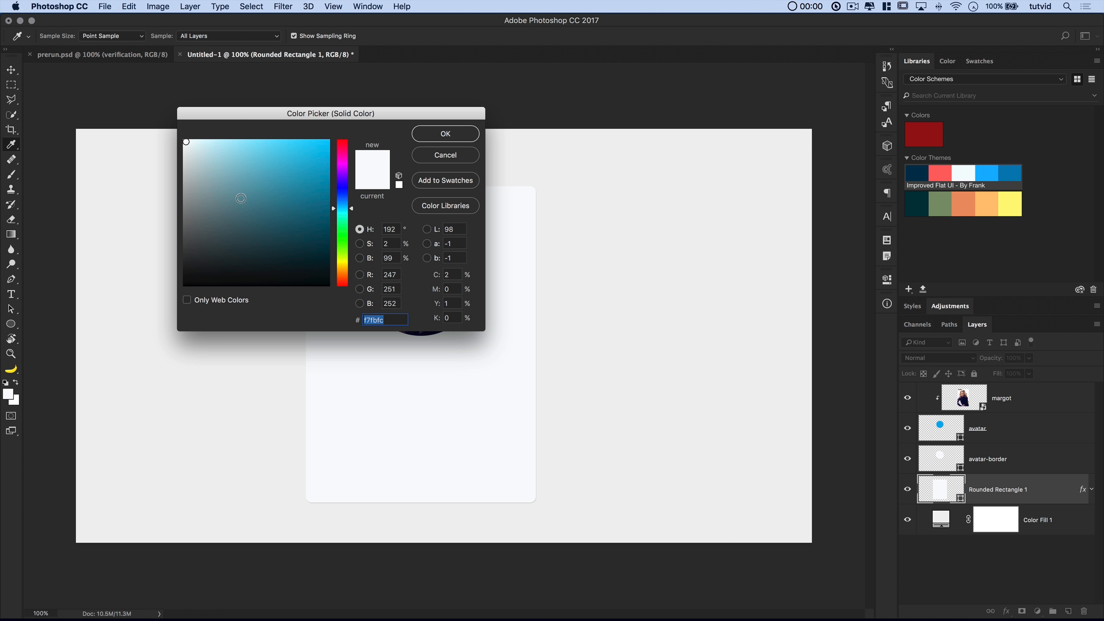
pyautogui.click(184, 140)
pyautogui.click(443, 135)
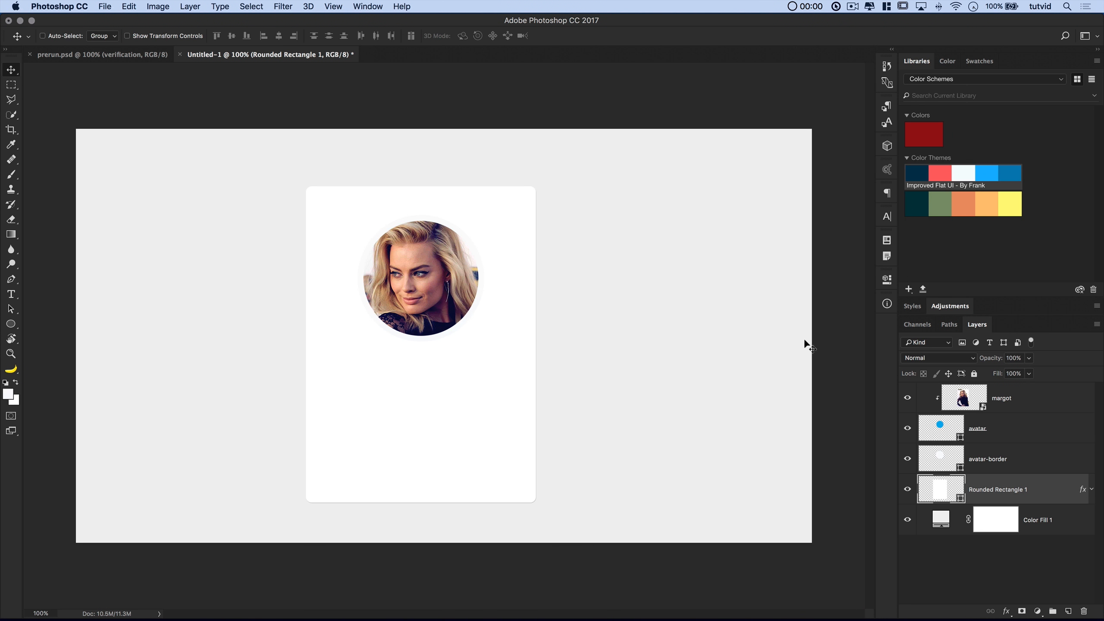
# Add a drop shadow to the avatar-border circle and set its angle to 90°
pyautogui.click(1028, 458)
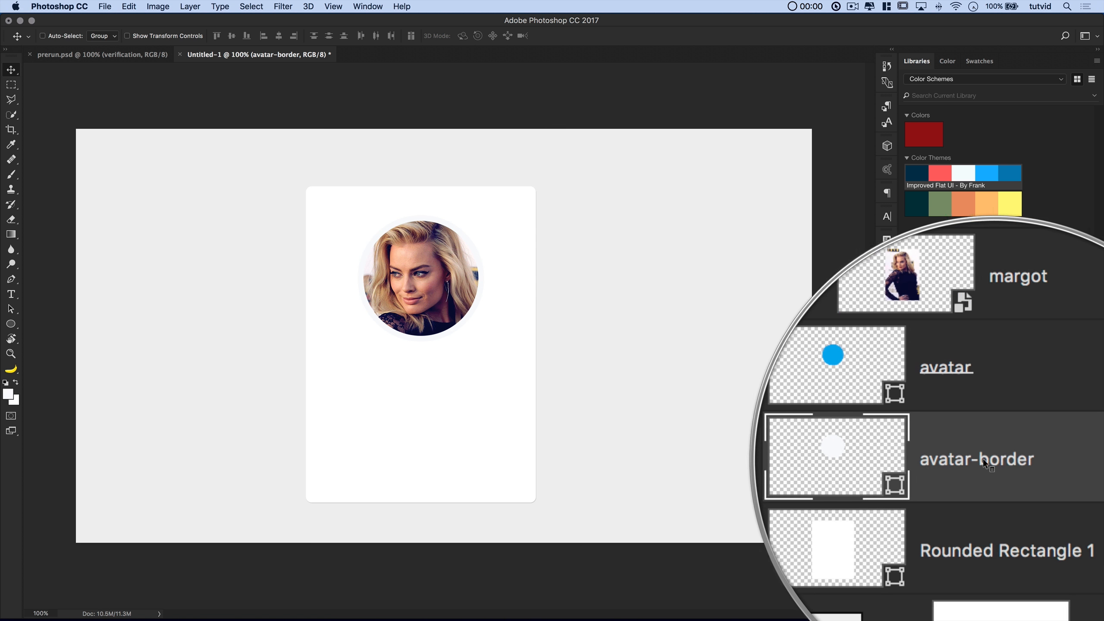
pyautogui.click(189, 6)
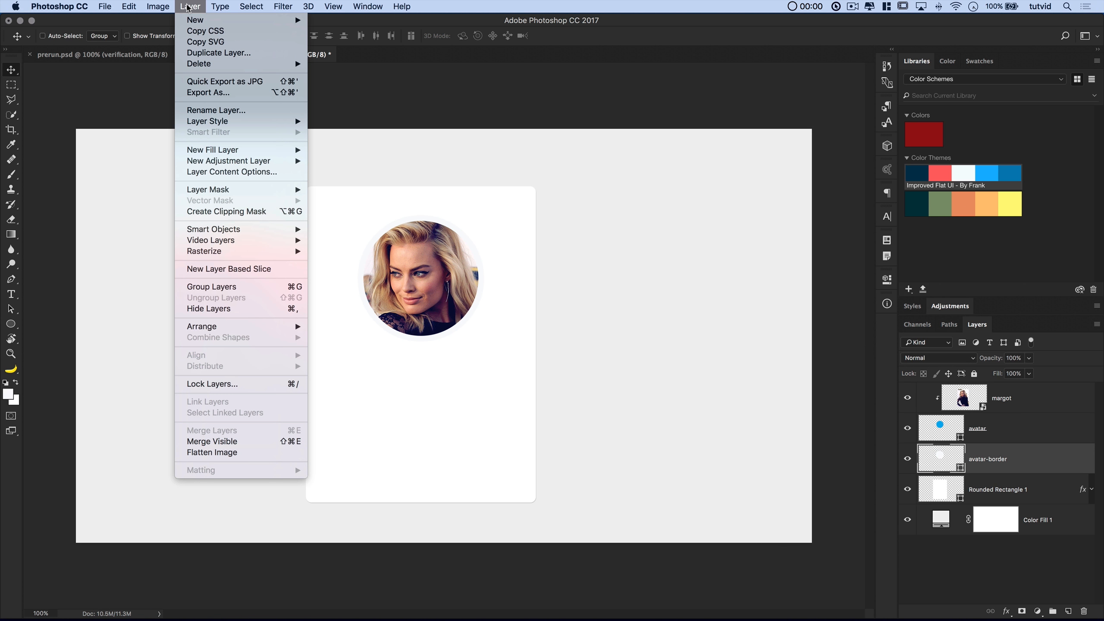
pyautogui.moveTo(265, 121)
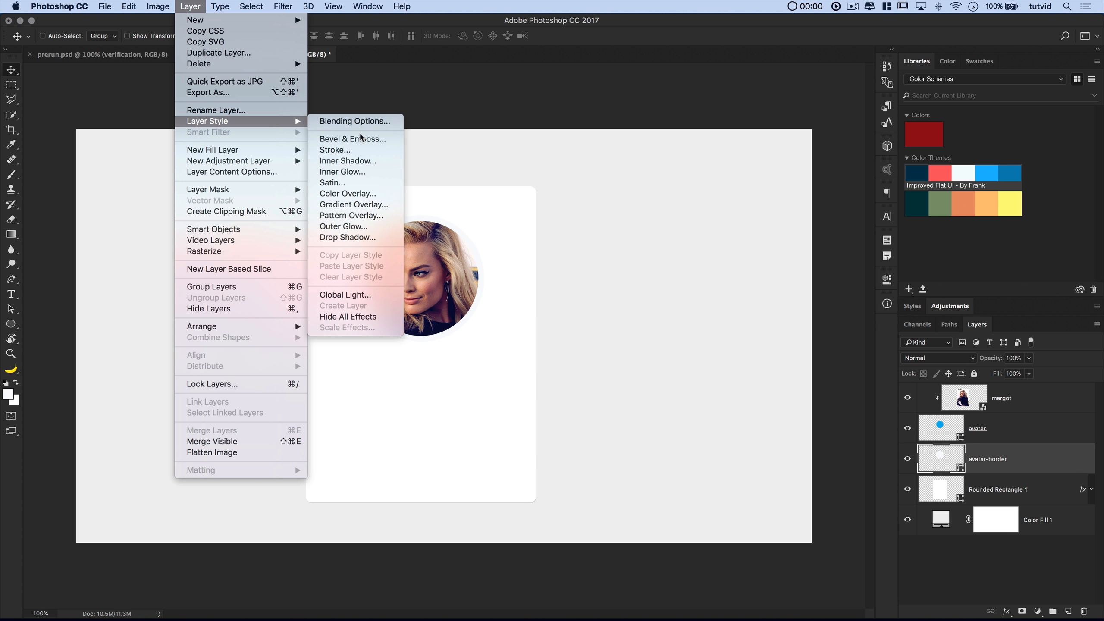
pyautogui.click(348, 237)
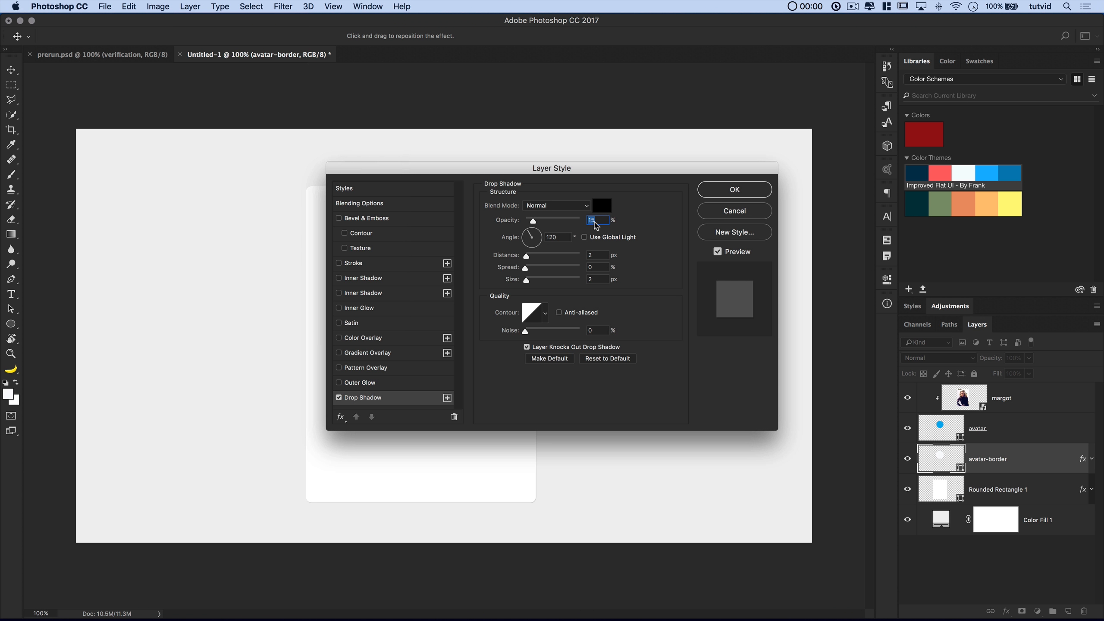
pyautogui.moveTo(617, 182); pyautogui.dragTo(811, 181)
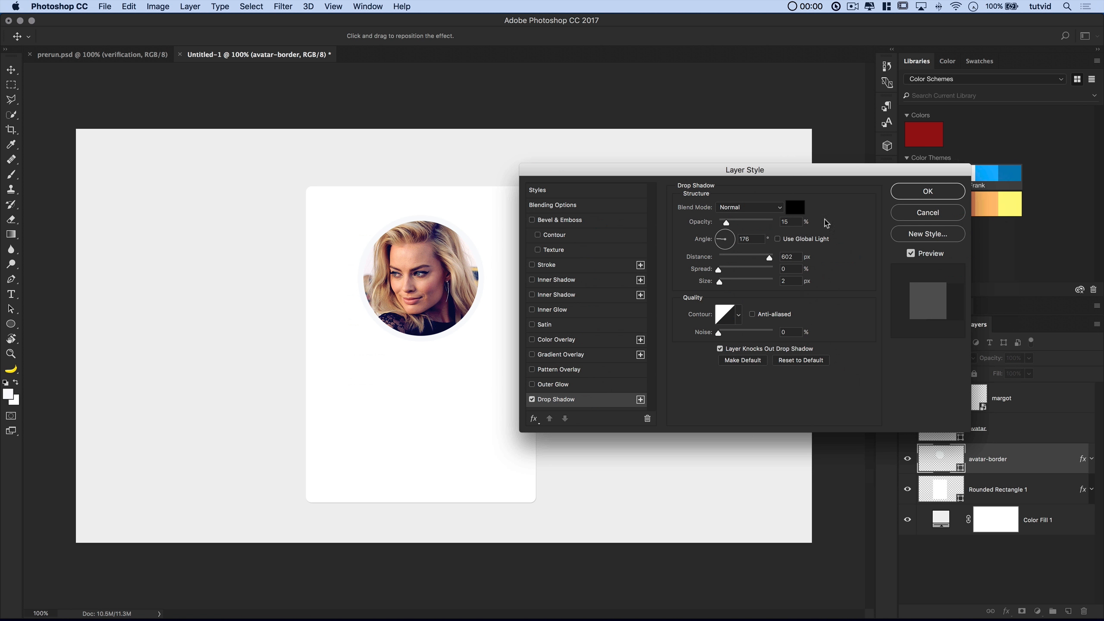
pyautogui.click(708, 241)
pyautogui.write('90')
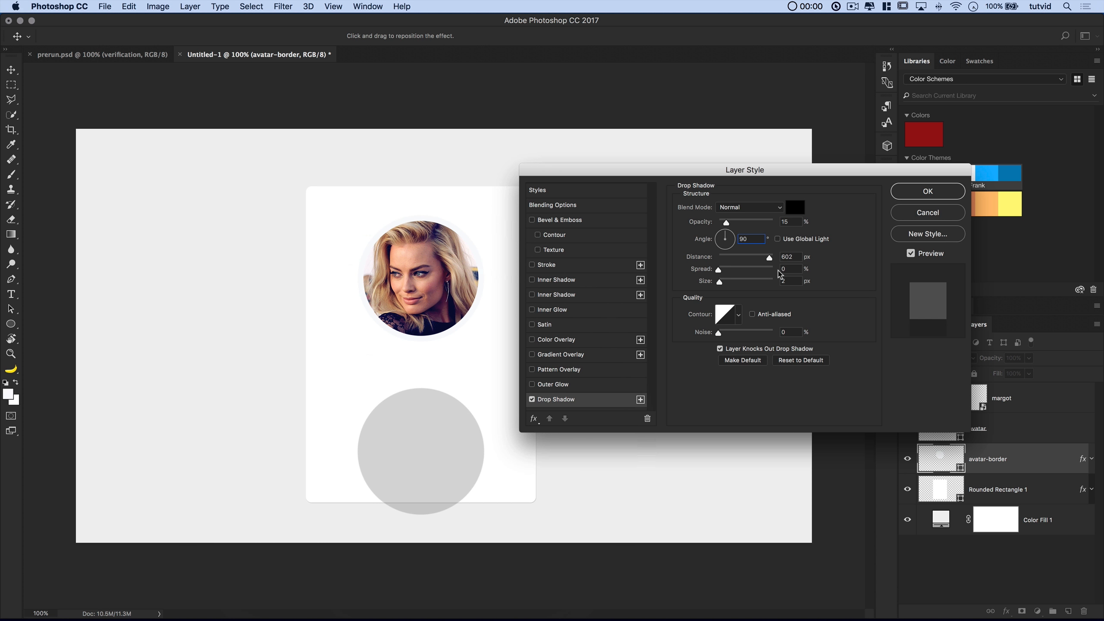
# Set the avatar-border drop shadow's distance and size to 3 px each and apply the layer style
pyautogui.press('Tab')
pyautogui.write('3')
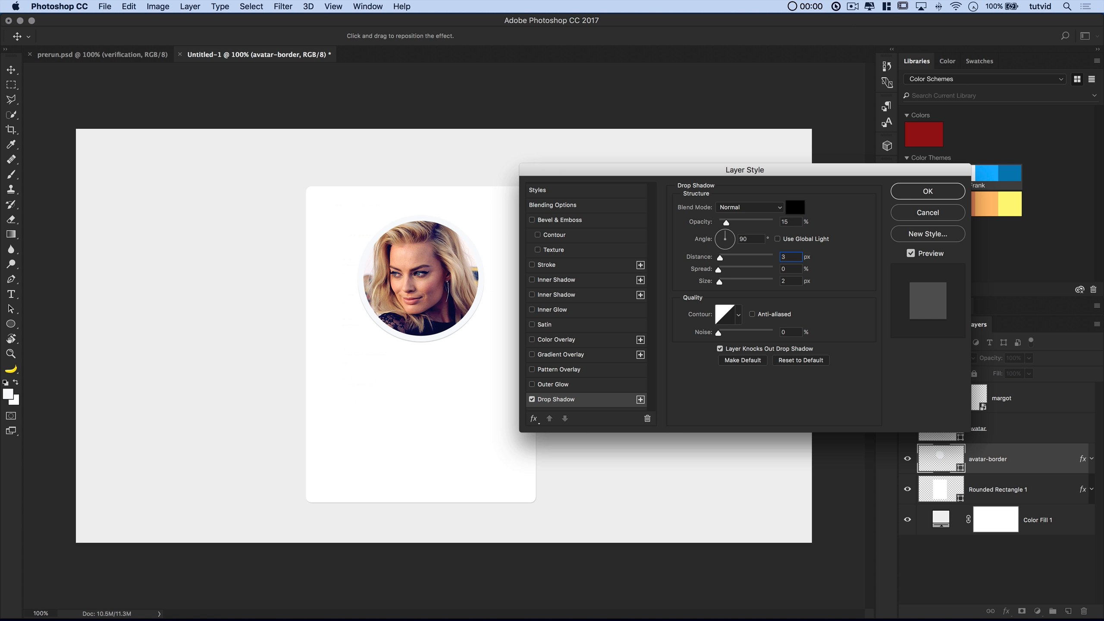
pyautogui.press('Tab')
pyautogui.press('Tab')
pyautogui.write('3')
pyautogui.press('Tab')
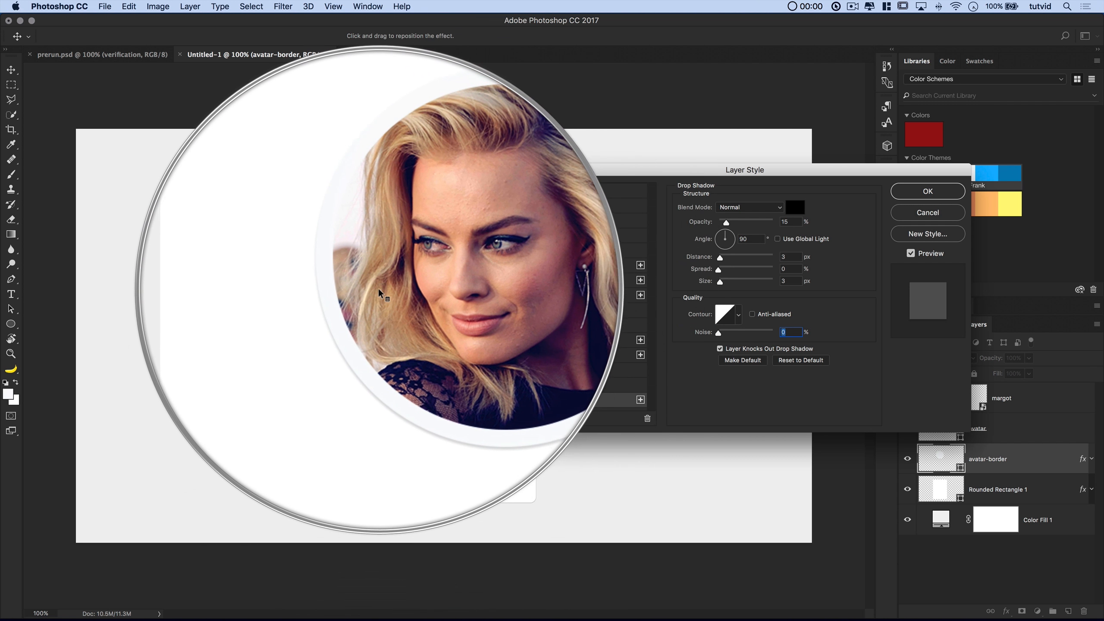
pyautogui.click(928, 197)
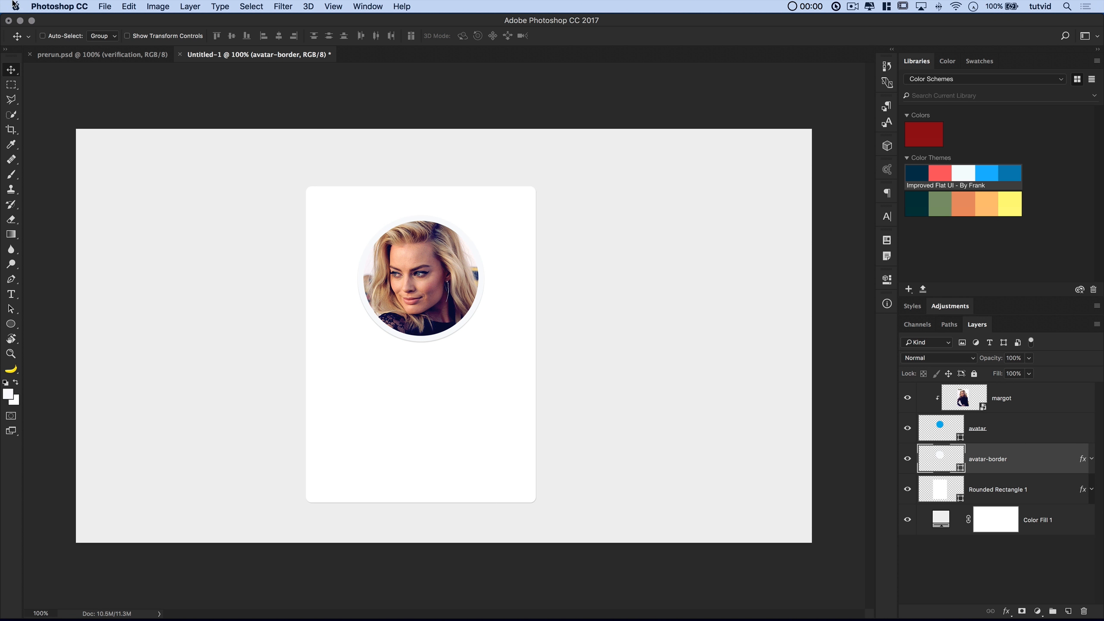
# Check the finished card design in prerun.psd, return to the working document and show the grid
pyautogui.click(136, 55)
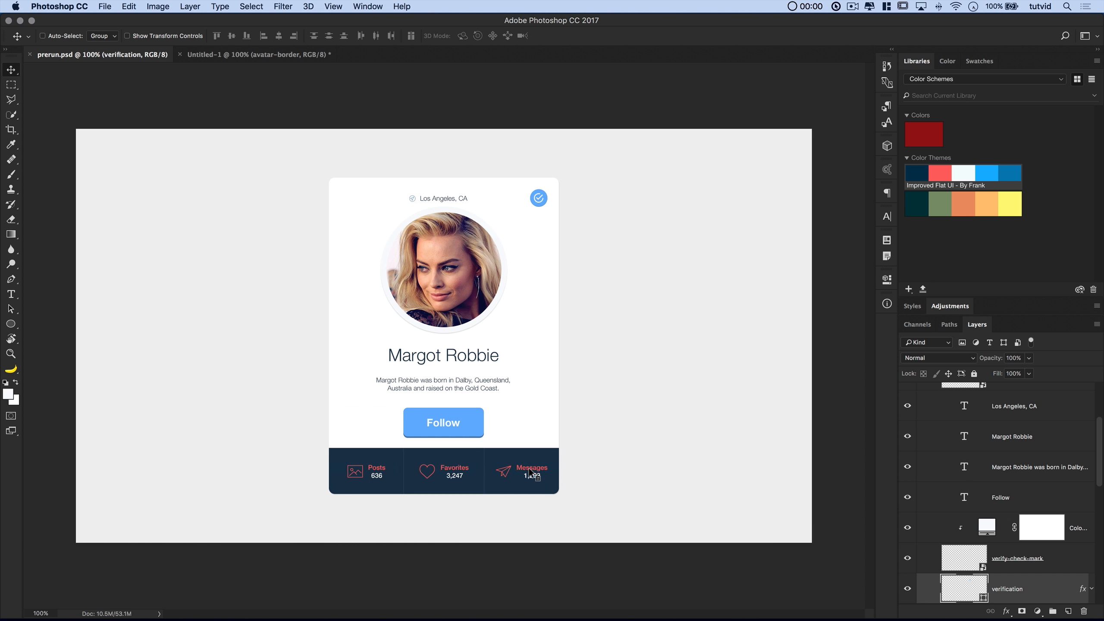
pyautogui.click(283, 58)
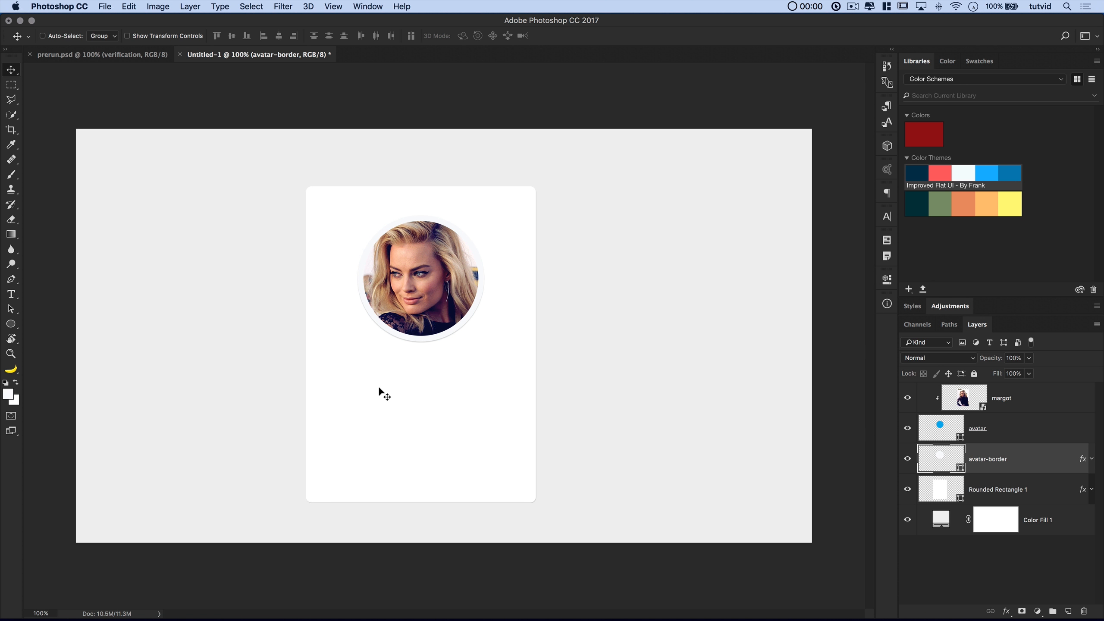
pyautogui.press('super+apostrophe')
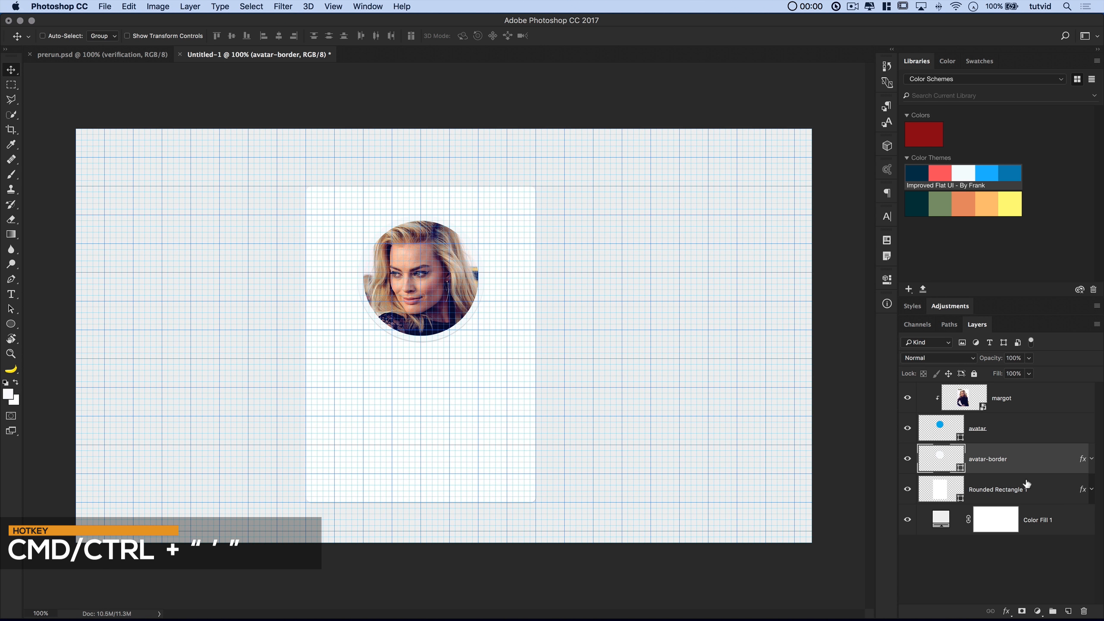
# Duplicate the white rounded rectangle card layer above all other layers and clear the copy's layer style
pyautogui.click(998, 484)
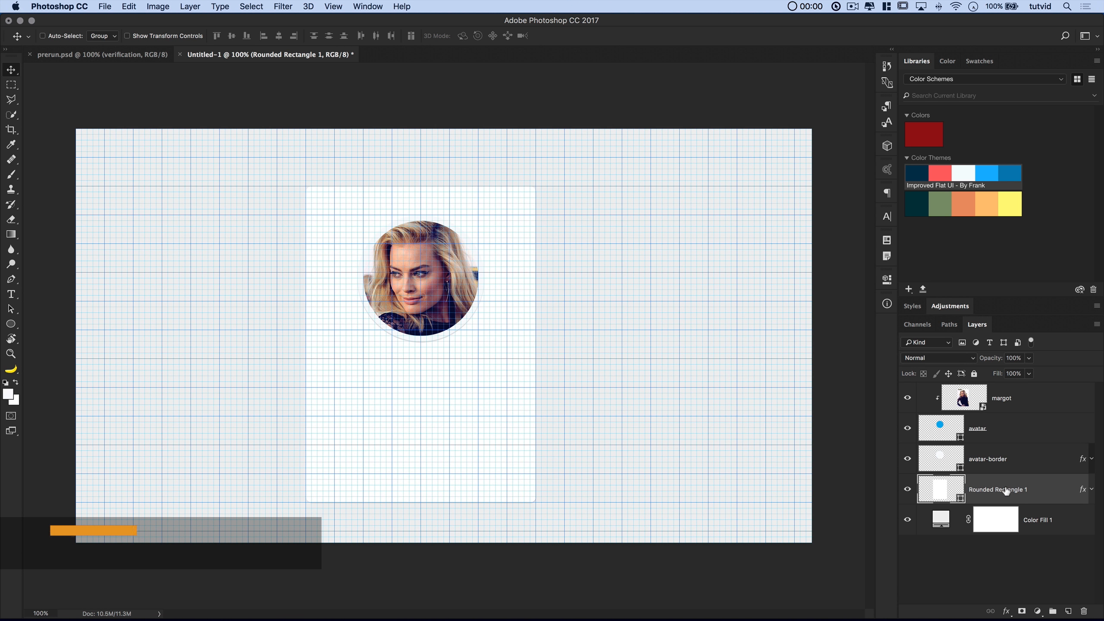
pyautogui.moveTo(1007, 492); pyautogui.dragTo(1019, 393)
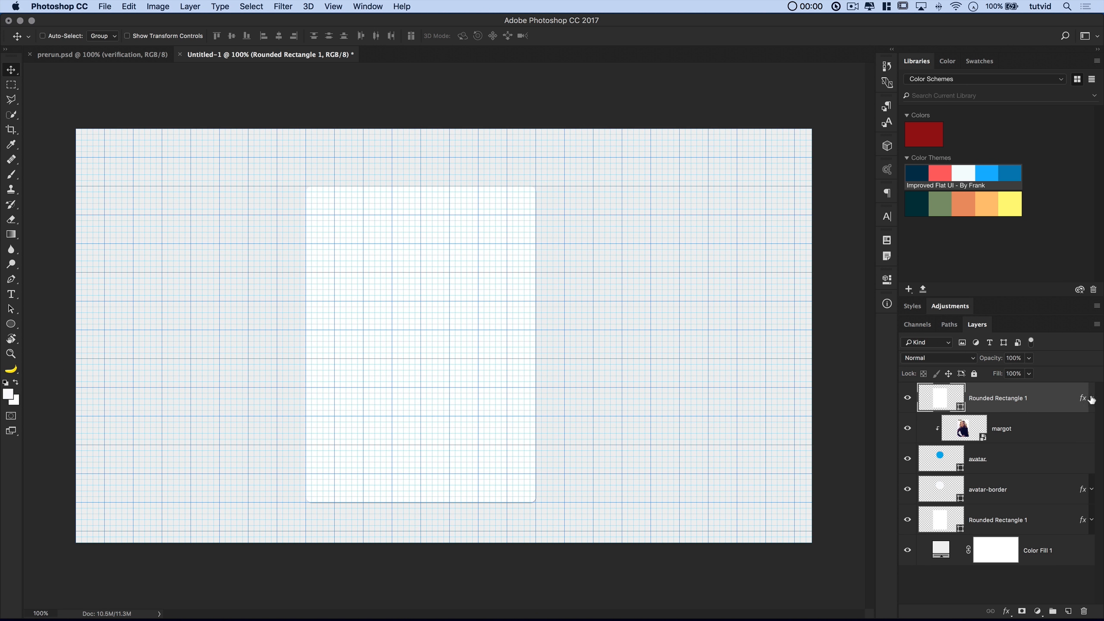
pyautogui.rightClick(1044, 399)
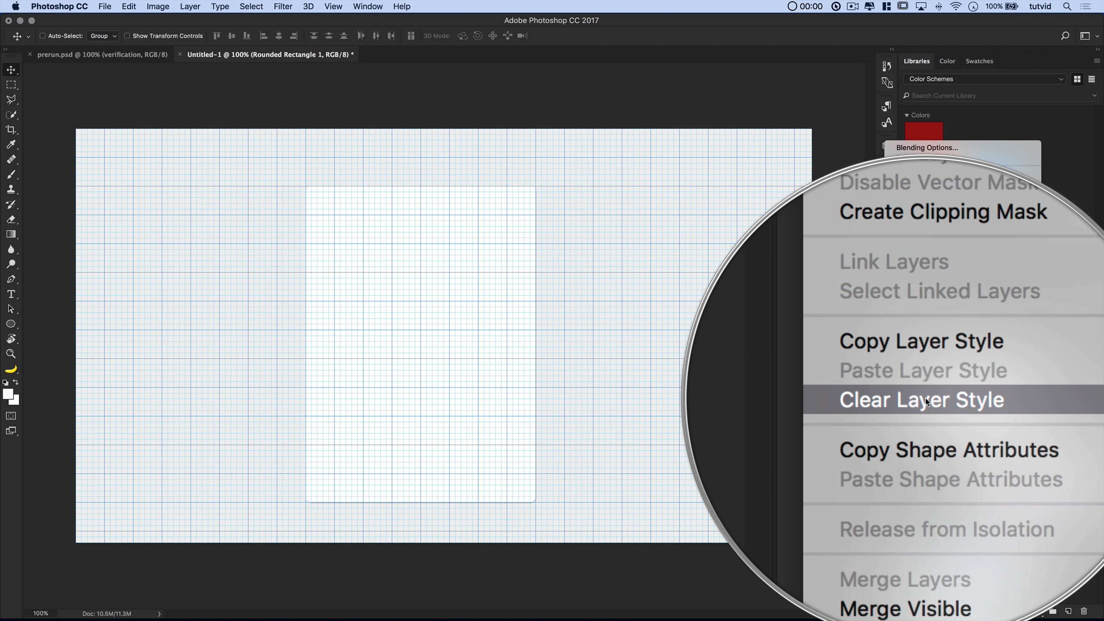
pyautogui.click(927, 399)
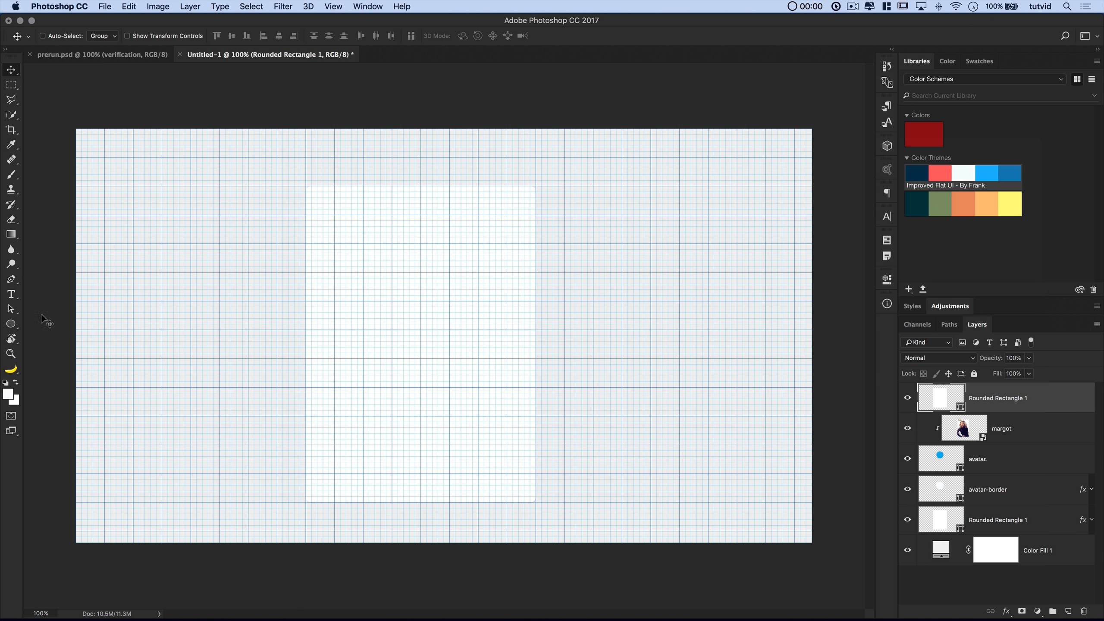
# Subtract a 980 × 980 px rectangle from the duplicated card shape, leaving only a 160 px high strip at the card's bottom
pyautogui.click(10, 324)
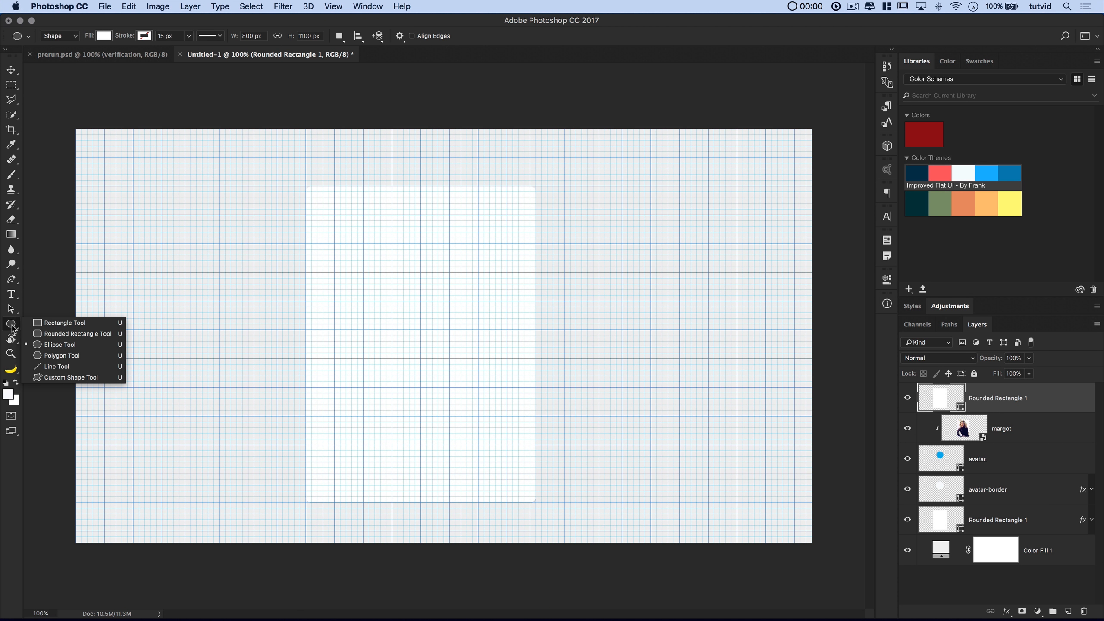
pyautogui.click(57, 325)
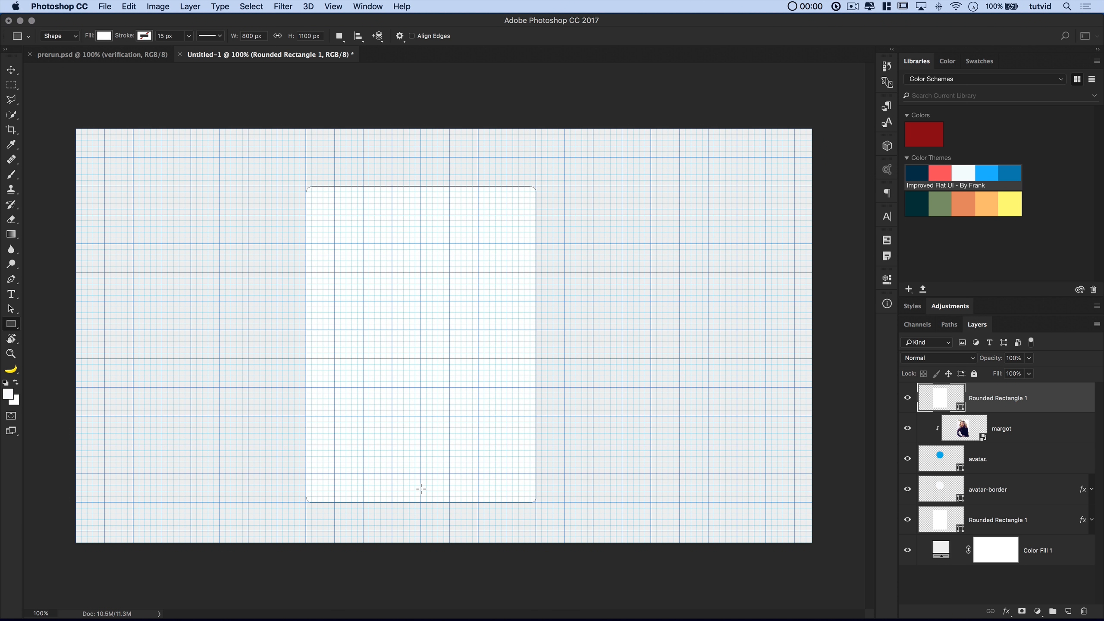
pyautogui.press('super+equal')
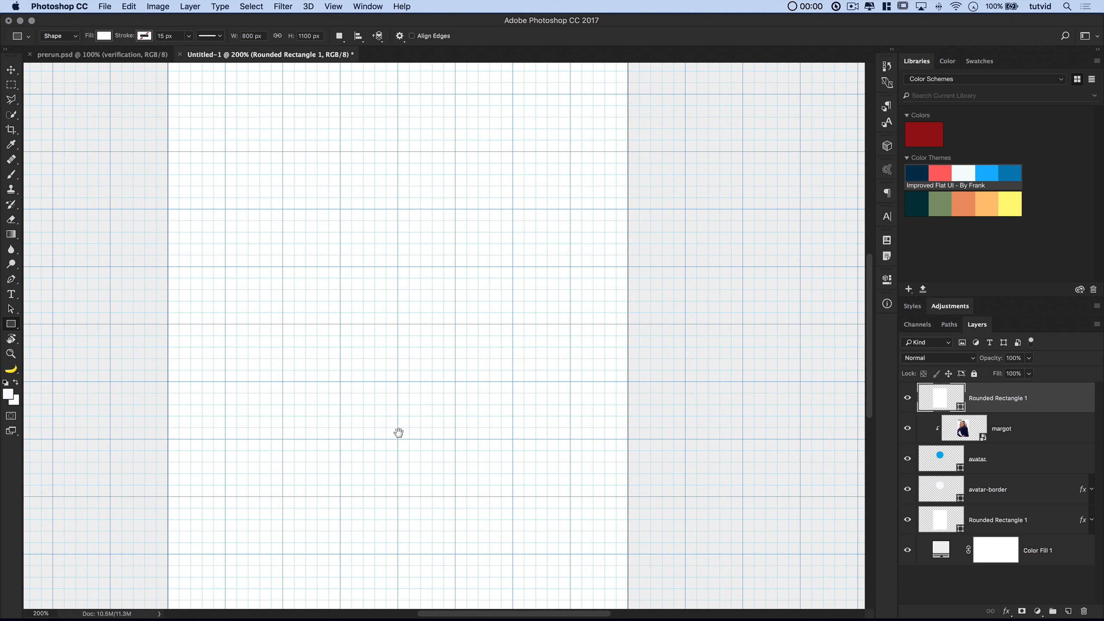
pyautogui.scroll(-5, 397, 431)
pyautogui.hscroll(-1, 397, 431)
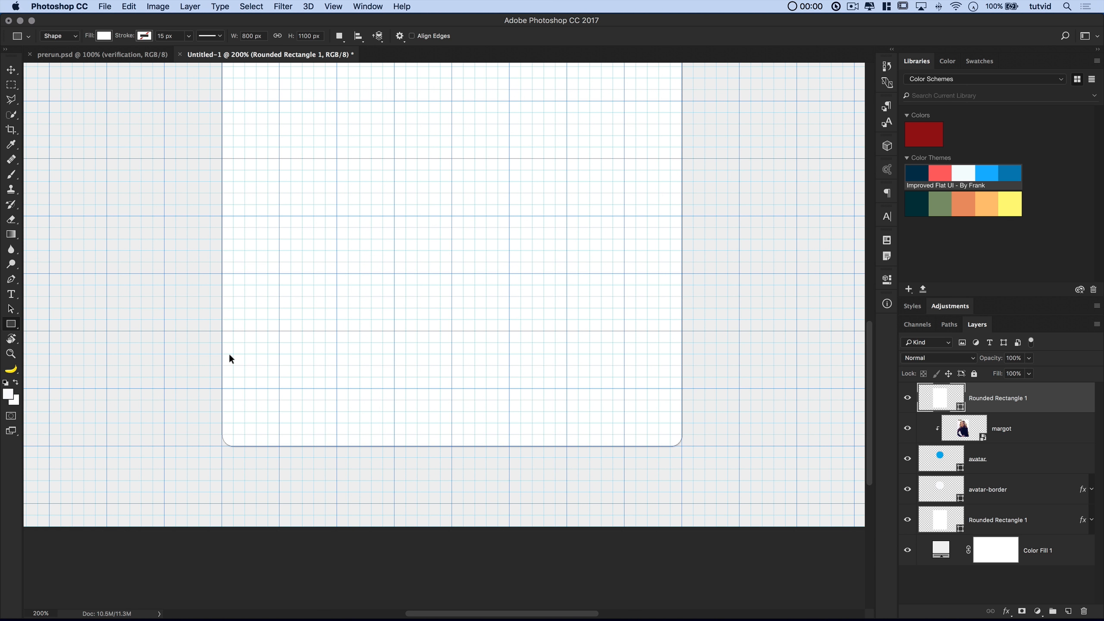
pyautogui.press('super+1')
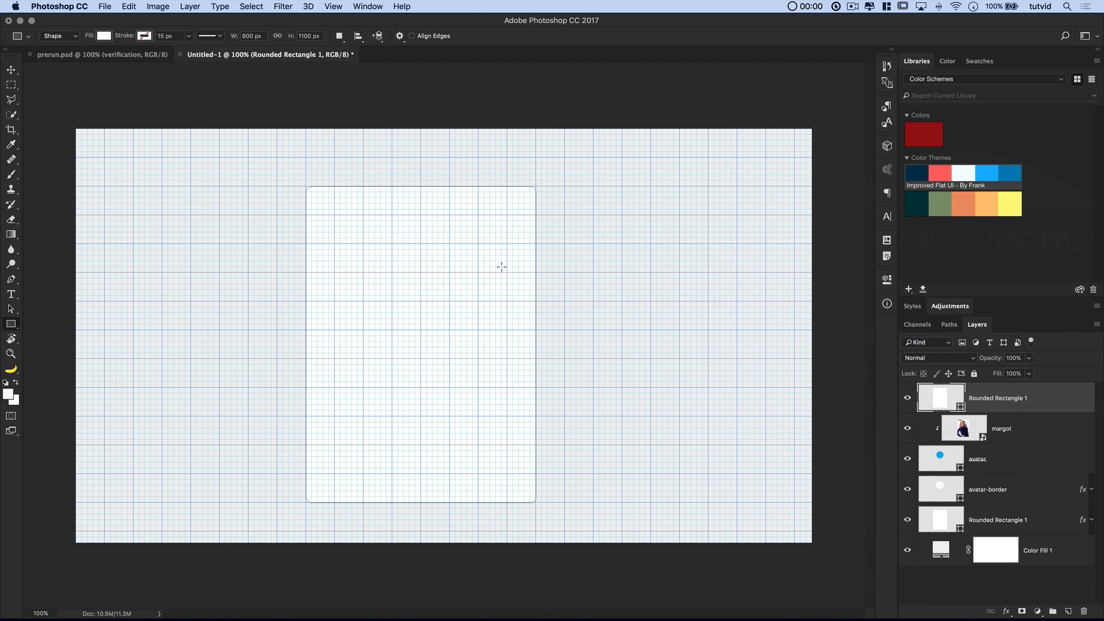
pyautogui.moveTo(298, 179); pyautogui.dragTo(567, 458)
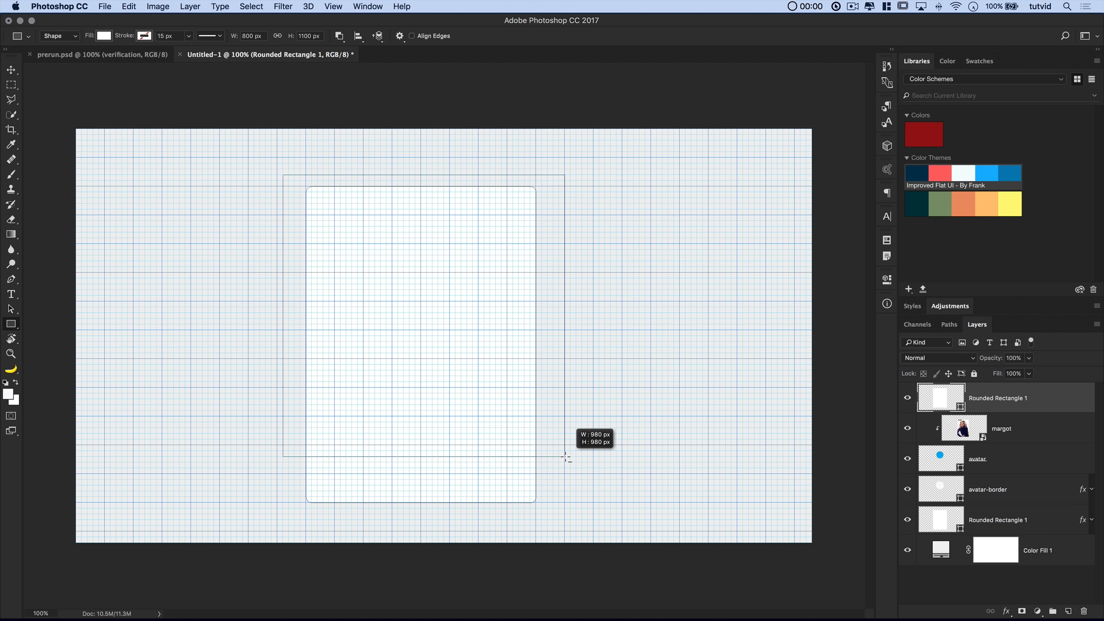
pyautogui.moveTo(566, 458); pyautogui.dragTo(565, 456)
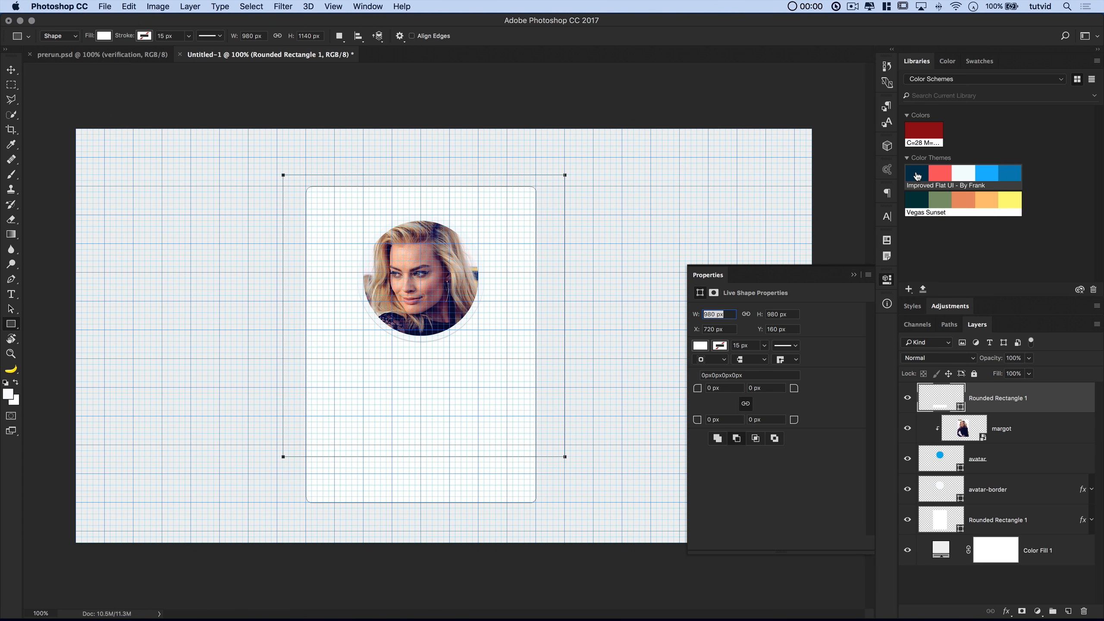
# Fill the bottom strip with navy #1E354C from the Improved Flat UI theme and merge its shape components into a regular path
pyautogui.moveTo(921, 174)
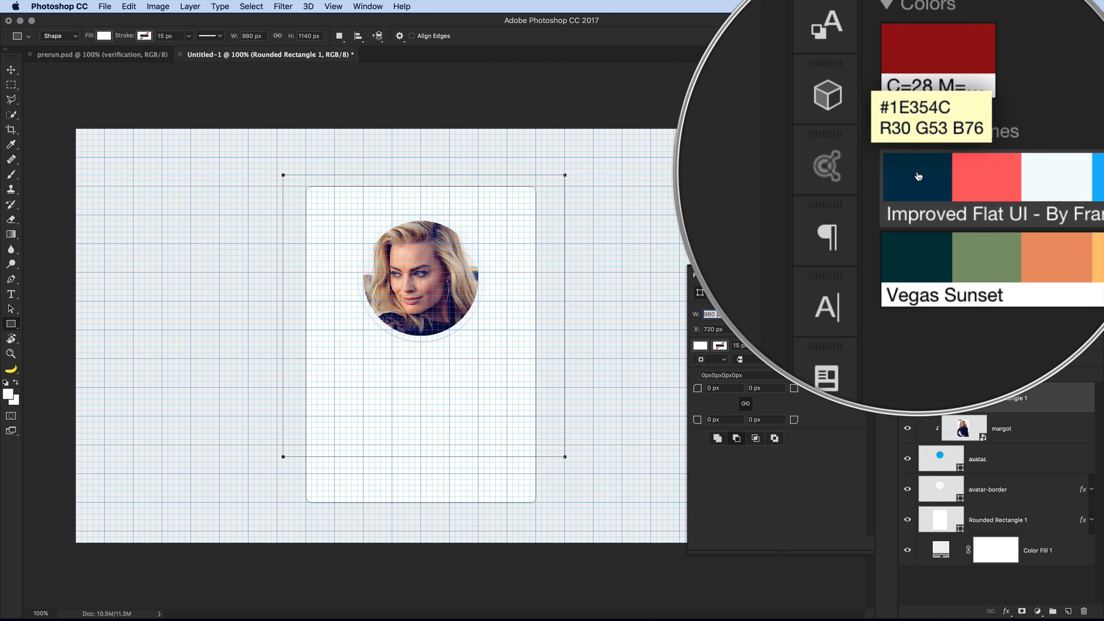
pyautogui.click(920, 173)
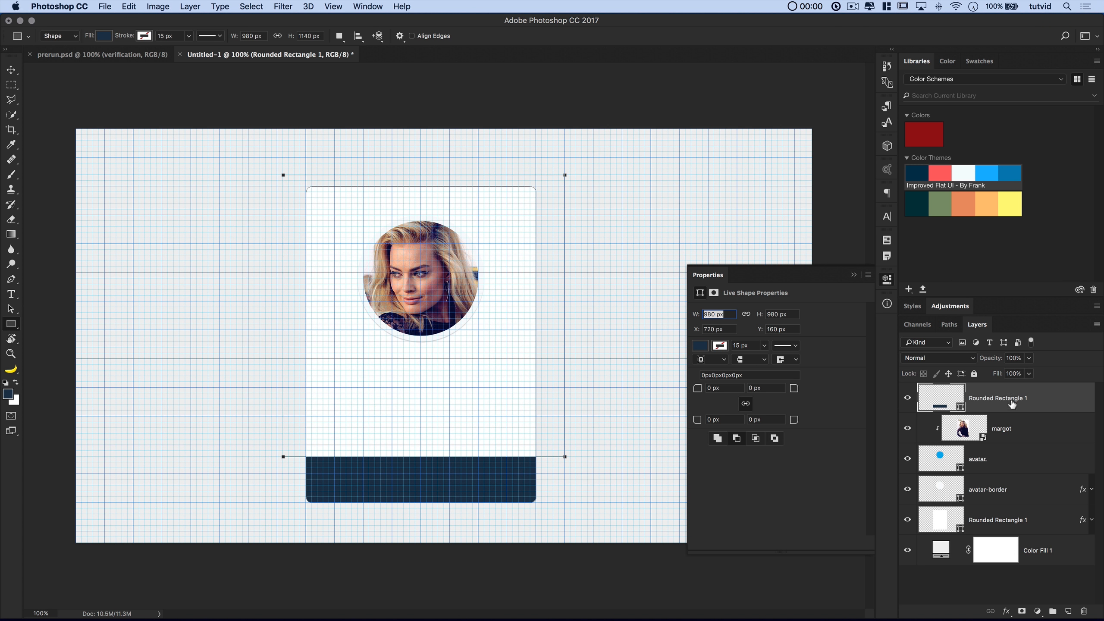
pyautogui.click(12, 310)
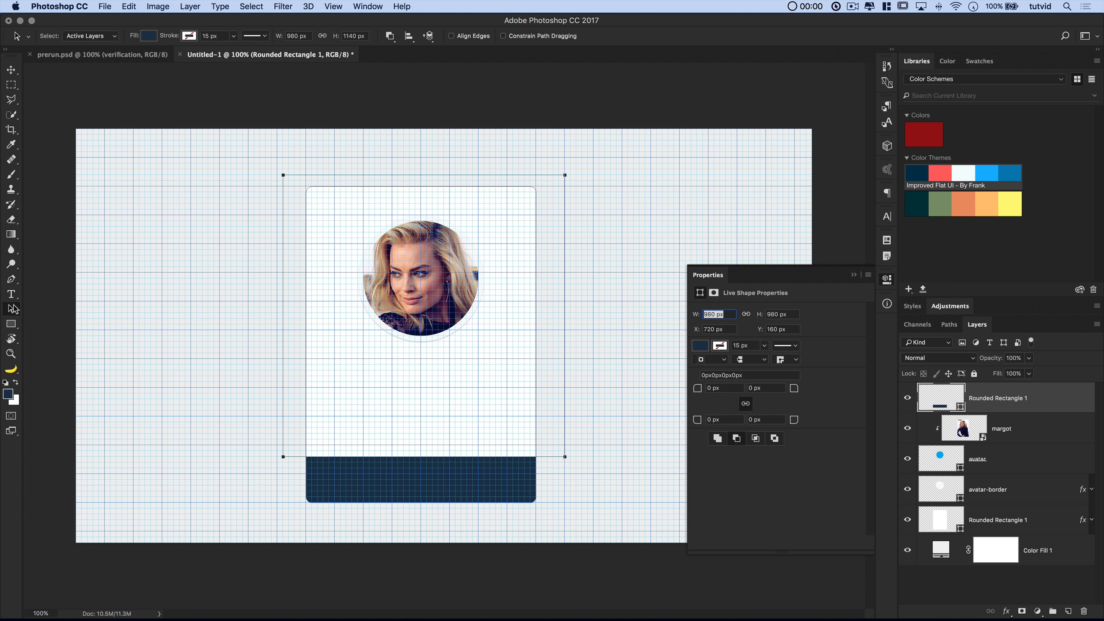
pyautogui.moveTo(227, 162); pyautogui.dragTo(638, 528)
pyautogui.click(390, 37)
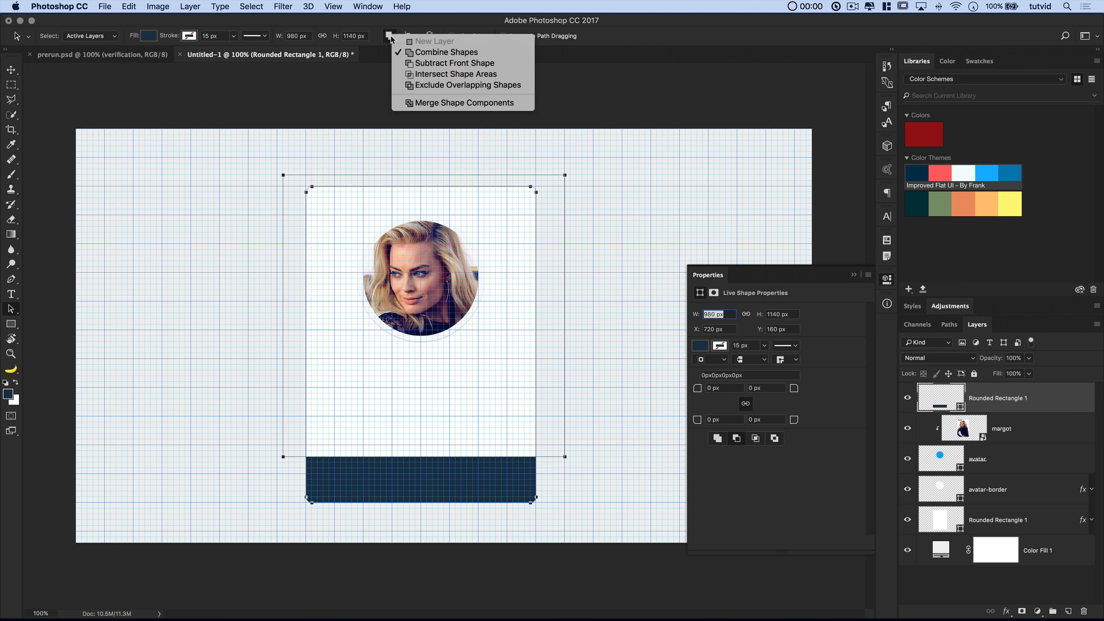
pyautogui.click(436, 104)
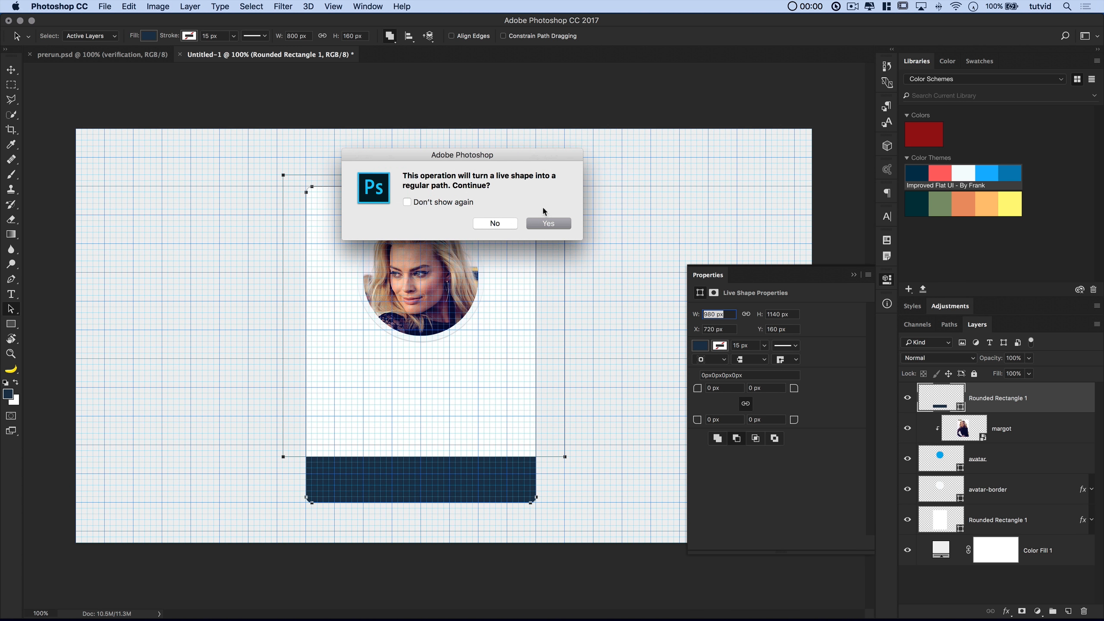
pyautogui.click(549, 224)
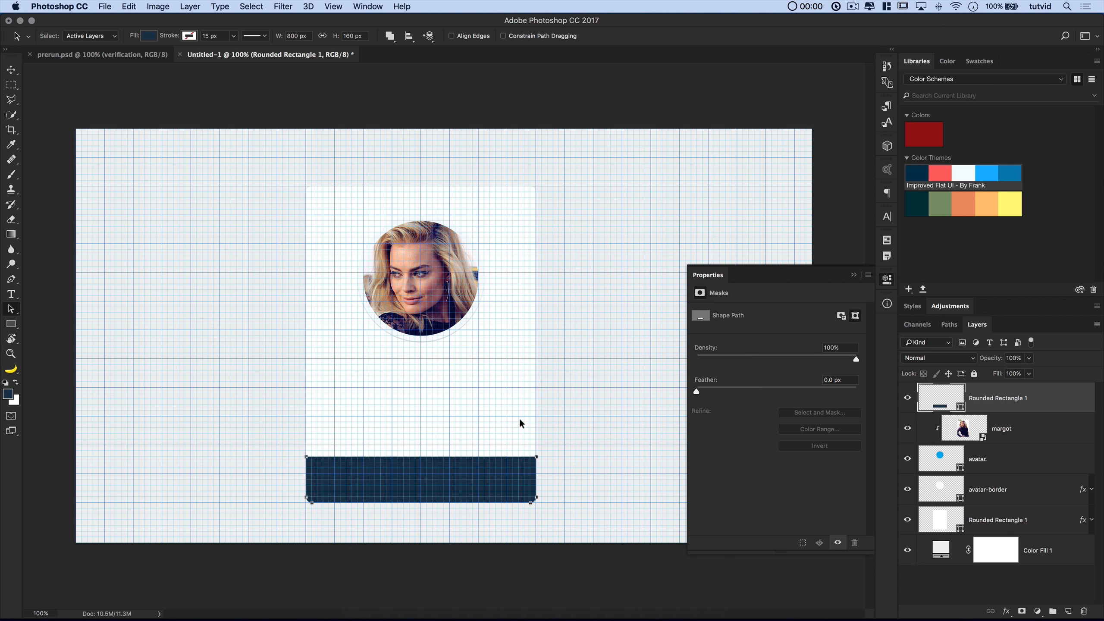
pyautogui.click(854, 275)
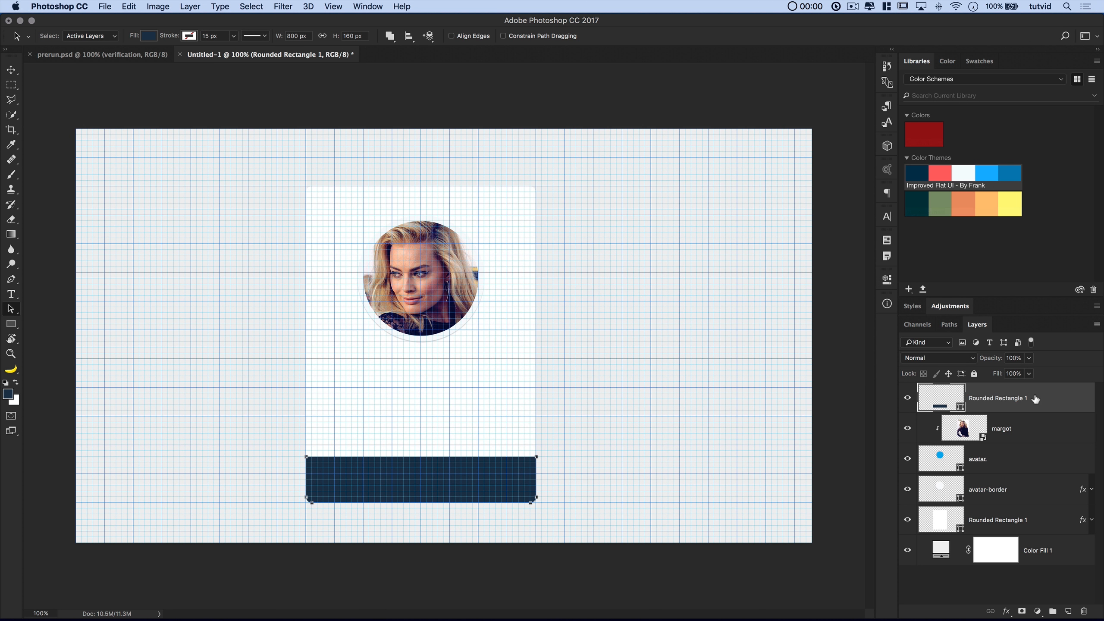
# Rename the navy strip's layer as "button bar"
pyautogui.doubleClick(1003, 400)
pyautogui.write('buton bar')
pyautogui.press('Return')
pyautogui.doubleClick(977, 399)
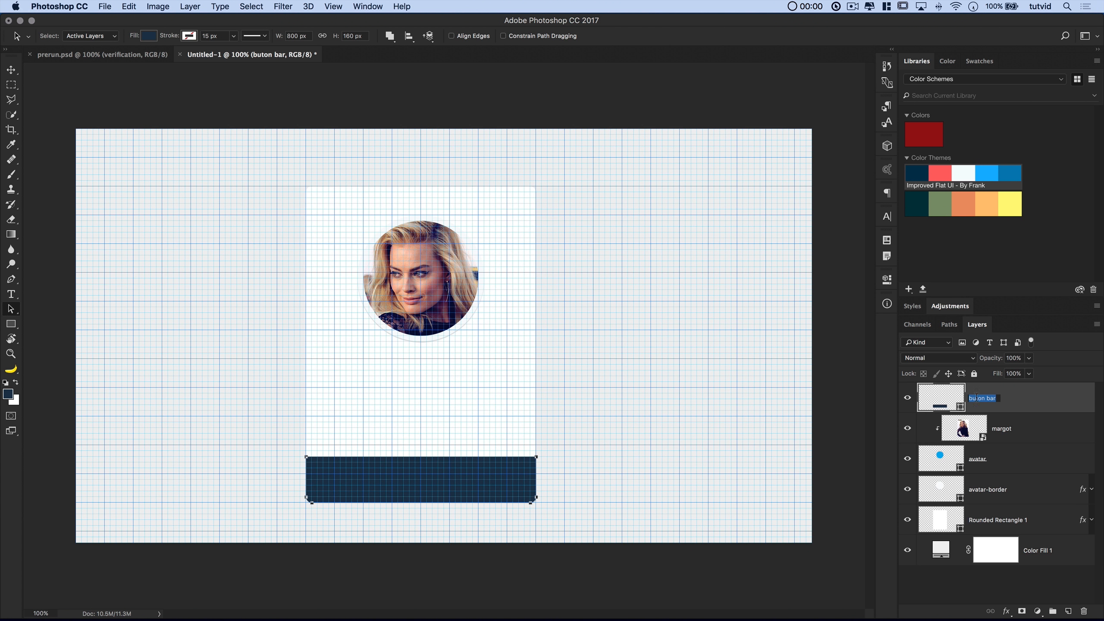
pyautogui.click(976, 399)
pyautogui.press('Return')
# Draw a 2 px wide, 160 px high vertical line about a third across the button bar and fill it with the theme's darker blue
pyautogui.press('z')
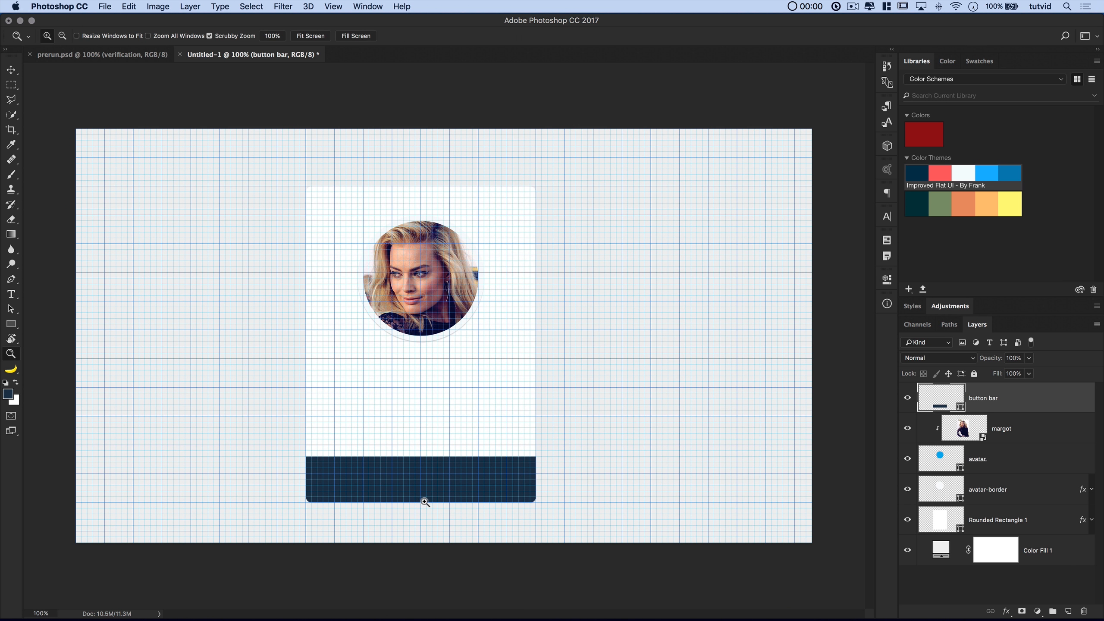
pyautogui.click(422, 501)
pyautogui.click(424, 500)
pyautogui.moveTo(431, 444); pyautogui.dragTo(475, 377)
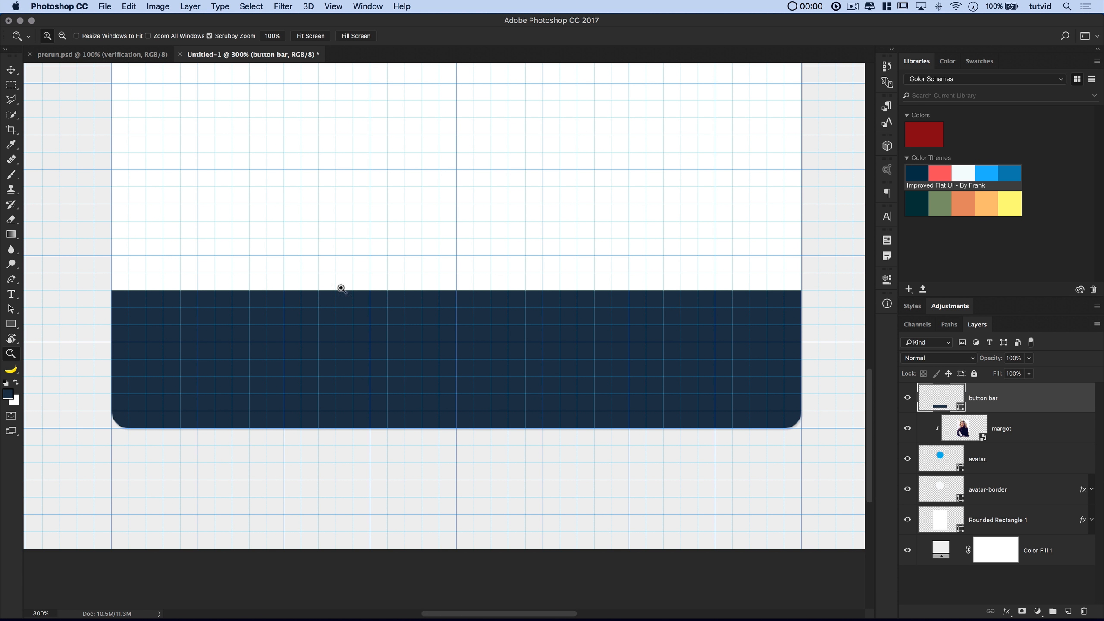
pyautogui.click(13, 326)
pyautogui.rightClick(15, 328)
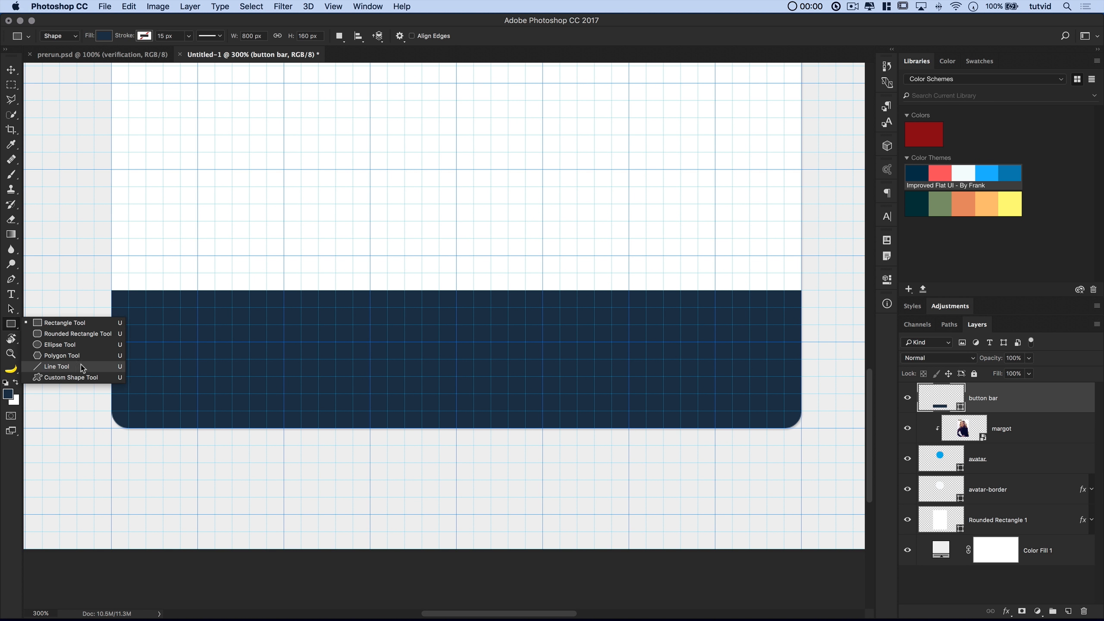
pyautogui.click(78, 364)
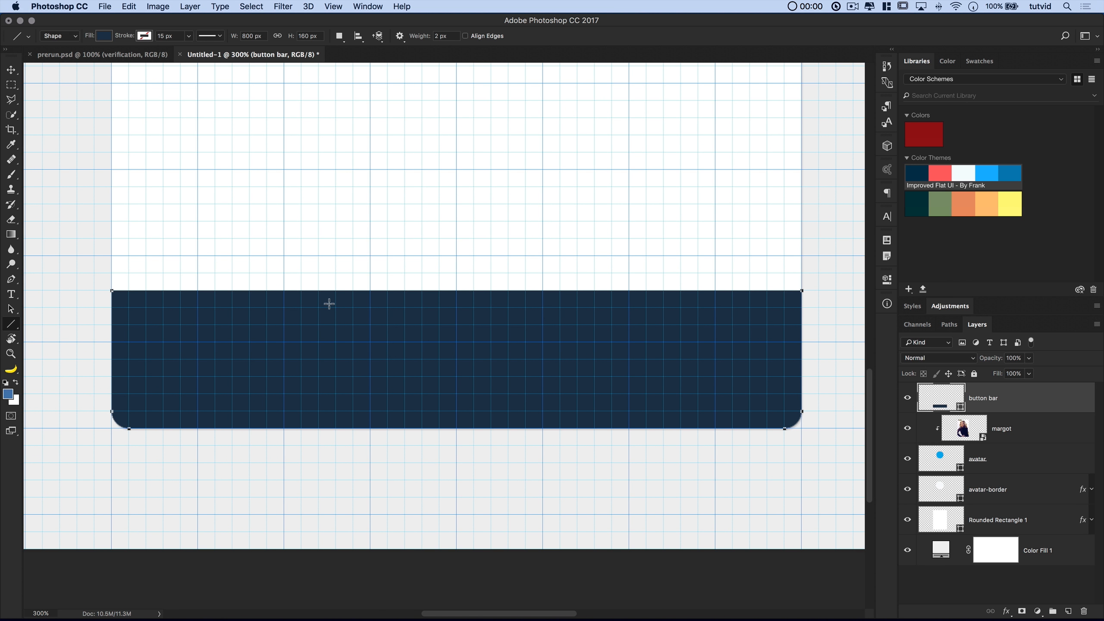
pyautogui.moveTo(336, 290); pyautogui.dragTo(324, 423)
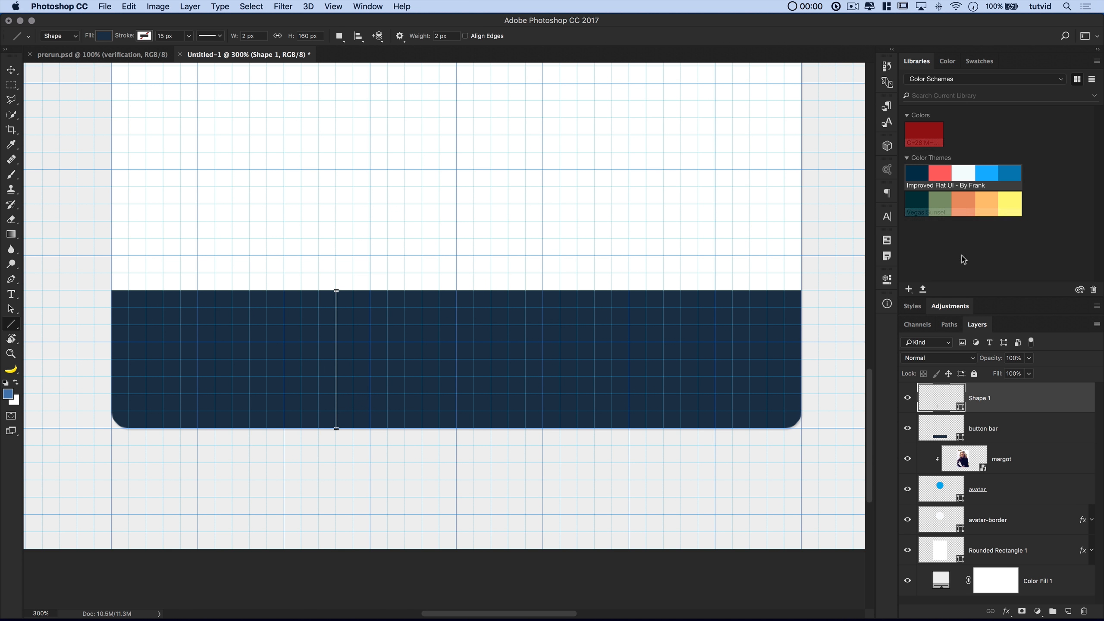
pyautogui.click(1009, 178)
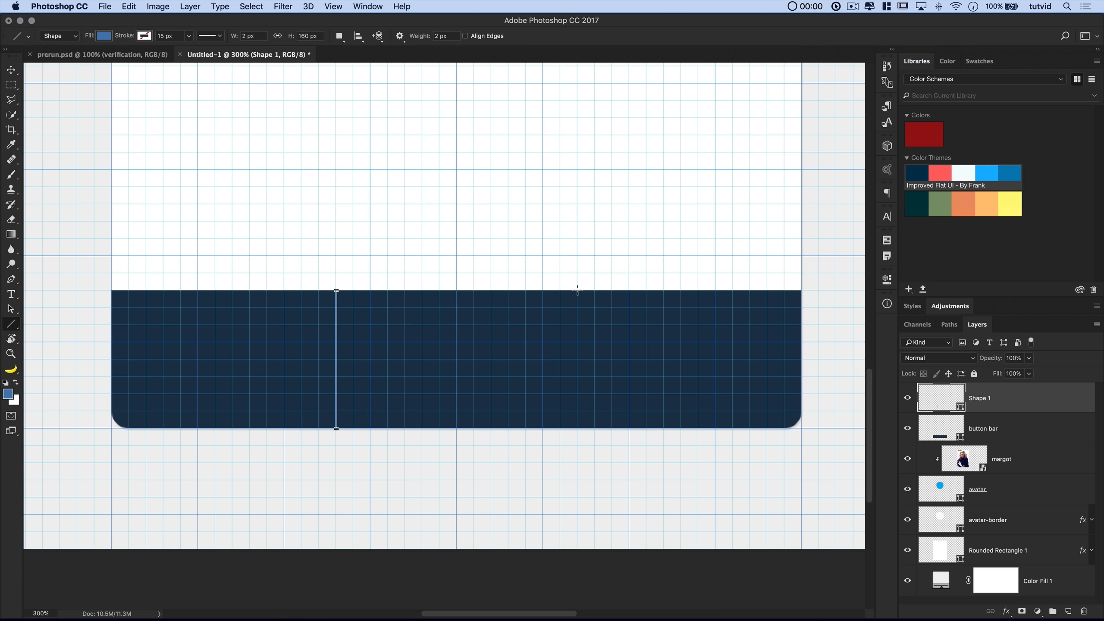
# Draw a matching 2 px vertical line about two thirds across the button bar and hide the grid
pyautogui.moveTo(577, 291); pyautogui.dragTo(577, 430)
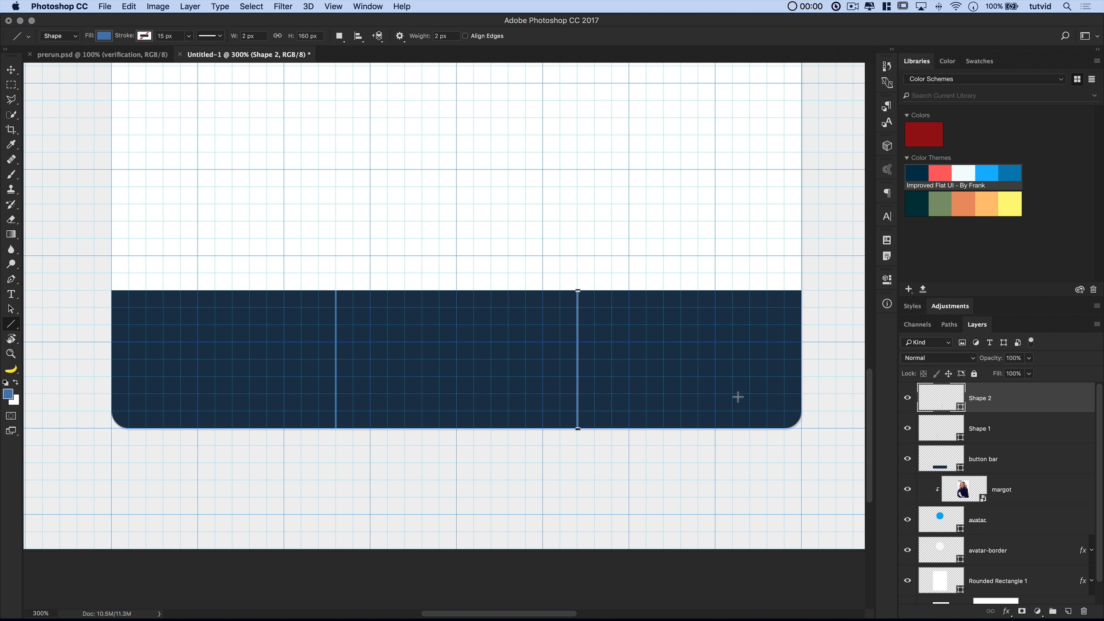
pyautogui.press('super+apostrophe')
pyautogui.press('v')
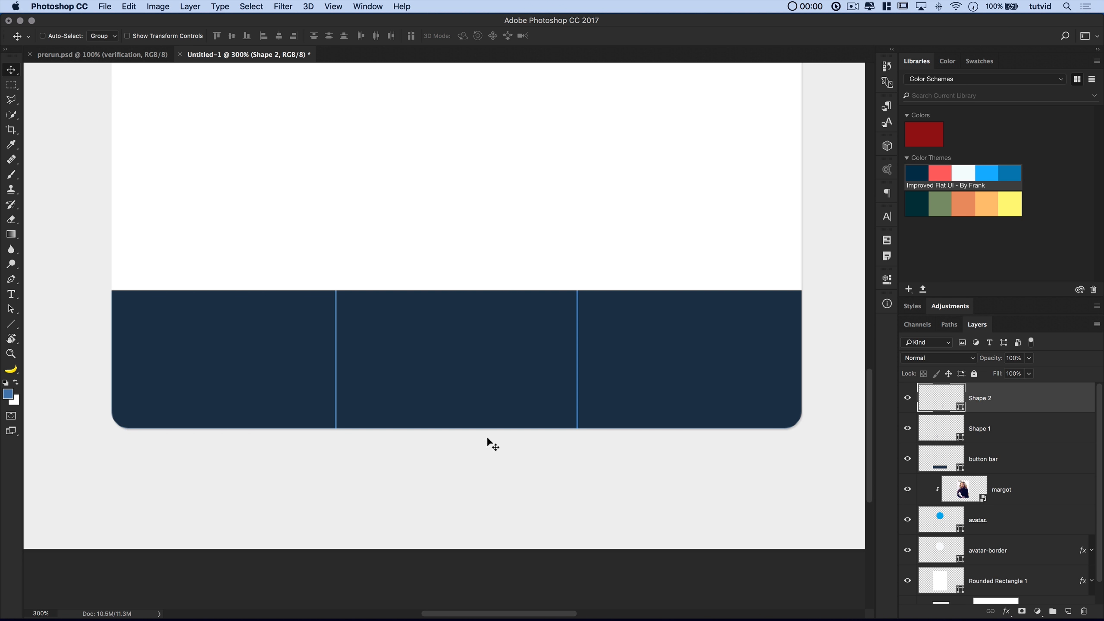
# Set the layer opacity of both vertical divider lines on the button bar to 20%
pyautogui.press('super+minus')
pyautogui.press('super+minus')
pyautogui.press('super+minus')
pyautogui.press('super+minus')
pyautogui.press('super+minus')
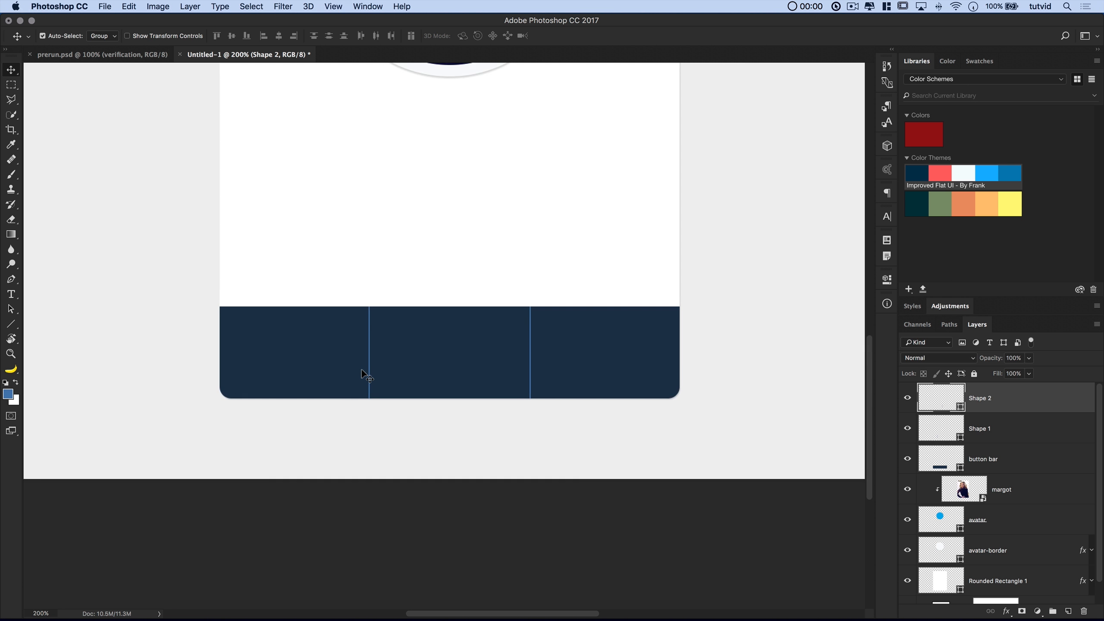
pyautogui.press('super+equal')
pyautogui.press('super+equal')
pyautogui.press('super+equal')
pyautogui.press('super+equal')
pyautogui.press('super+equal')
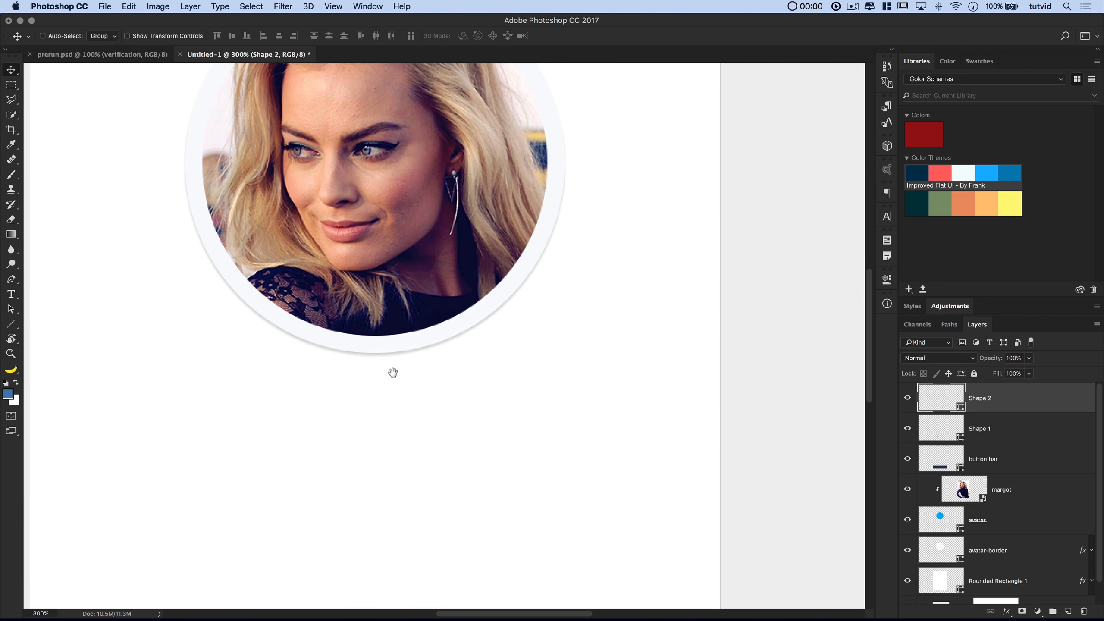
pyautogui.moveTo(483, 273); pyautogui.dragTo(504, 140)
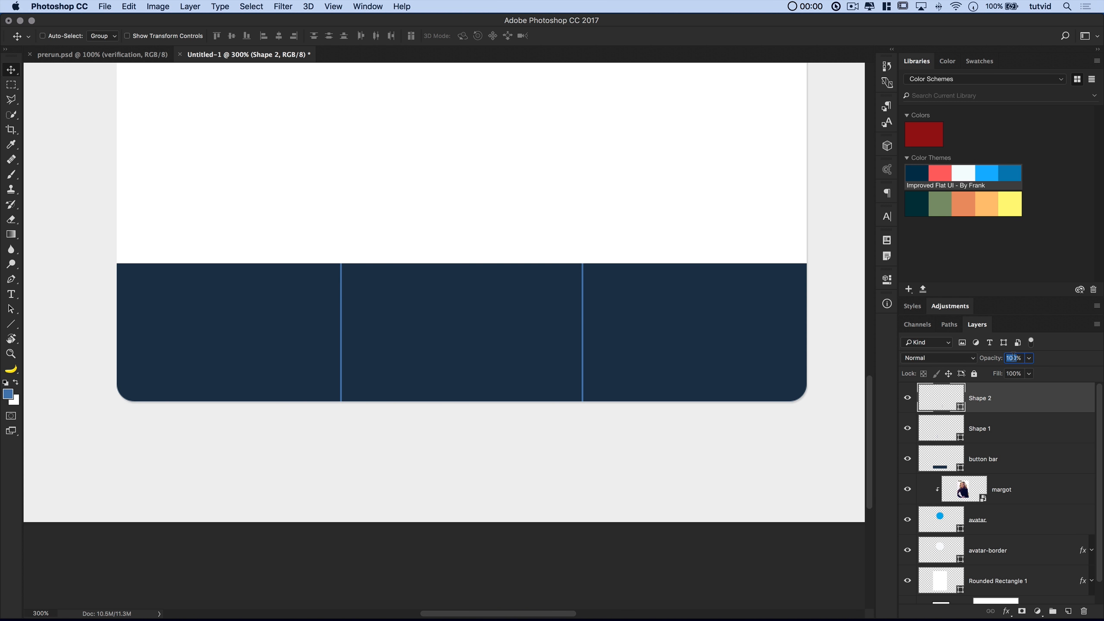
pyautogui.press('Tab')
pyautogui.click(1000, 417)
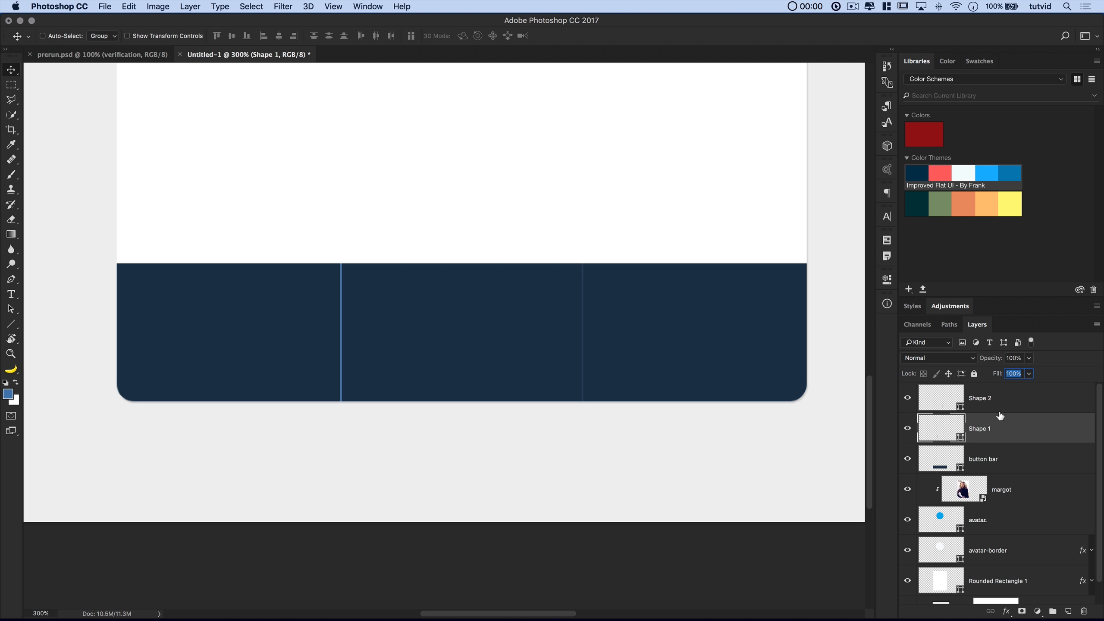
pyautogui.press('2')
pyautogui.click(1016, 395)
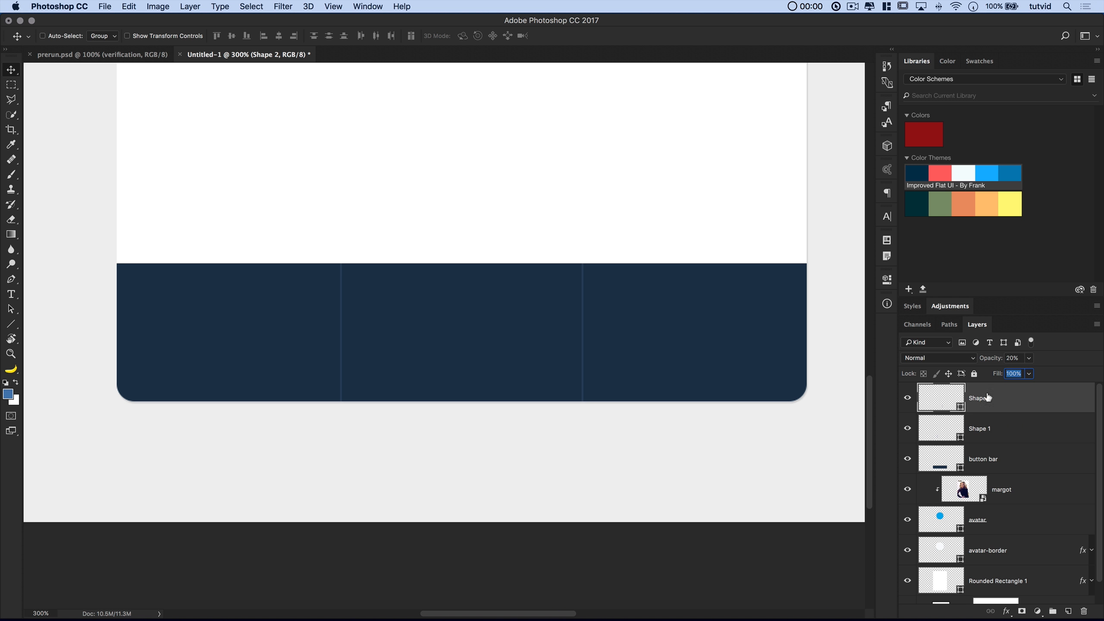
# Rename both divider line layers, Shape 1 and Shape 2, as "vertlines"
pyautogui.doubleClick(978, 428)
pyautogui.write('vert')
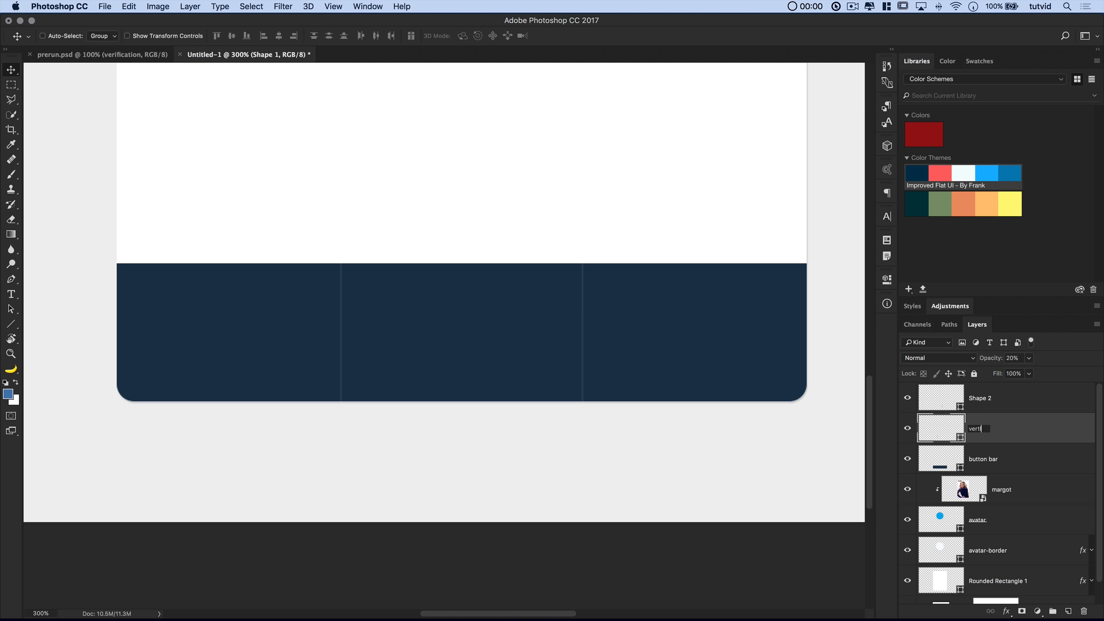
pyautogui.write('lines')
pyautogui.press('Return')
pyautogui.doubleClick(981, 398)
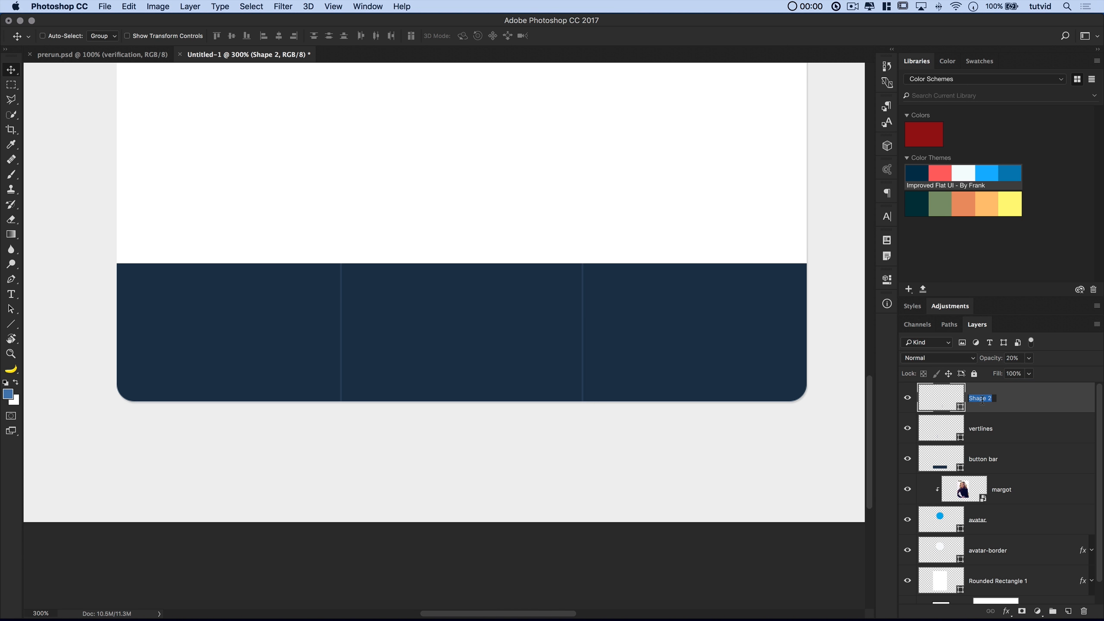
pyautogui.write('vertlines')
pyautogui.press('Return')
pyautogui.press('super+1')
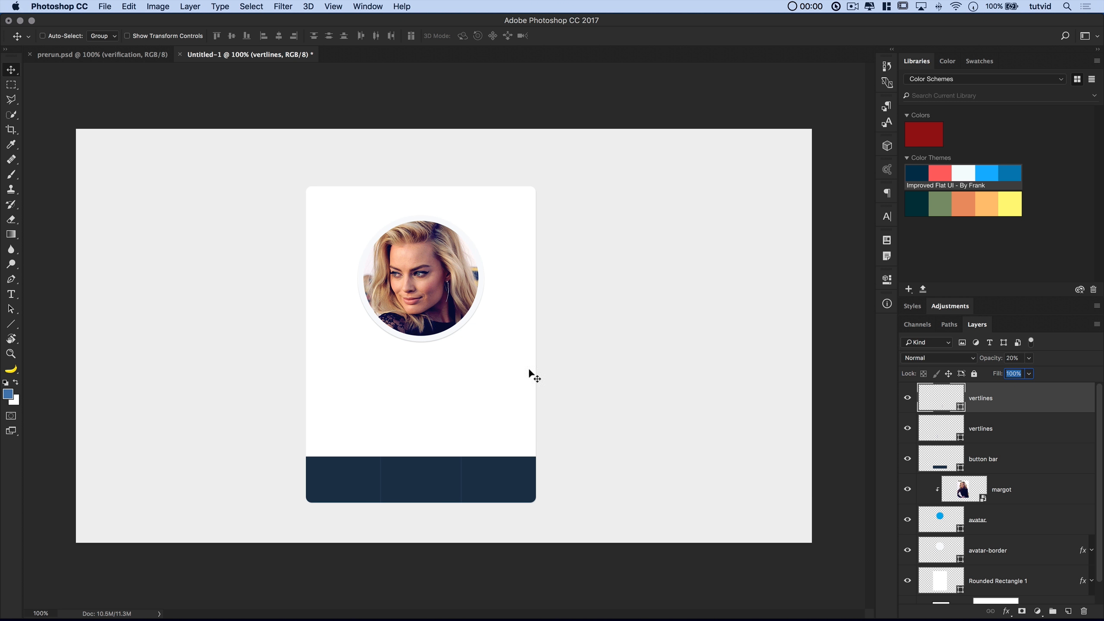
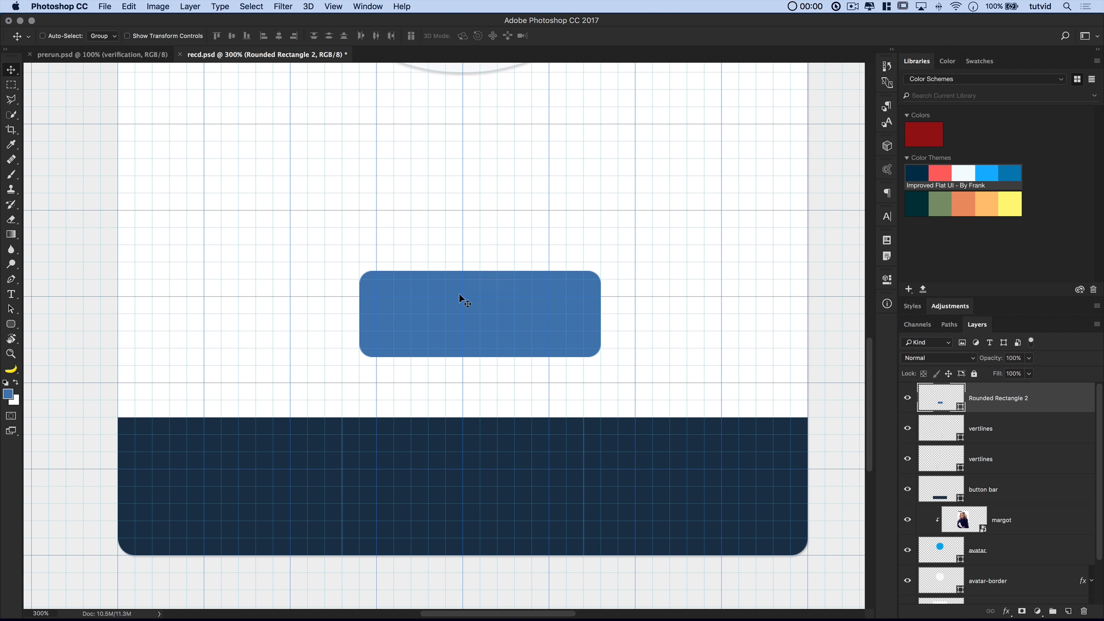
# Center the blue rounded rectangle on the card between the two divider lines, just above the button bar, and hide the grid
pyautogui.moveTo(460, 296); pyautogui.dragTo(443, 296)
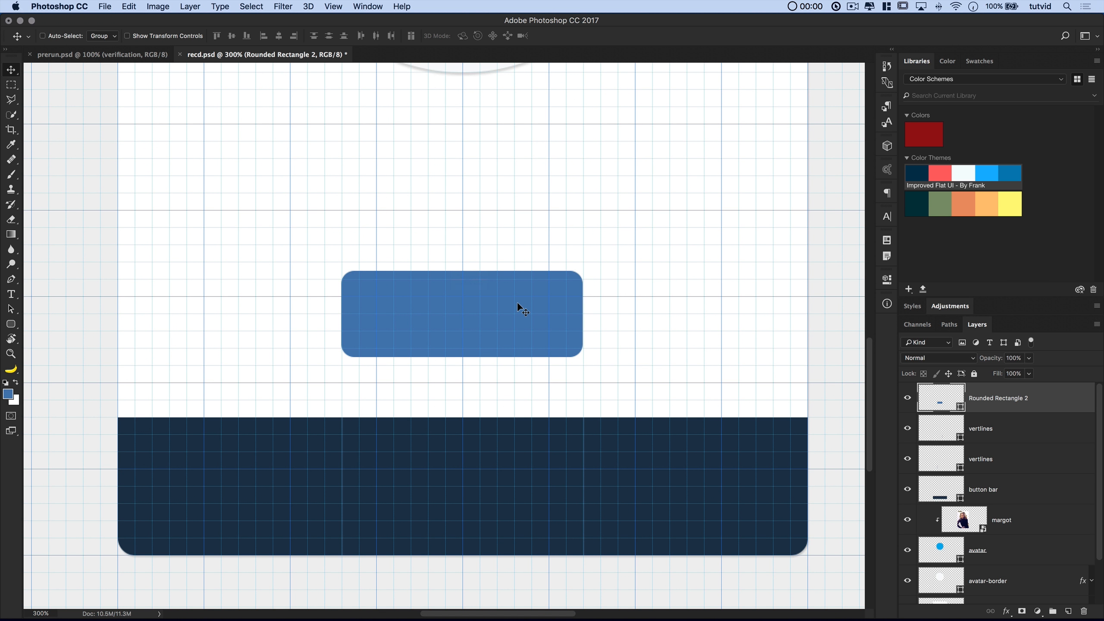
pyautogui.press('Right')
pyautogui.moveTo(477, 323); pyautogui.dragTo(479, 349)
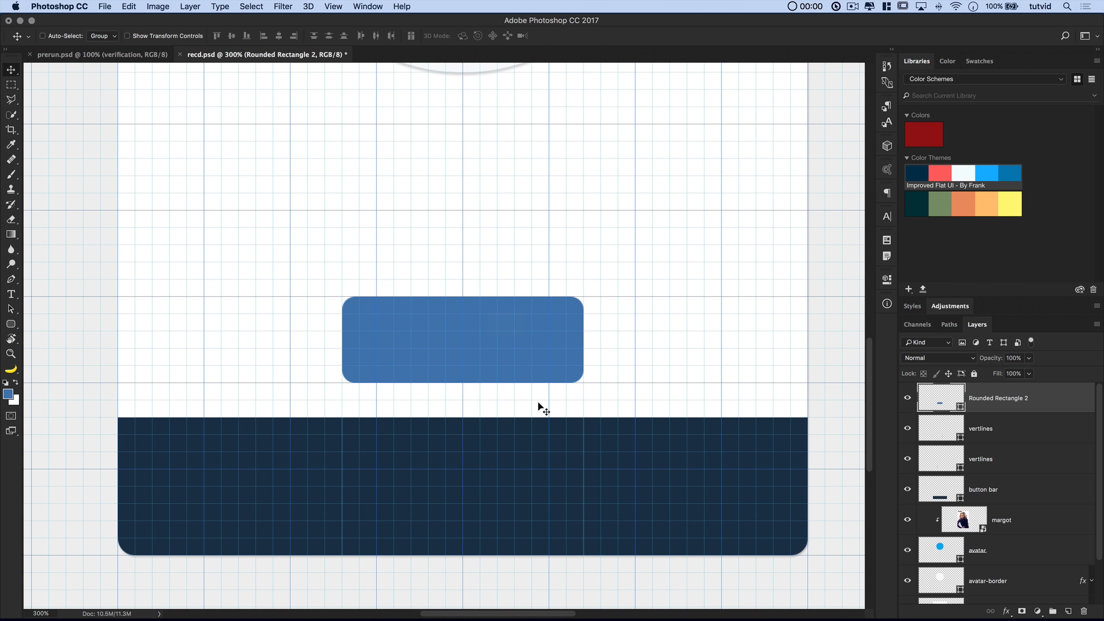
pyautogui.press('super+1')
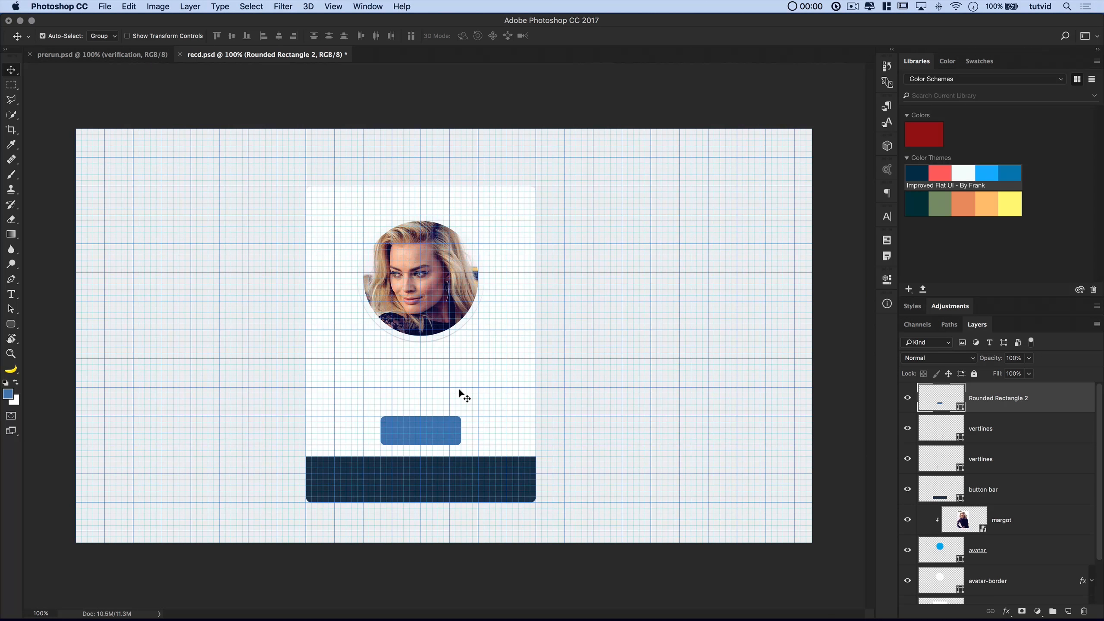
pyautogui.press('super+apostrophe')
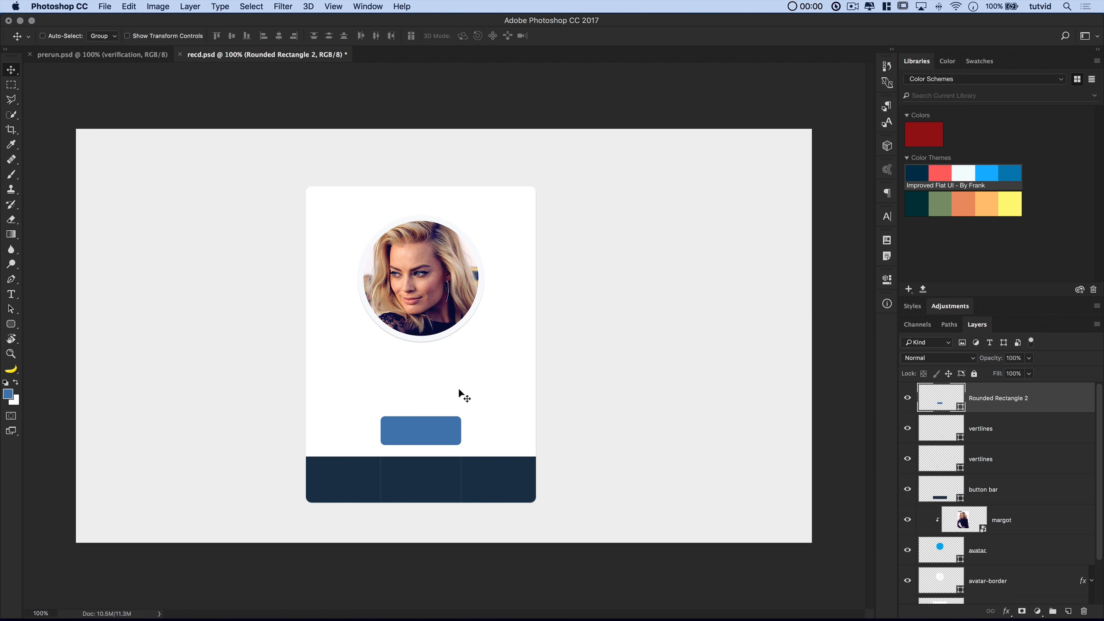
# Show the grid again and rename the blue rounded rectangle's layer as "follow"
pyautogui.press('super+apostrophe')
pyautogui.press('z')
pyautogui.click(436, 428)
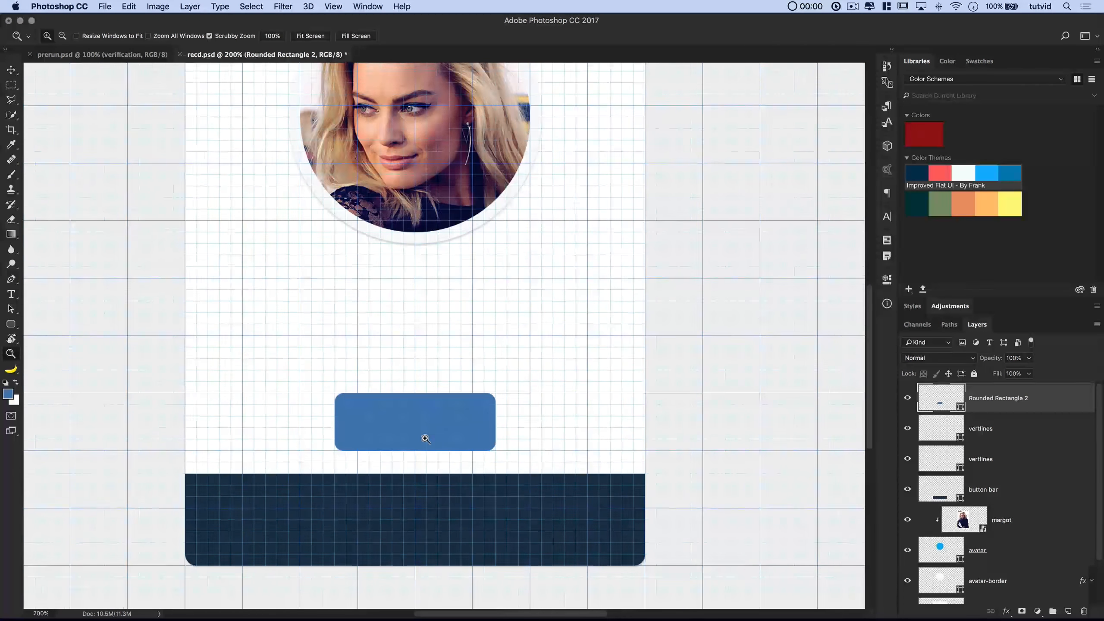
pyautogui.click(424, 425)
pyautogui.click(424, 425)
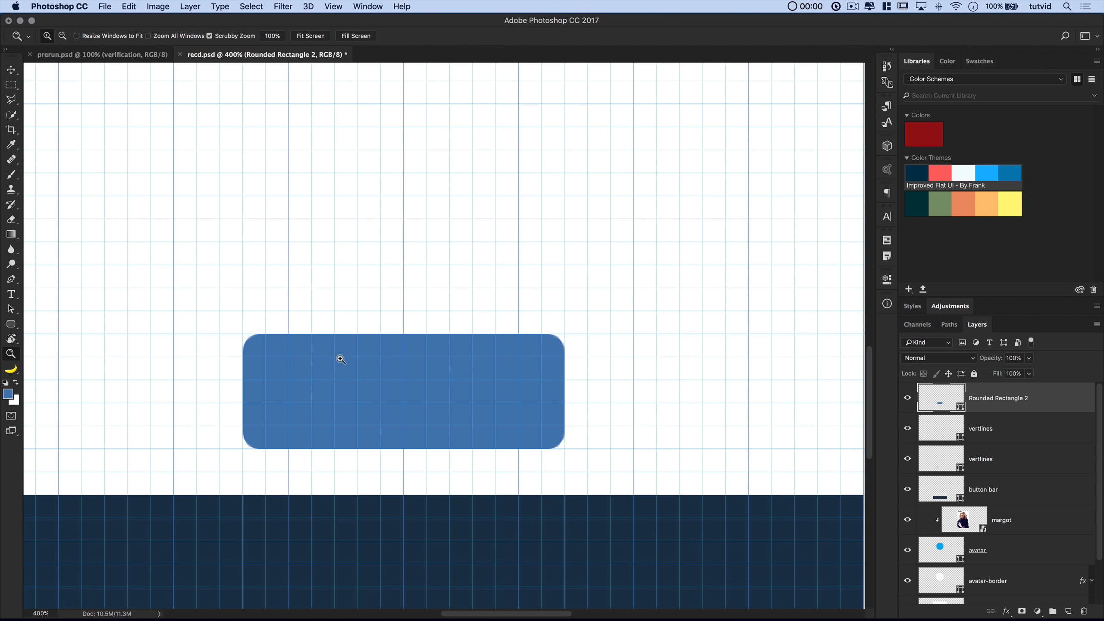
pyautogui.doubleClick(997, 399)
pyautogui.write('follow')
pyautogui.press('Return')
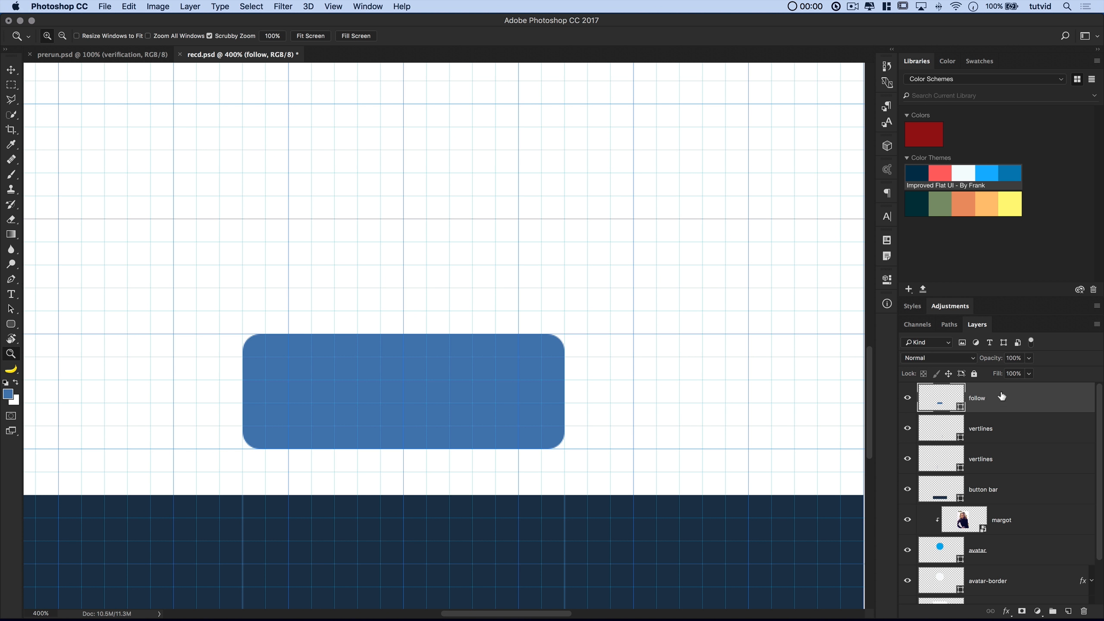
# Add a drop shadow to the follow button with 100% opacity and the color #477db3
pyautogui.click(201, 6)
pyautogui.moveTo(209, 121)
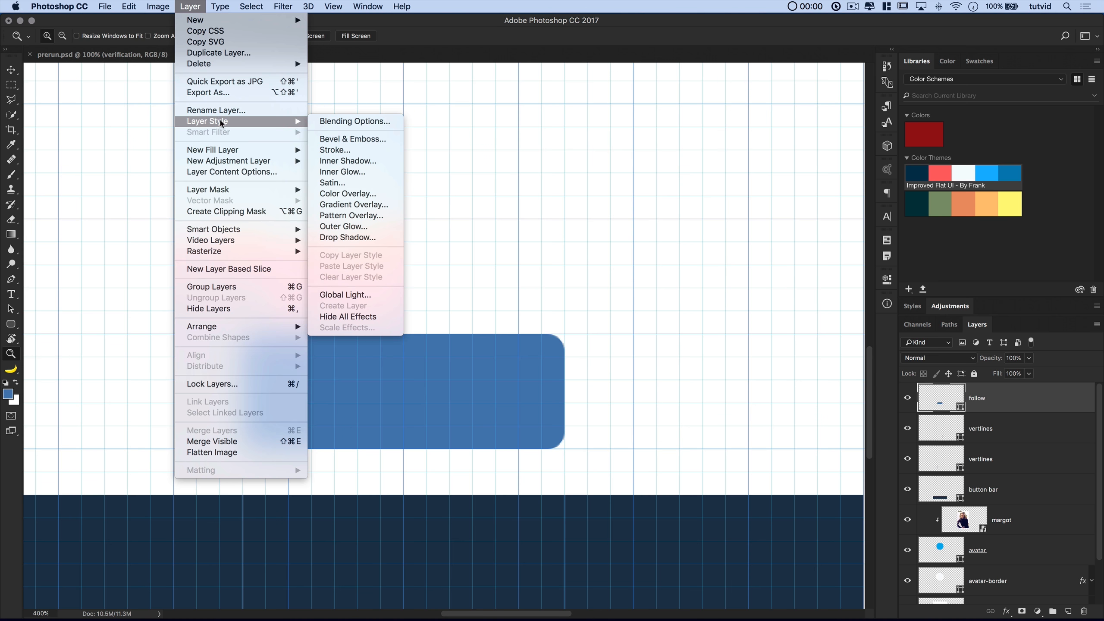
pyautogui.click(353, 238)
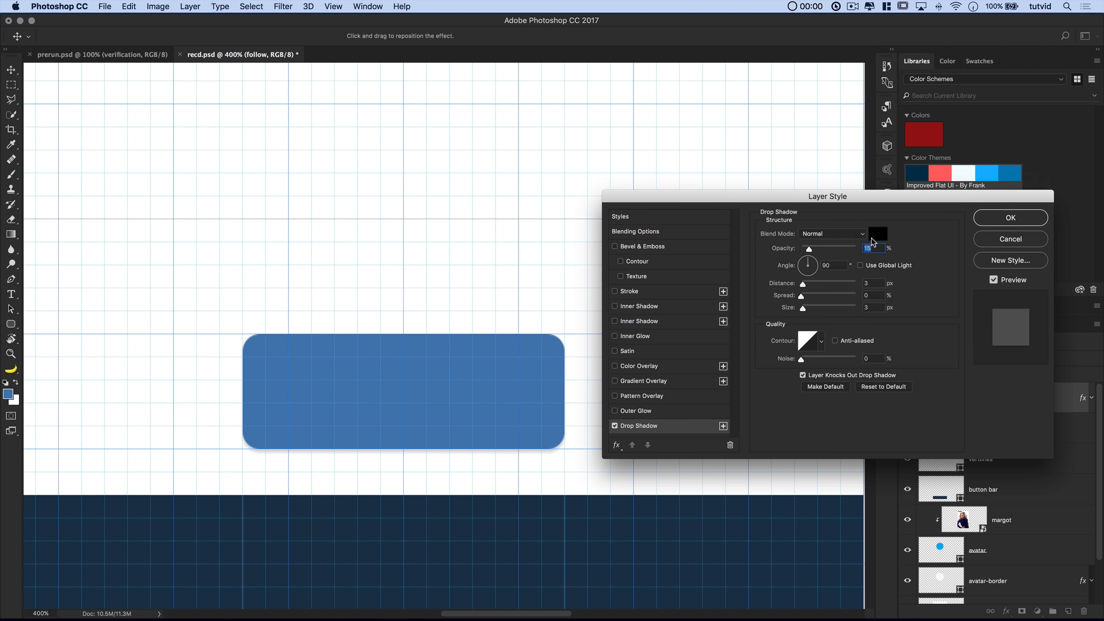
pyautogui.moveTo(842, 254); pyautogui.dragTo(893, 255)
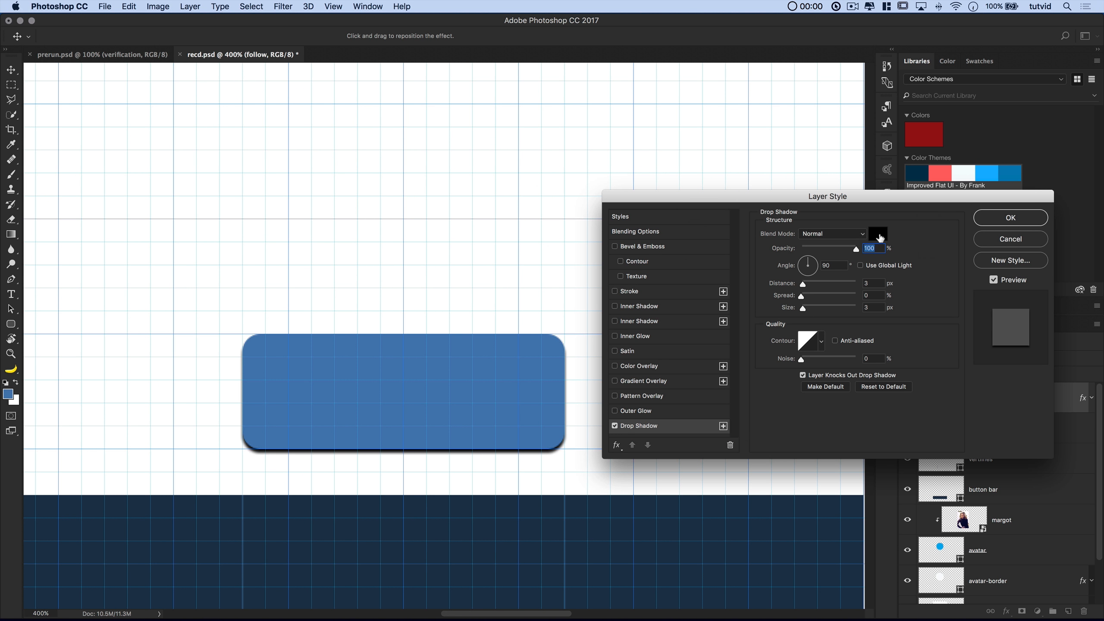
pyautogui.click(879, 235)
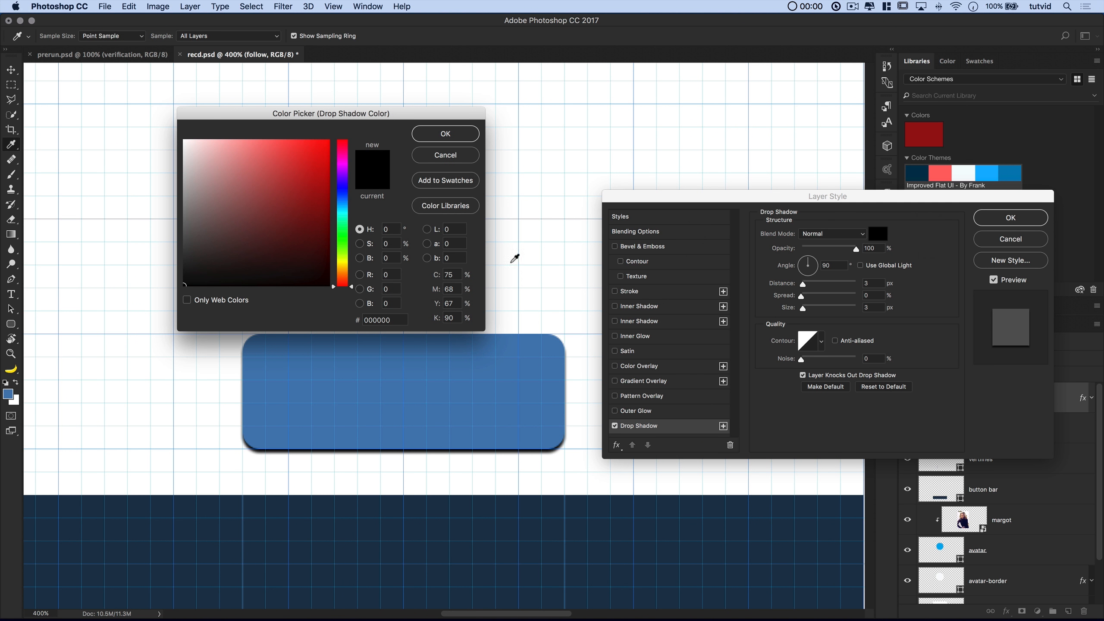
pyautogui.click(379, 319)
pyautogui.write('477db3')
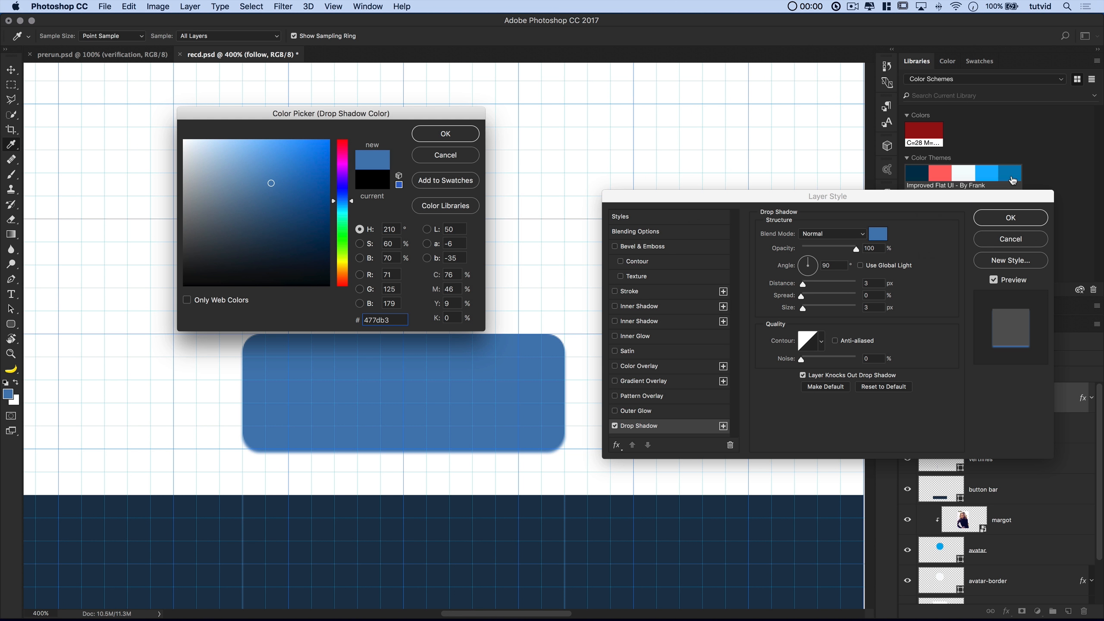
pyautogui.moveTo(1010, 174)
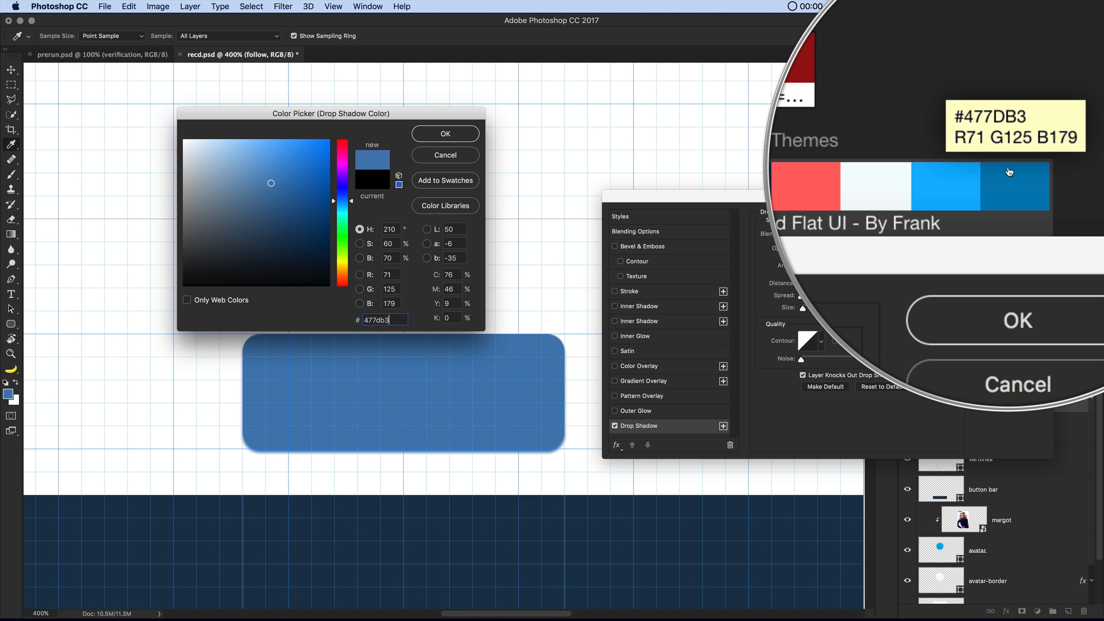
pyautogui.click(445, 134)
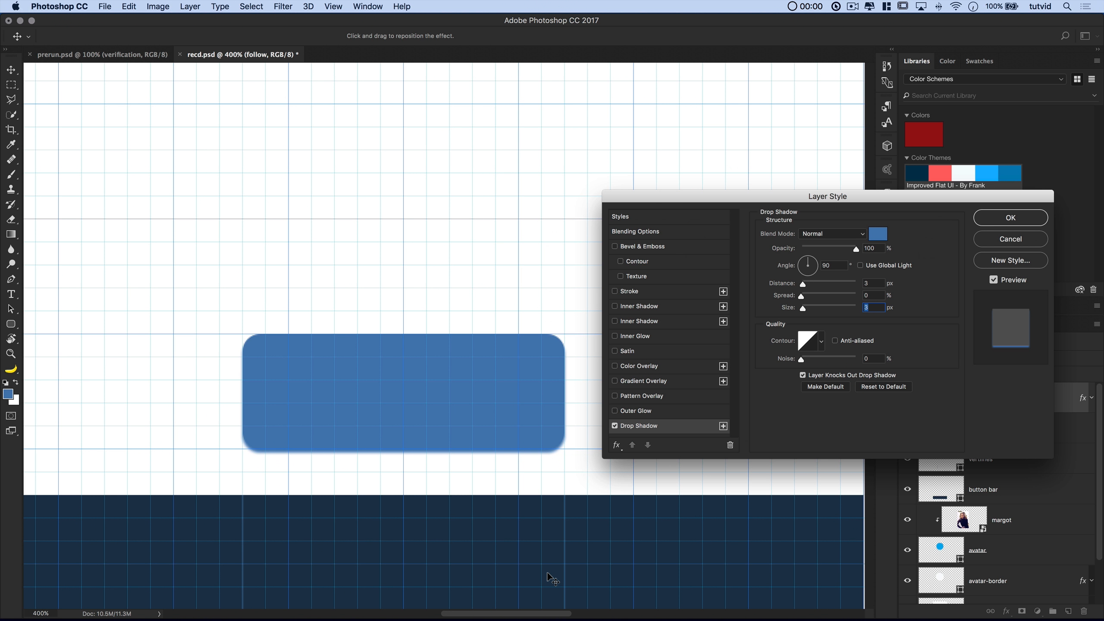
# Set the follow button's drop shadow size to 0 px and distance to 5 px, and apply the layer style
pyautogui.write('0')
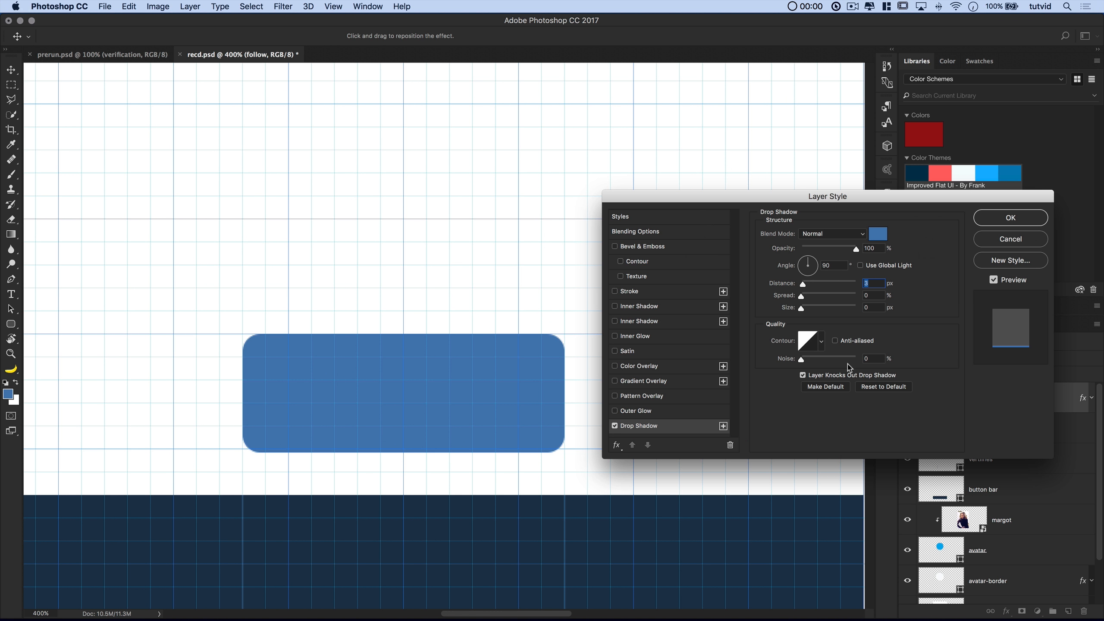
pyautogui.write('5')
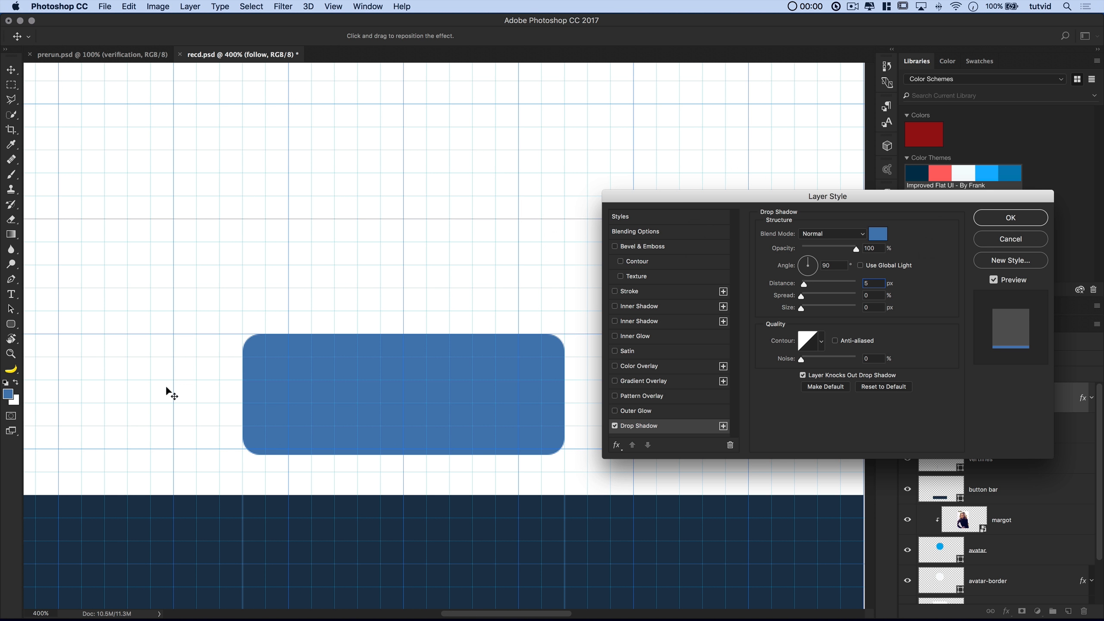
pyautogui.press('Tab')
pyautogui.click(1009, 218)
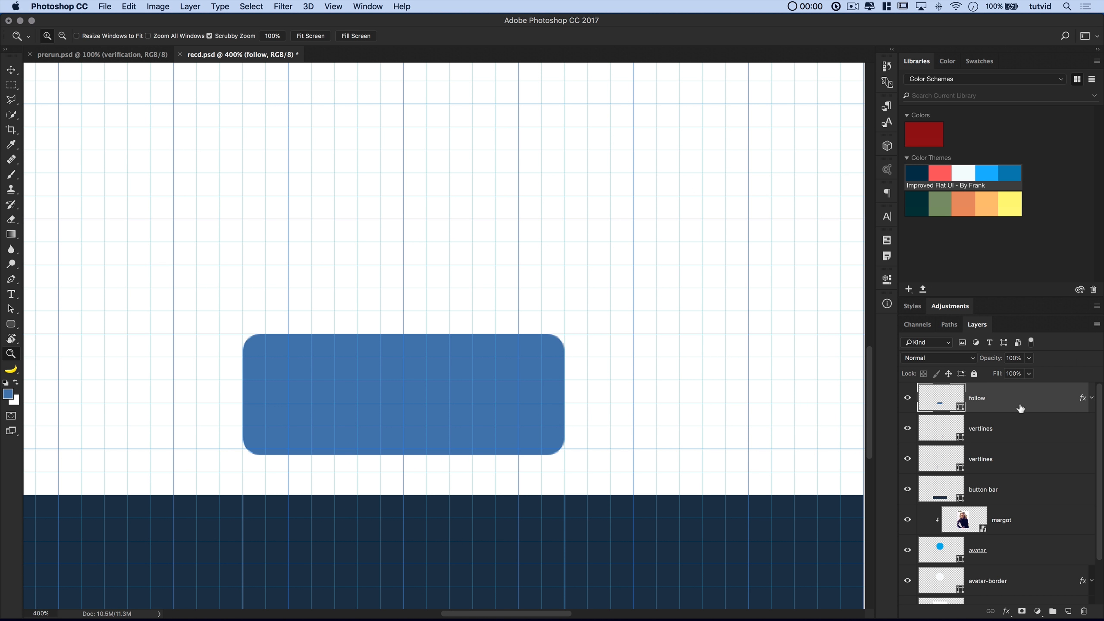
# Fill the follow button with the lighter blue from the Improved Flat UI color theme
pyautogui.click(988, 175)
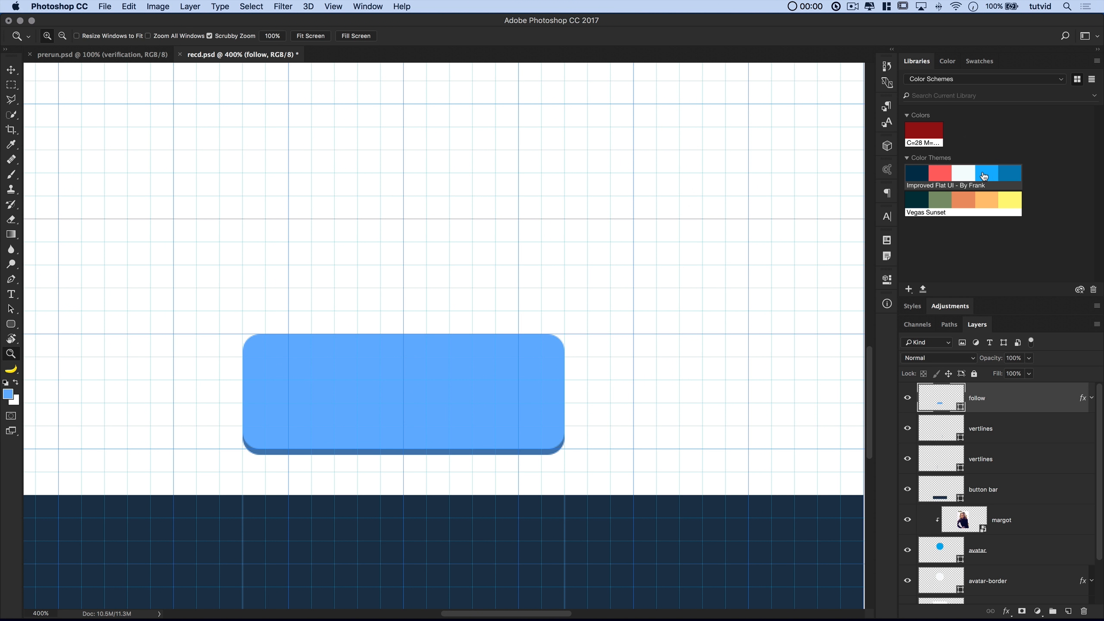
pyautogui.press('super+minus')
pyautogui.press('super+minus')
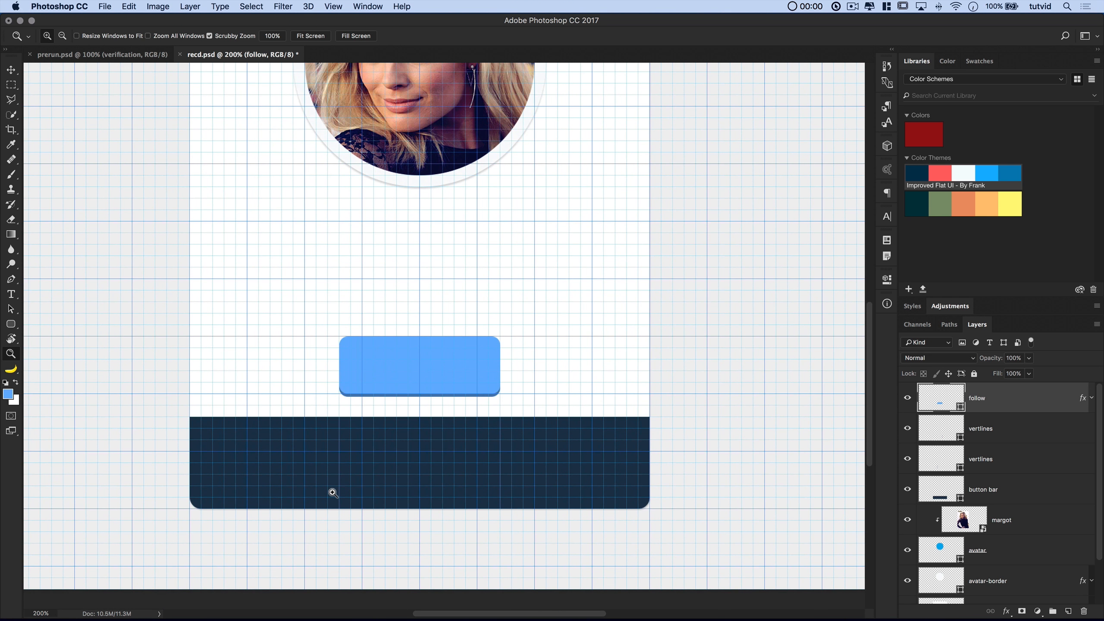
pyautogui.press('super+minus')
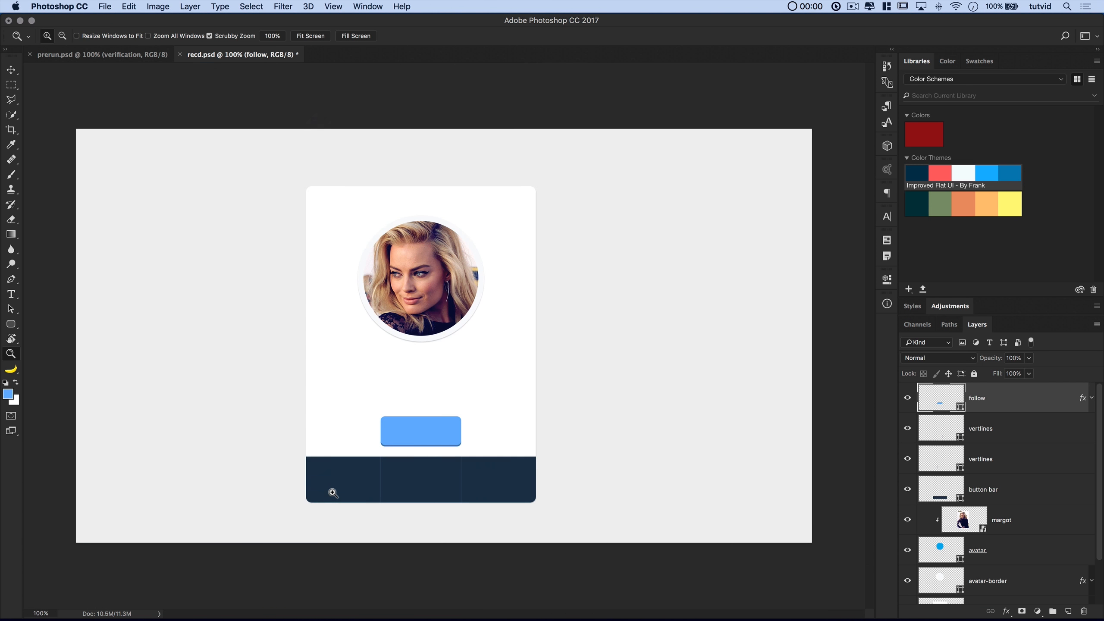
pyautogui.click(409, 433)
pyautogui.click(409, 434)
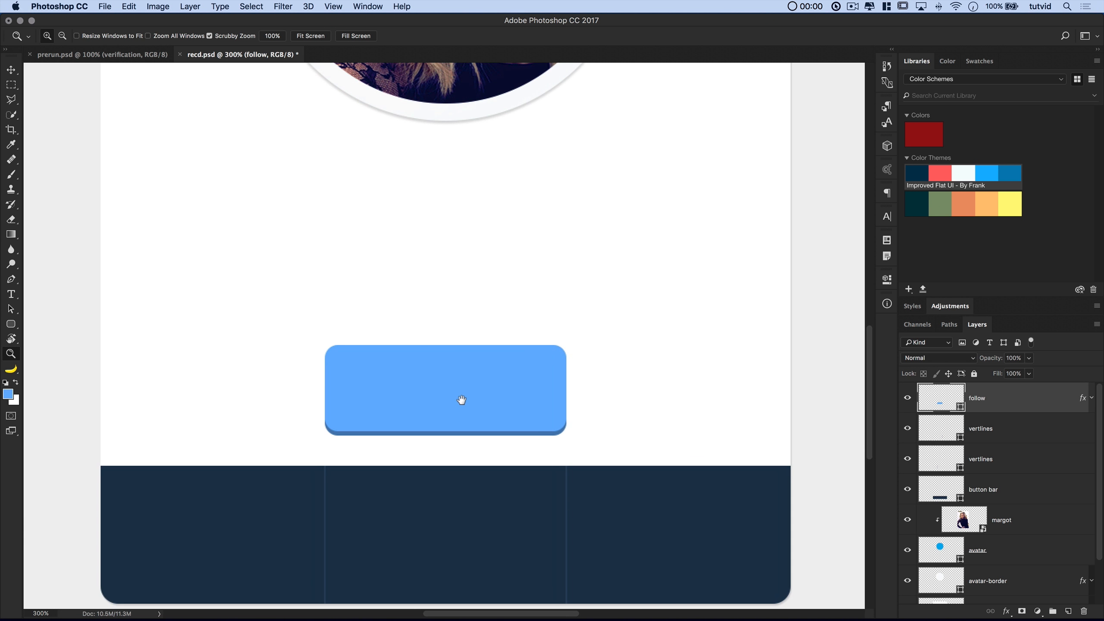
pyautogui.press('super+apostrophe')
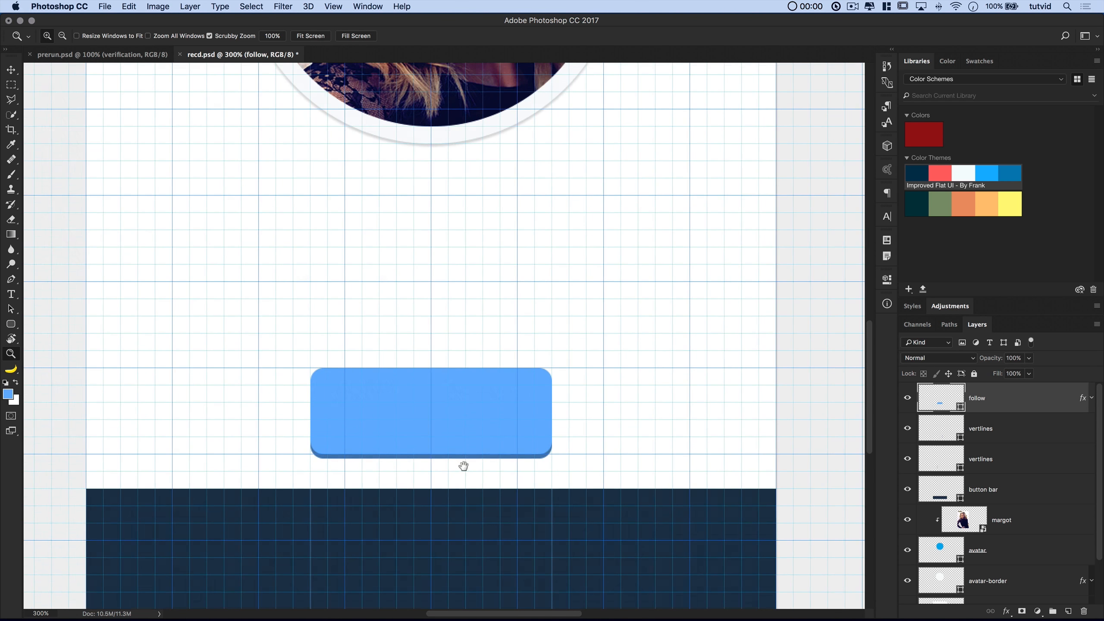
# Check the finished design in prerun.psd, and create a 60 × 60 px blue circle near the upper right of the card in recd.psd
pyautogui.click(461, 466)
pyautogui.scroll(5, 454, 435)
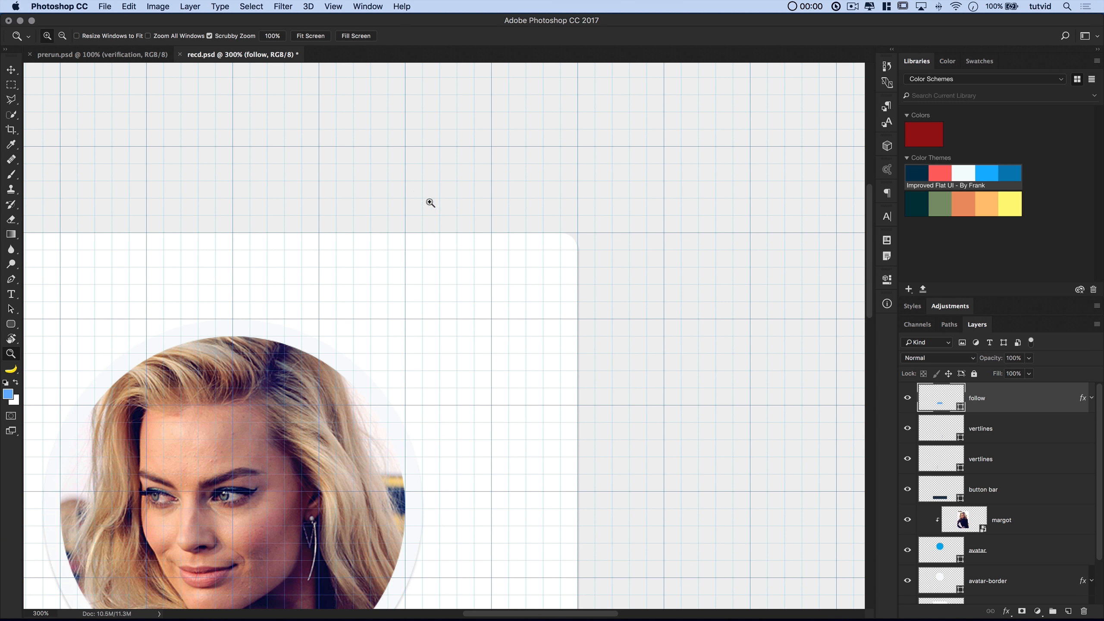
pyautogui.click(145, 53)
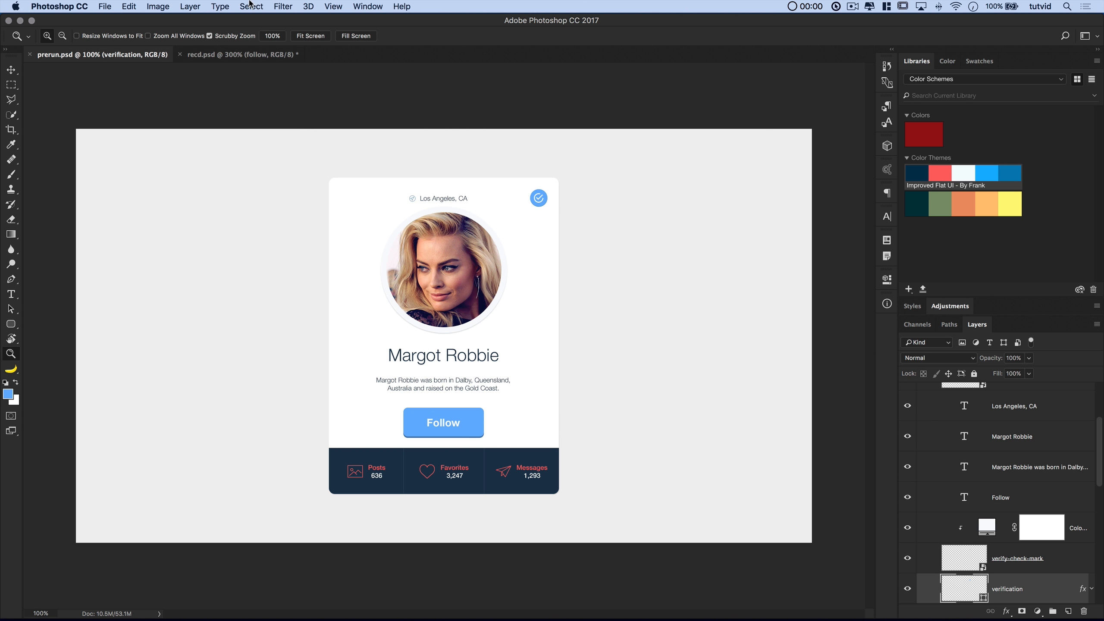
pyautogui.click(242, 54)
pyautogui.click(12, 324)
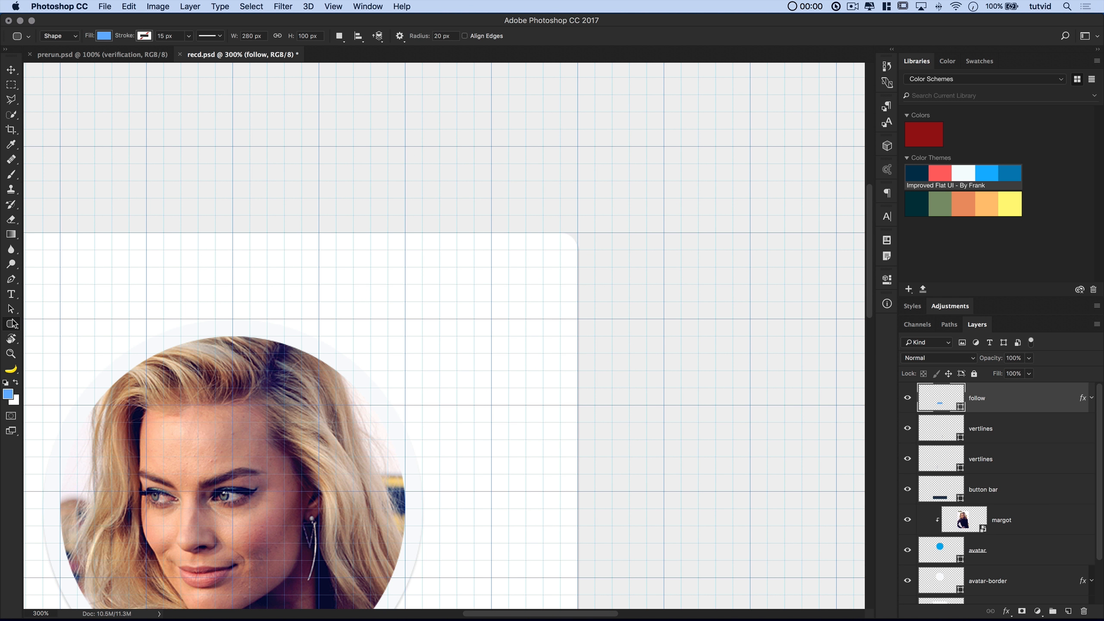
pyautogui.rightClick(12, 324)
pyautogui.click(65, 348)
pyautogui.click(484, 348)
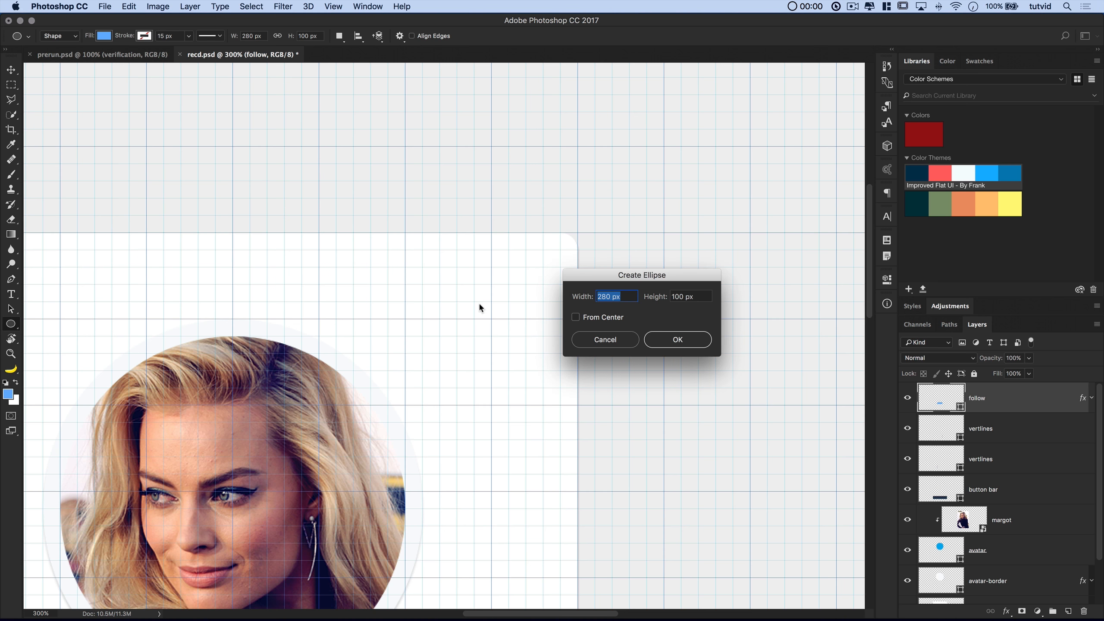
pyautogui.write('60')
pyautogui.press('Tab')
pyautogui.write('60')
pyautogui.press('Return')
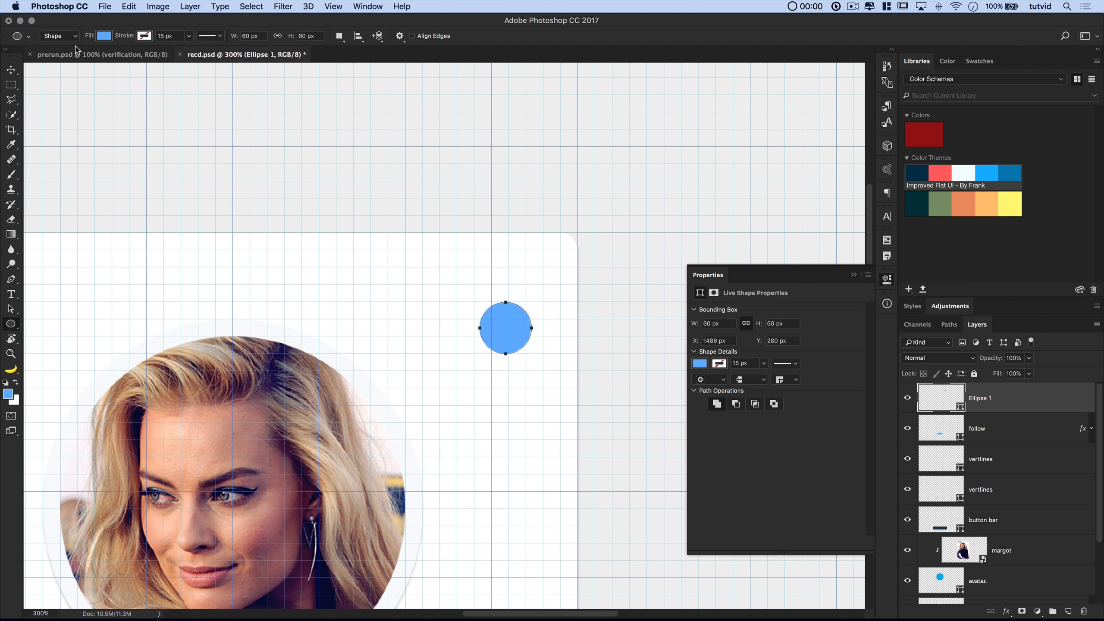
# Move the blue circle into the card's upper-right corner, aligned to the grid at X 1500 px, Y 240 px
pyautogui.click(12, 70)
pyautogui.moveTo(505, 324); pyautogui.dragTo(519, 290)
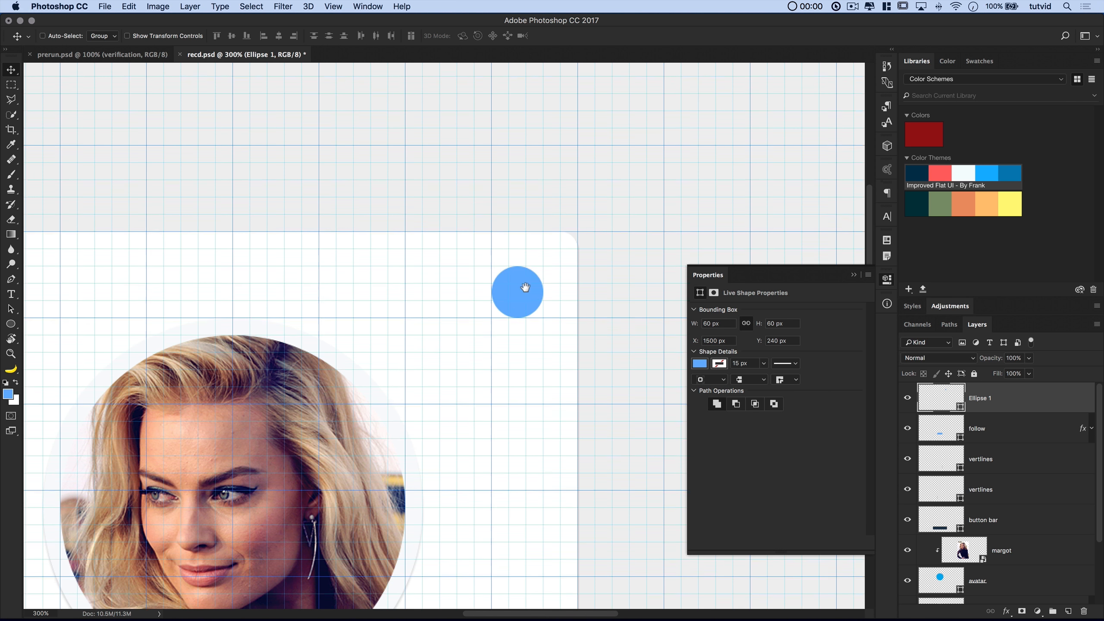
pyautogui.scroll(-2, 528, 307)
pyautogui.click(887, 281)
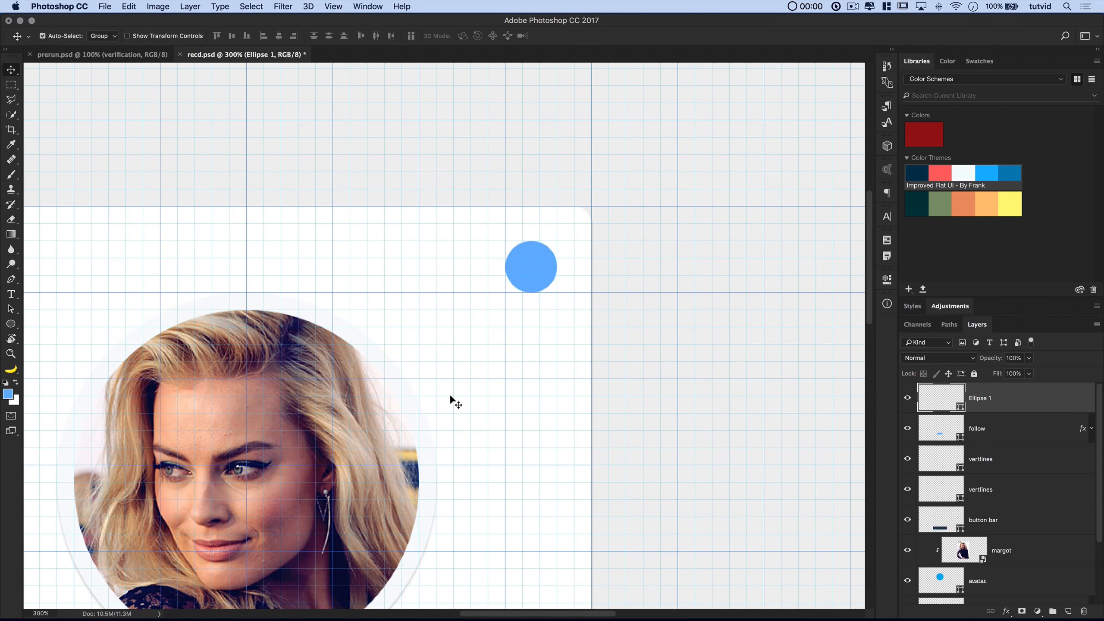
pyautogui.press('super+minus')
pyautogui.press('super+minus')
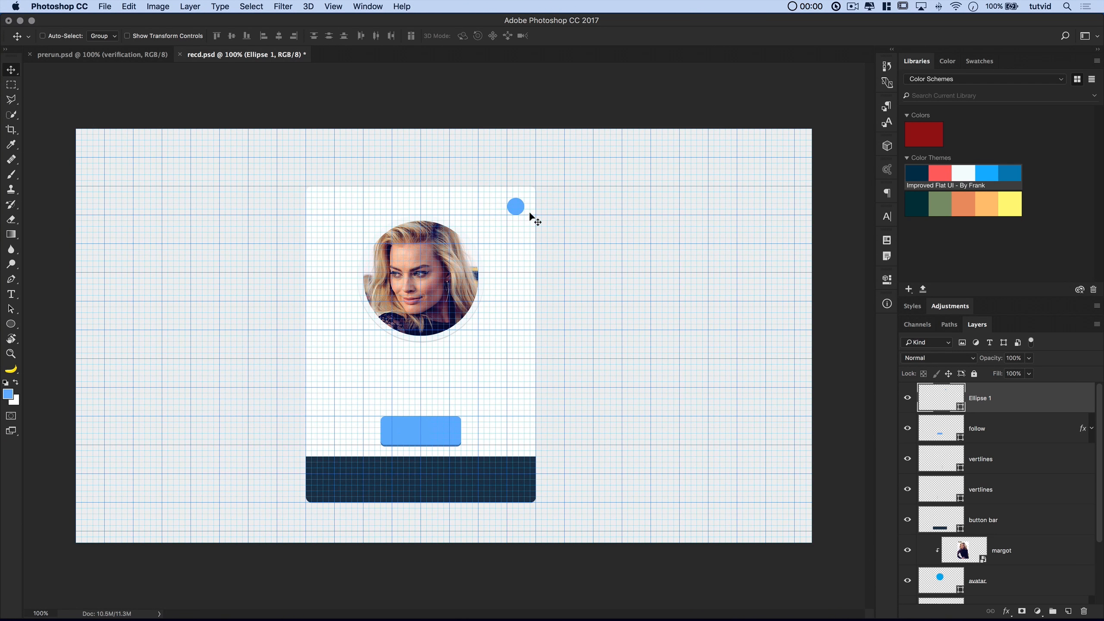
# Switch to Chrome and review the icons gathered in the Flaticon collection beside the Essential Set pack
pyautogui.press('super+Tab')
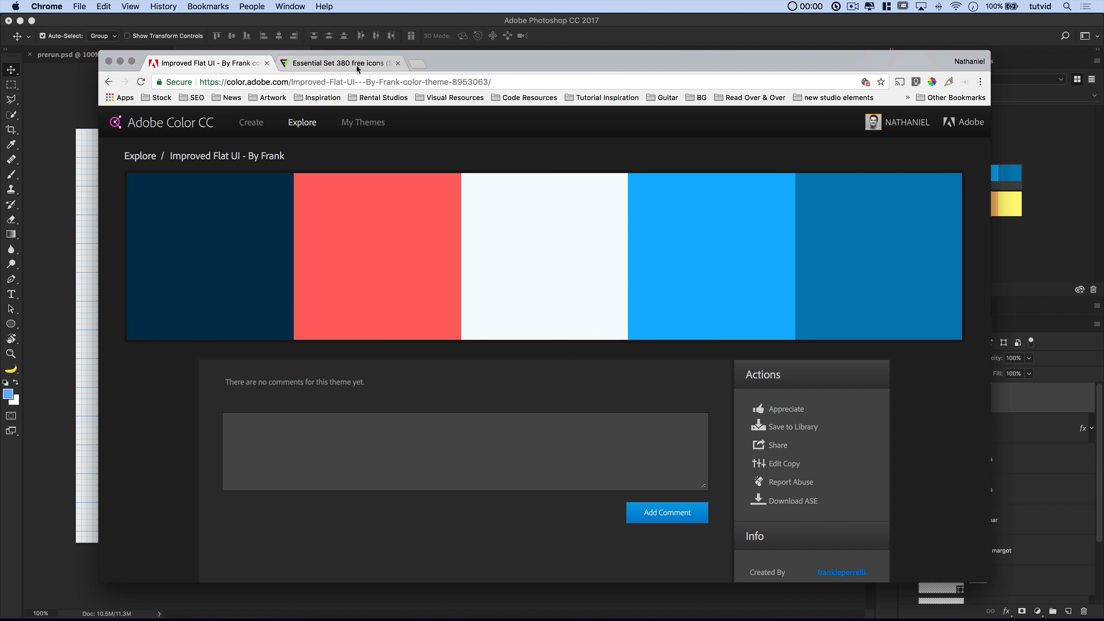
pyautogui.click(357, 66)
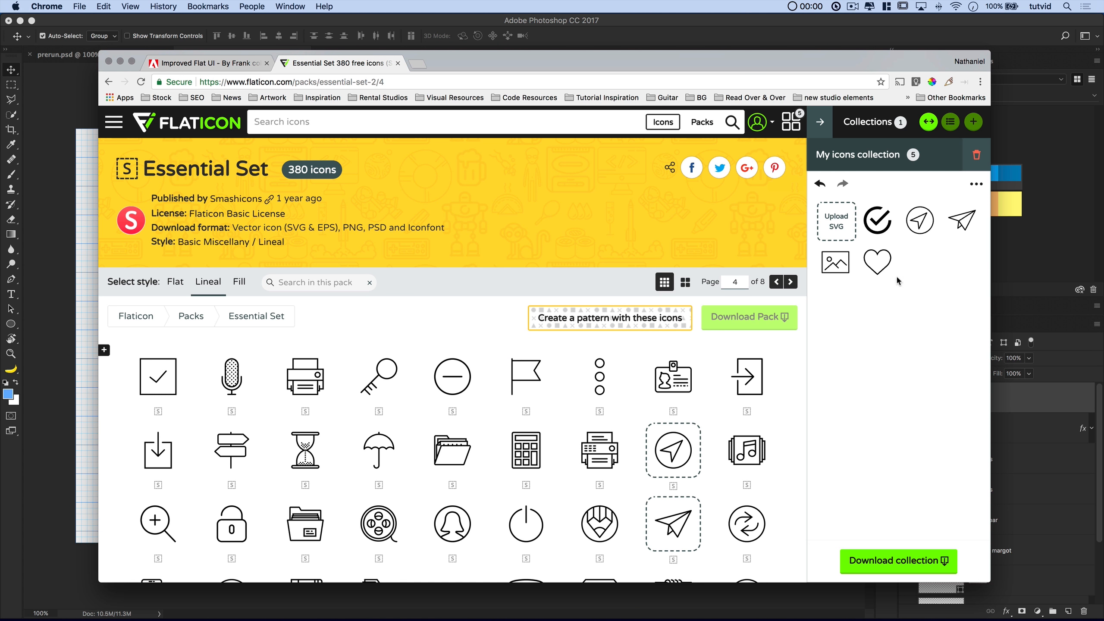
pyautogui.moveTo(867, 251)
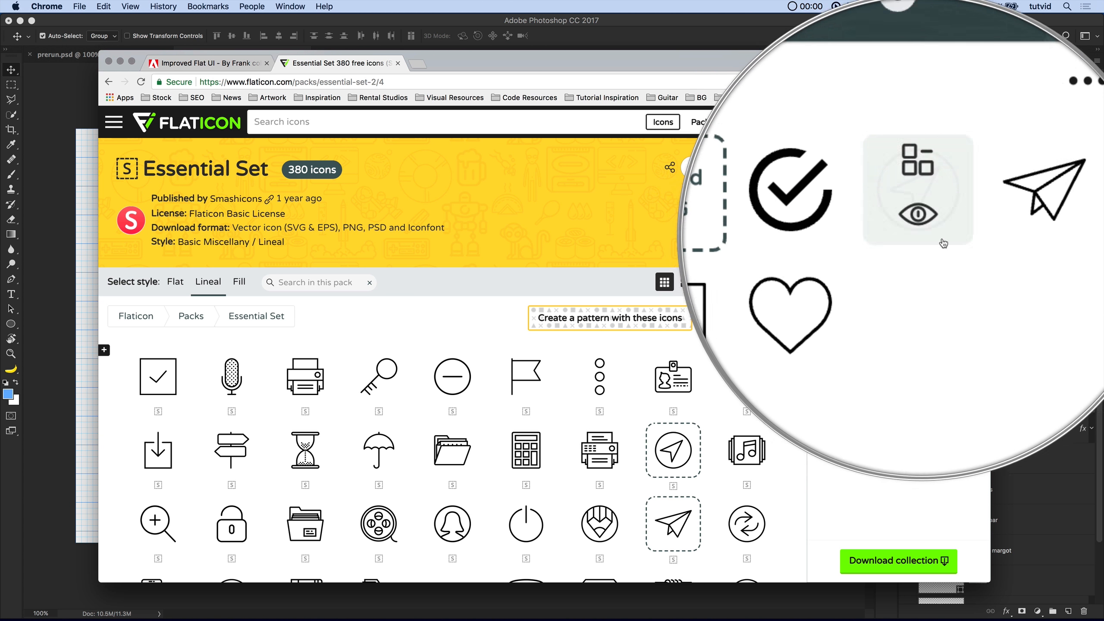
pyautogui.moveTo(892, 229)
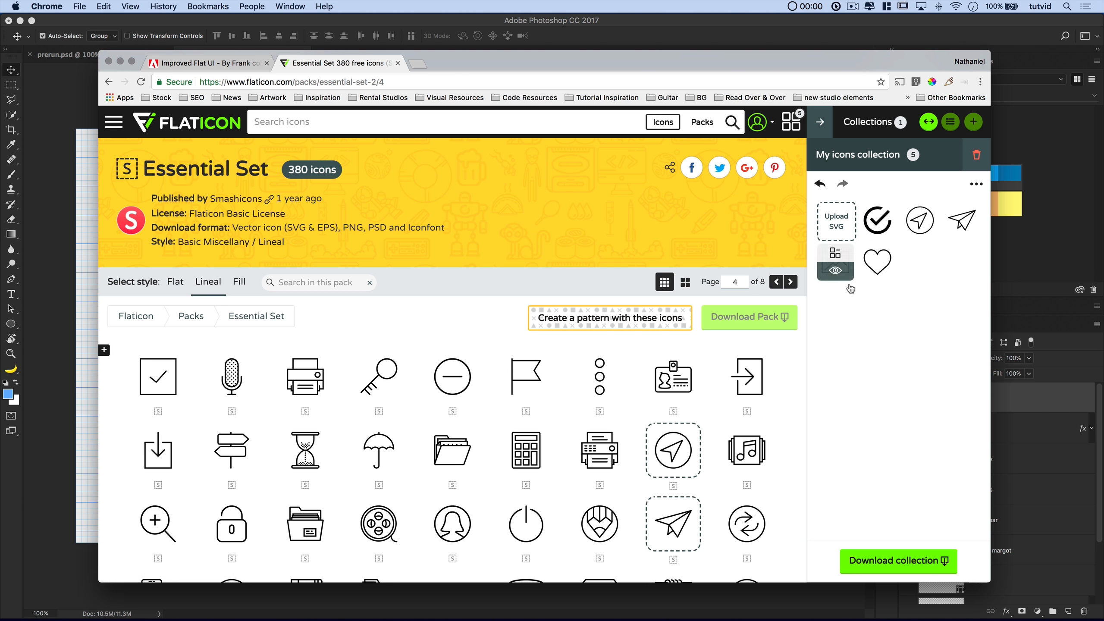
# Review the download formats offered for the Flaticon icon collection, and close the format list
pyautogui.click(885, 562)
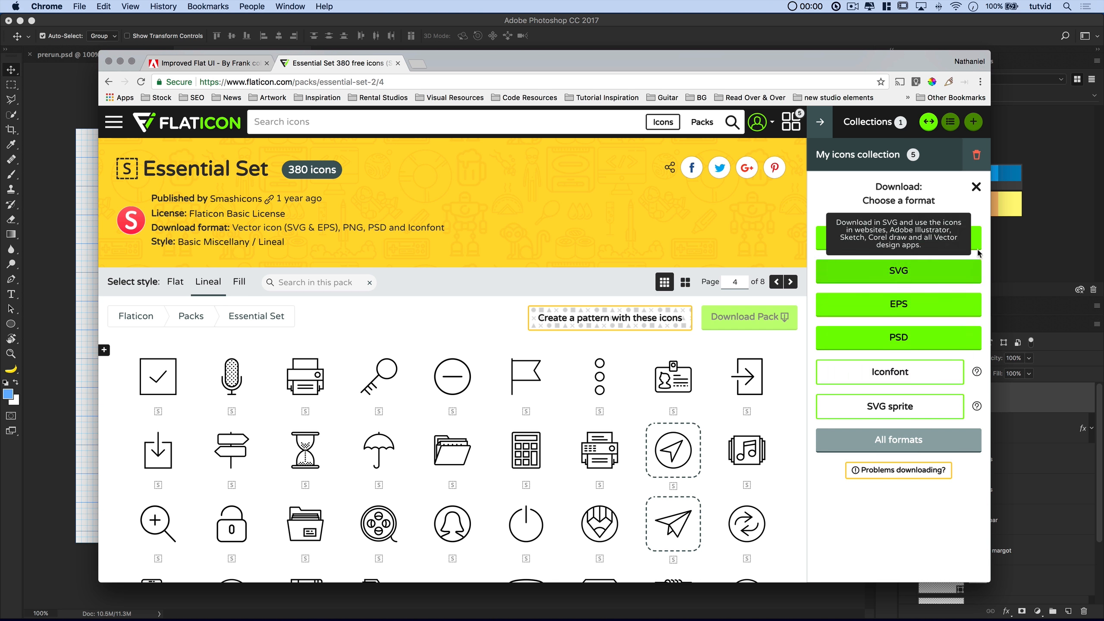
pyautogui.click(894, 311)
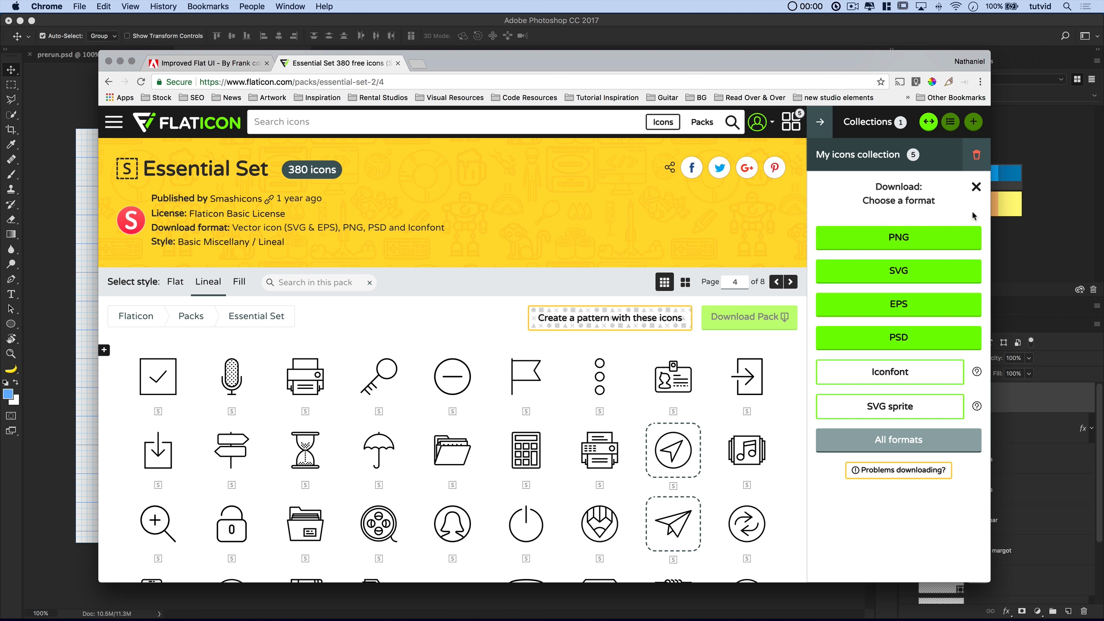
pyautogui.click(976, 187)
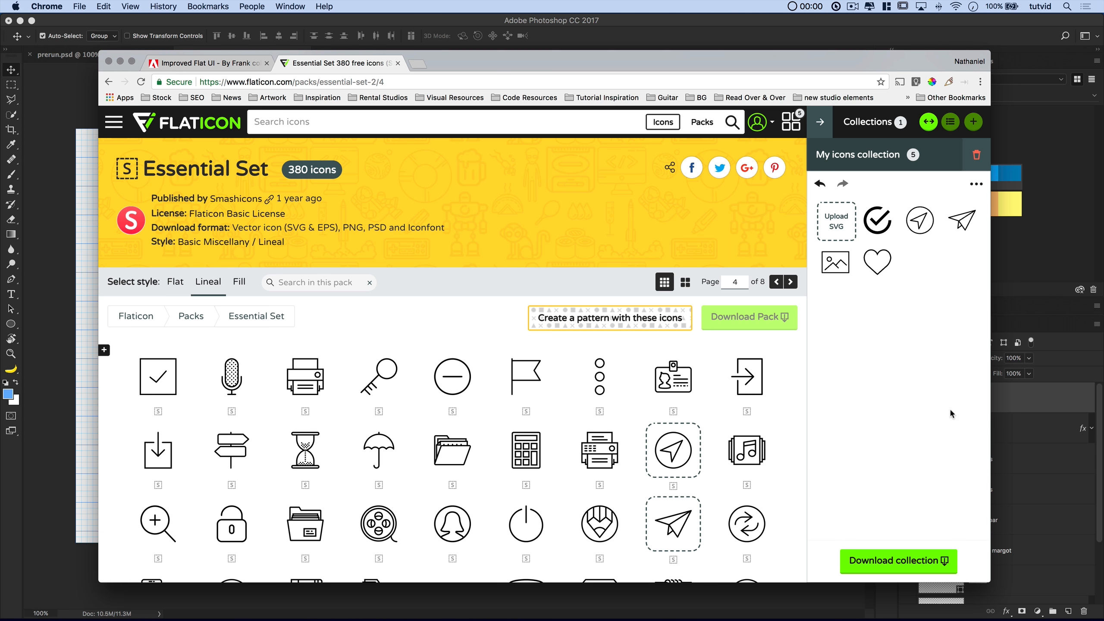
# Place 001-tick-inside-circle.eps from Finder into recd.psd, scaled to about 10% and centred over the blue circle
pyautogui.press('super+Tab')
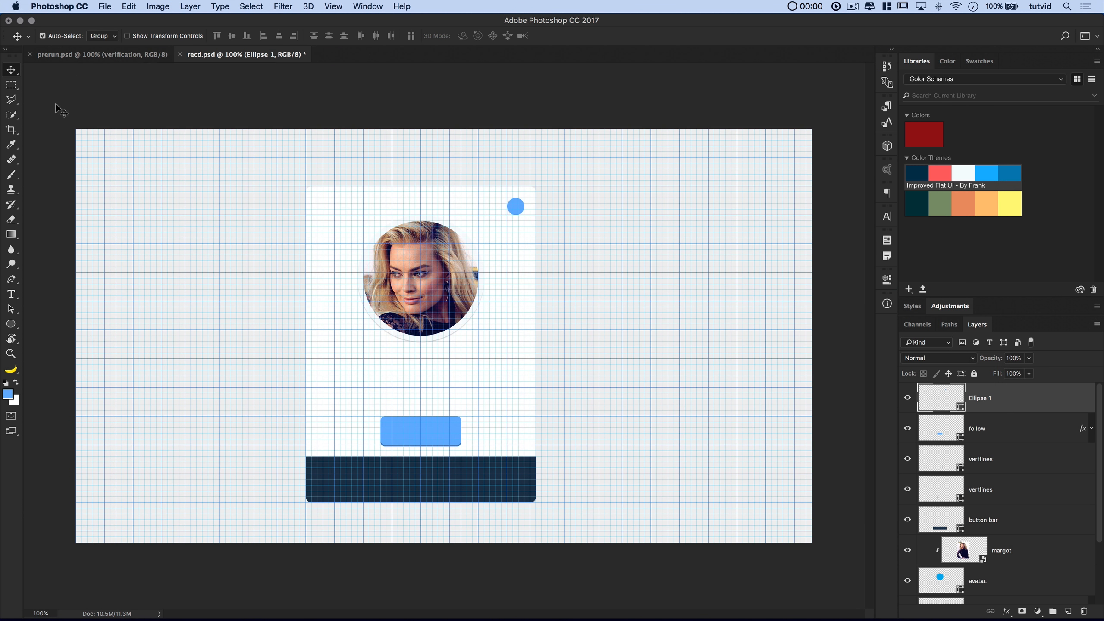
pyautogui.press('super+Tab')
pyautogui.press('super+Tab')
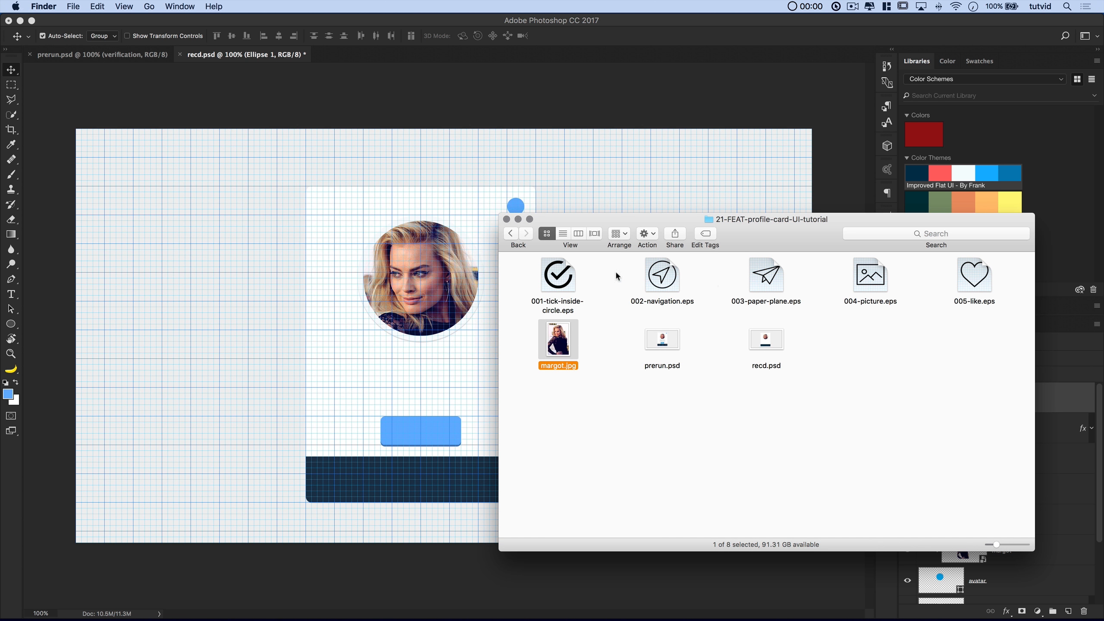
pyautogui.click(558, 277)
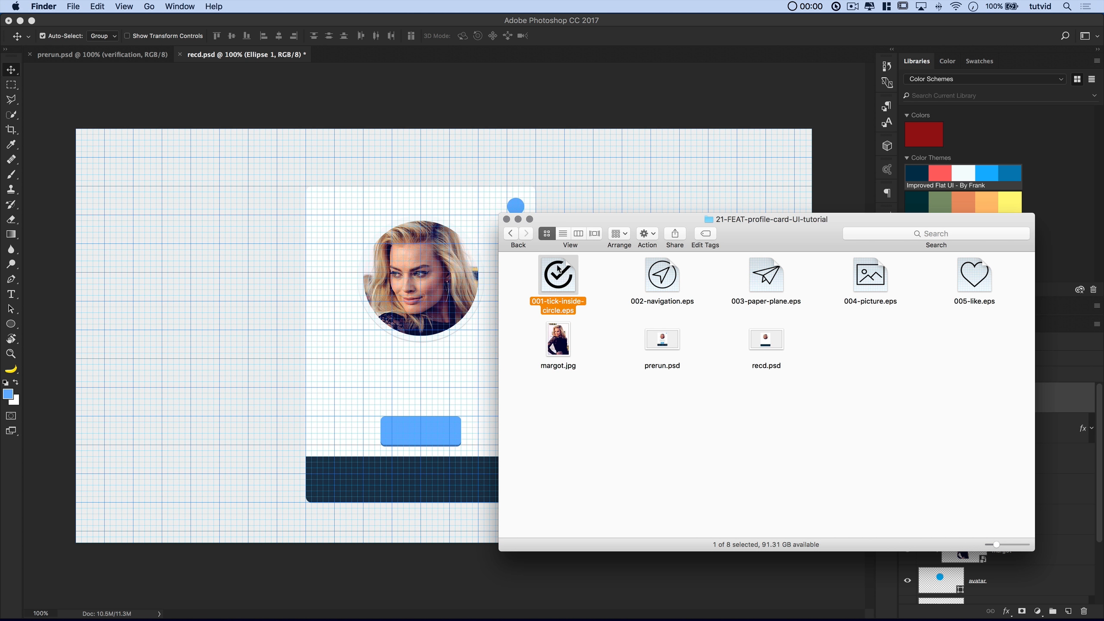
pyautogui.moveTo(560, 273); pyautogui.dragTo(482, 191)
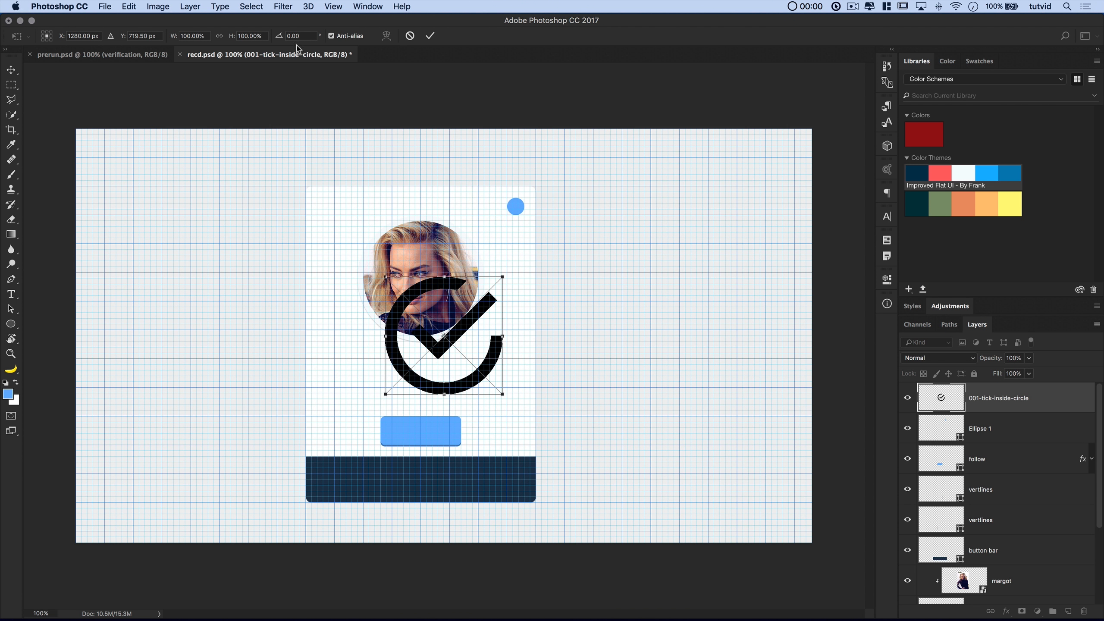
pyautogui.moveTo(504, 272); pyautogui.dragTo(504, 234)
pyautogui.press('Return')
# Scale the tick icon down further to about 7.5% of its original size inside the blue circle
pyautogui.press('z')
pyautogui.click(518, 210)
pyautogui.click(519, 210)
pyautogui.click(520, 210)
pyautogui.click(519, 211)
pyautogui.click(519, 210)
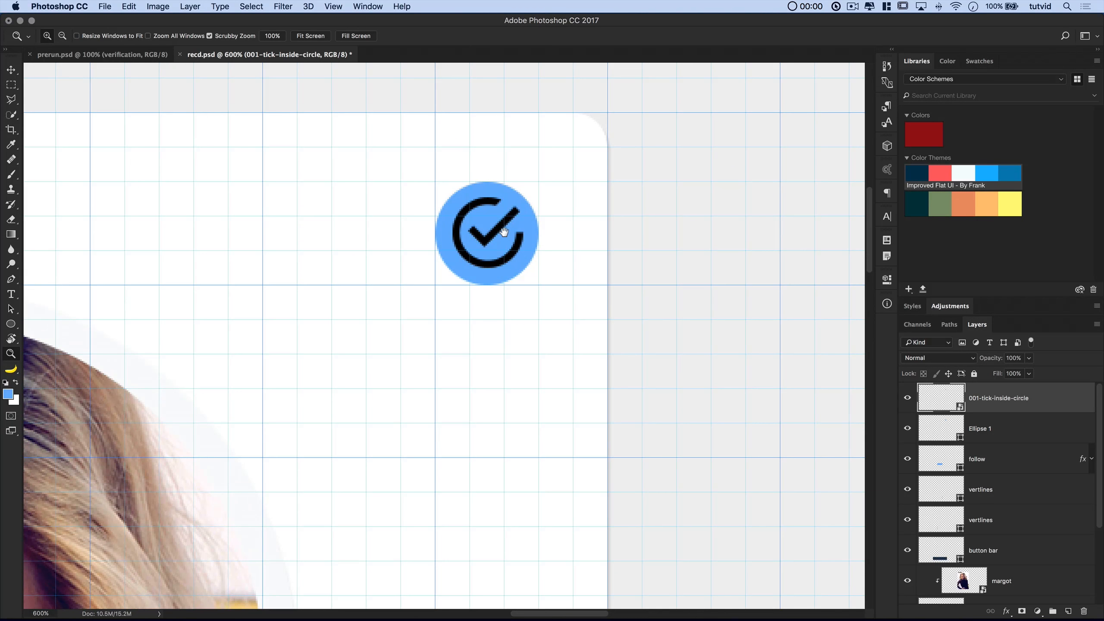
pyautogui.press('super+t')
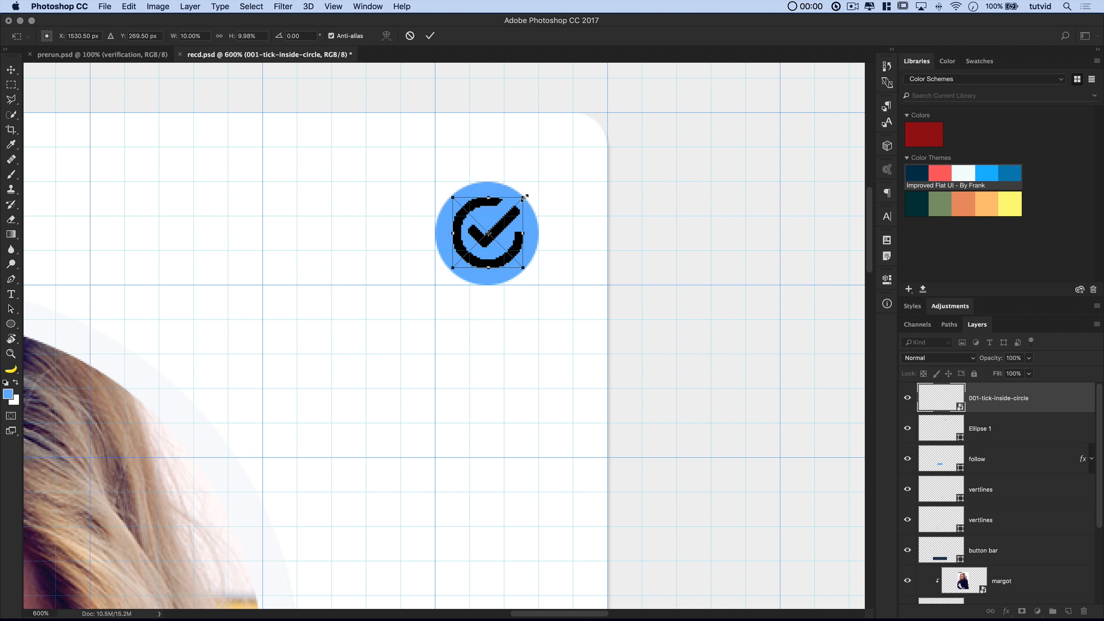
pyautogui.moveTo(525, 196); pyautogui.dragTo(505, 215)
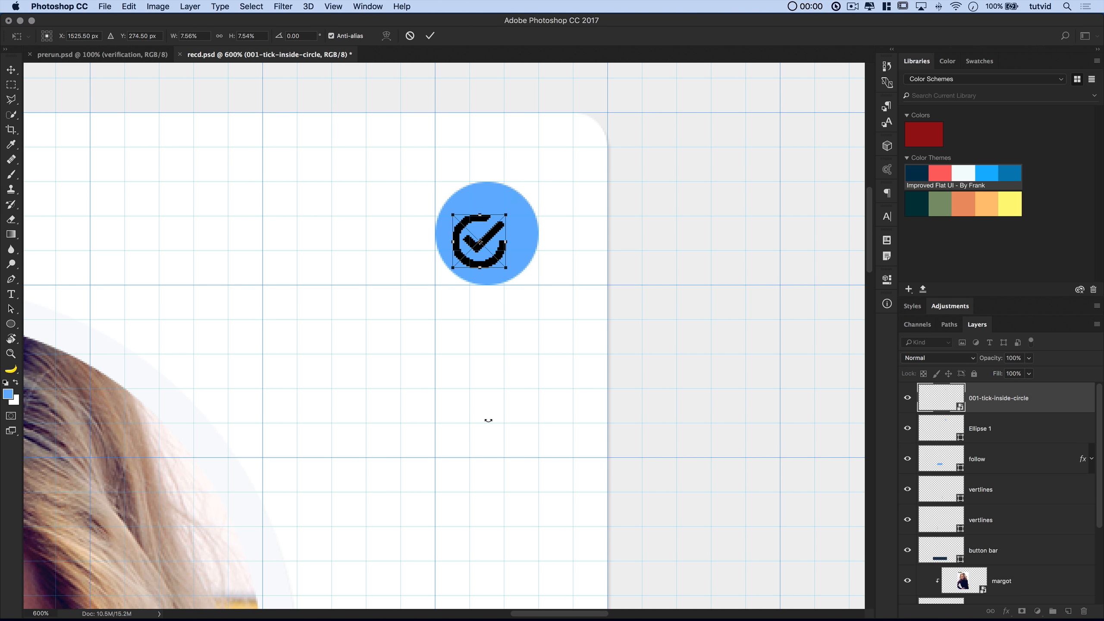
pyautogui.press('Return')
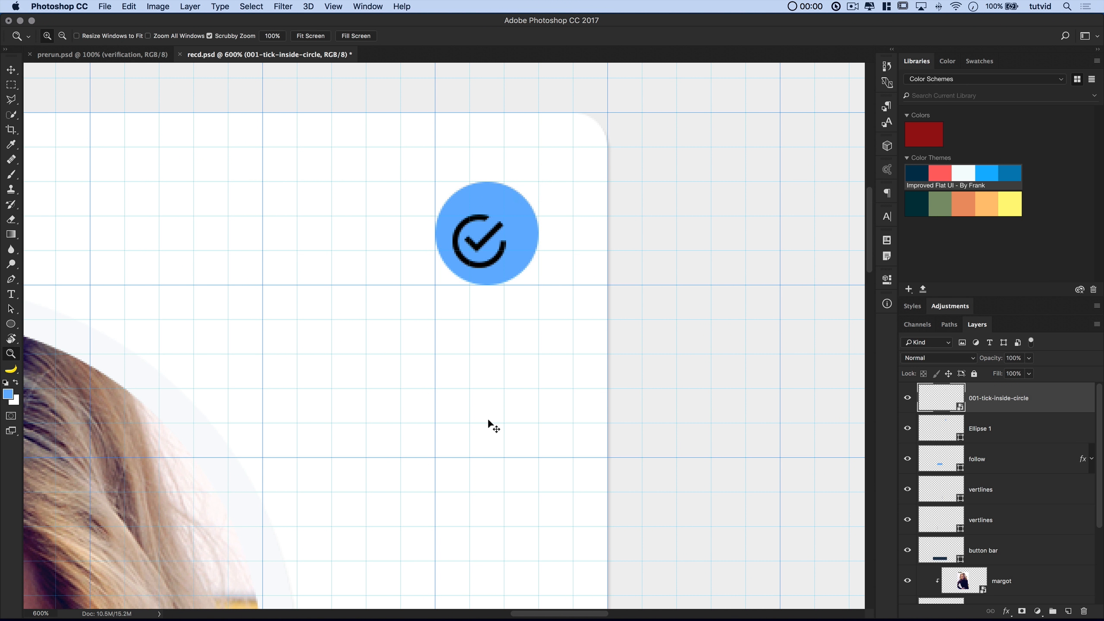
# Nudge the tick icon to the centre of the blue circle and hide the grid
pyautogui.press('v')
pyautogui.press('Right')
pyautogui.press('Right')
pyautogui.press('Right')
pyautogui.press('Up')
pyautogui.press('Up')
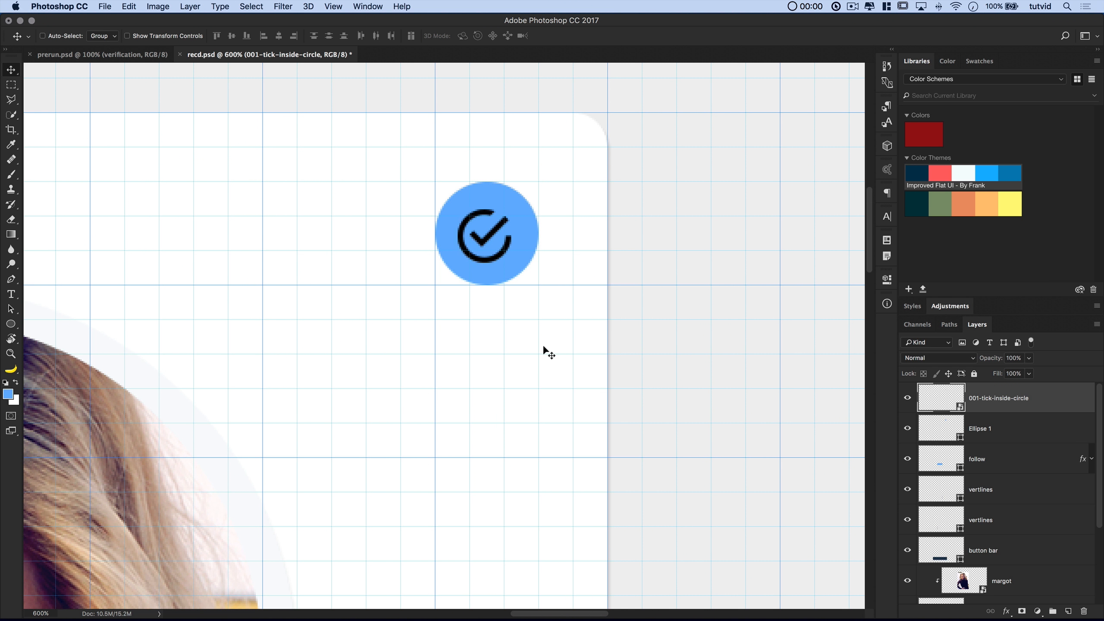
pyautogui.press('Left')
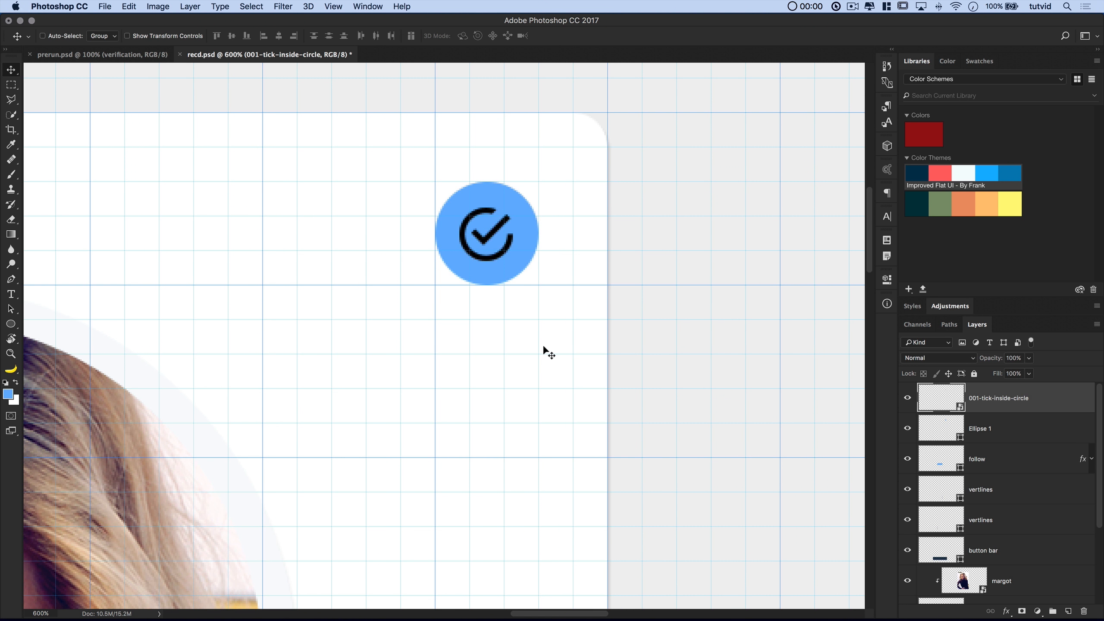
pyautogui.press('super+1')
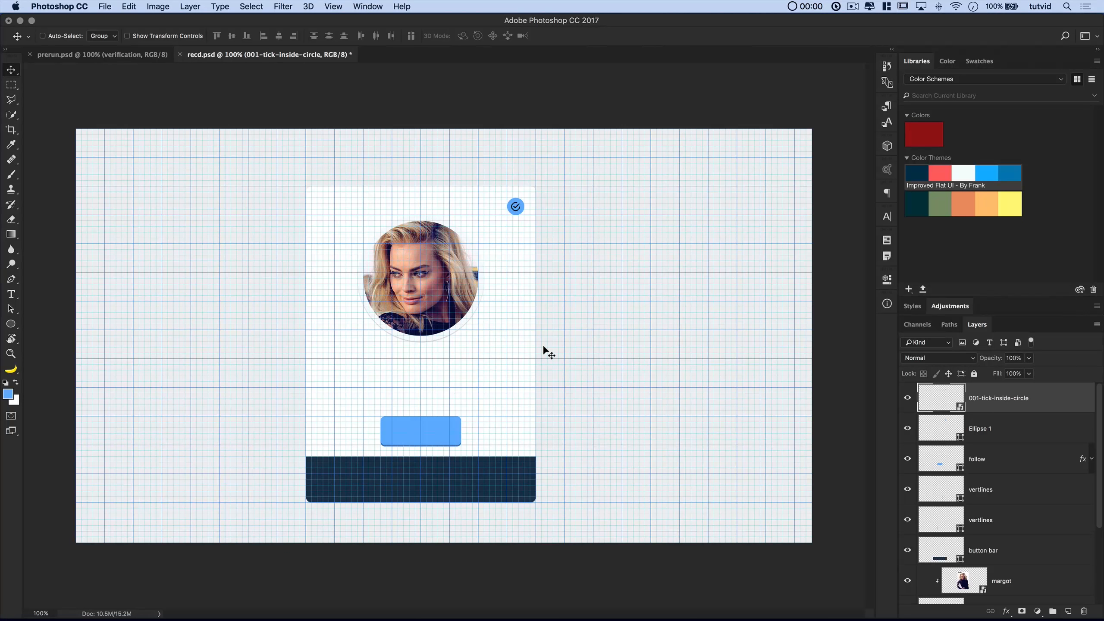
pyautogui.press('super+apostrophe')
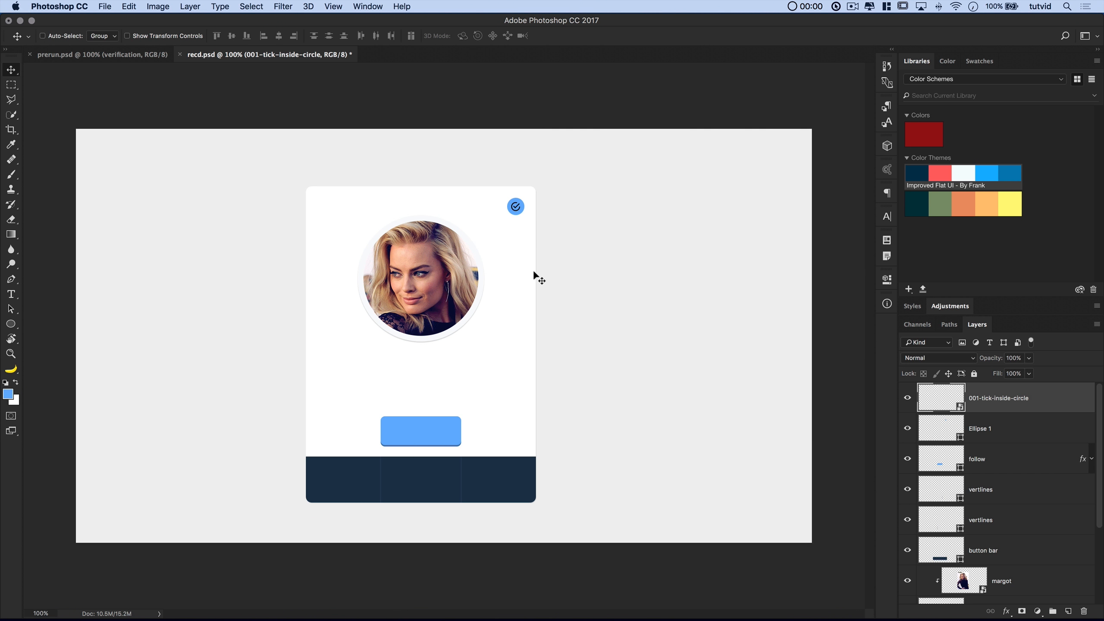
# Add a Solid Color fill layer above the tick icon, using the near-white from the Improved Flat UI theme
pyautogui.press('z')
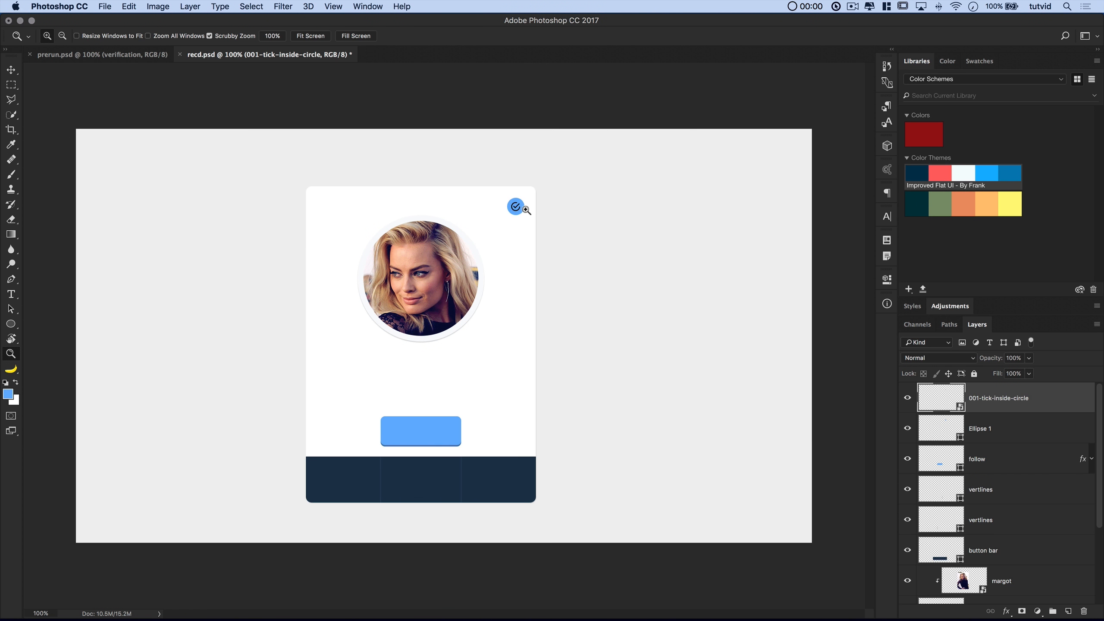
pyautogui.click(526, 210)
pyautogui.press('v')
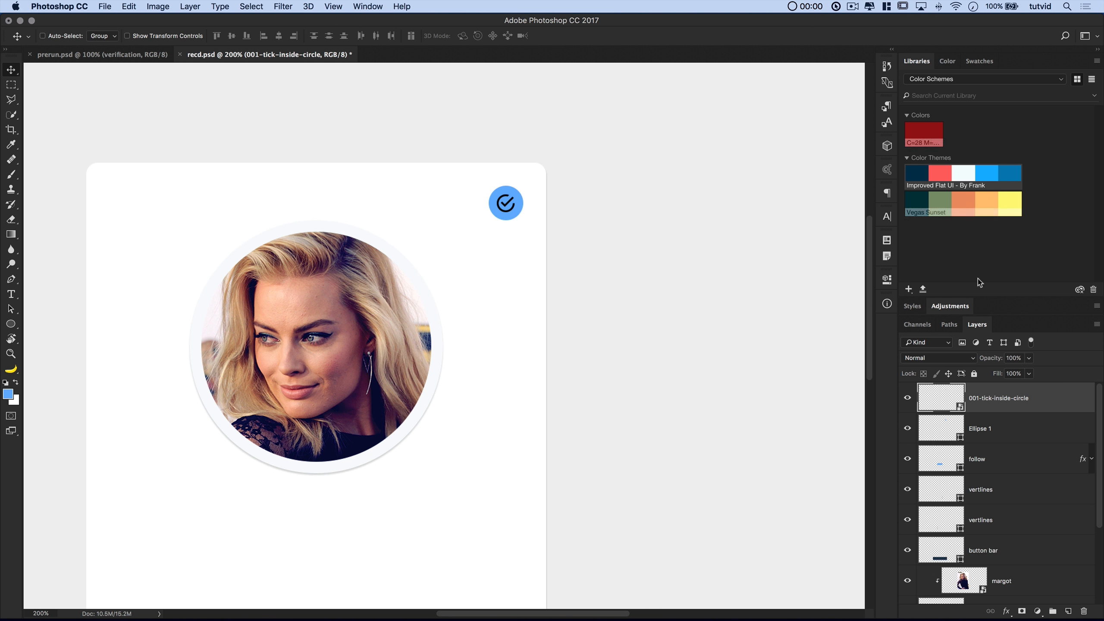
pyautogui.moveTo(973, 299); pyautogui.dragTo(990, 208)
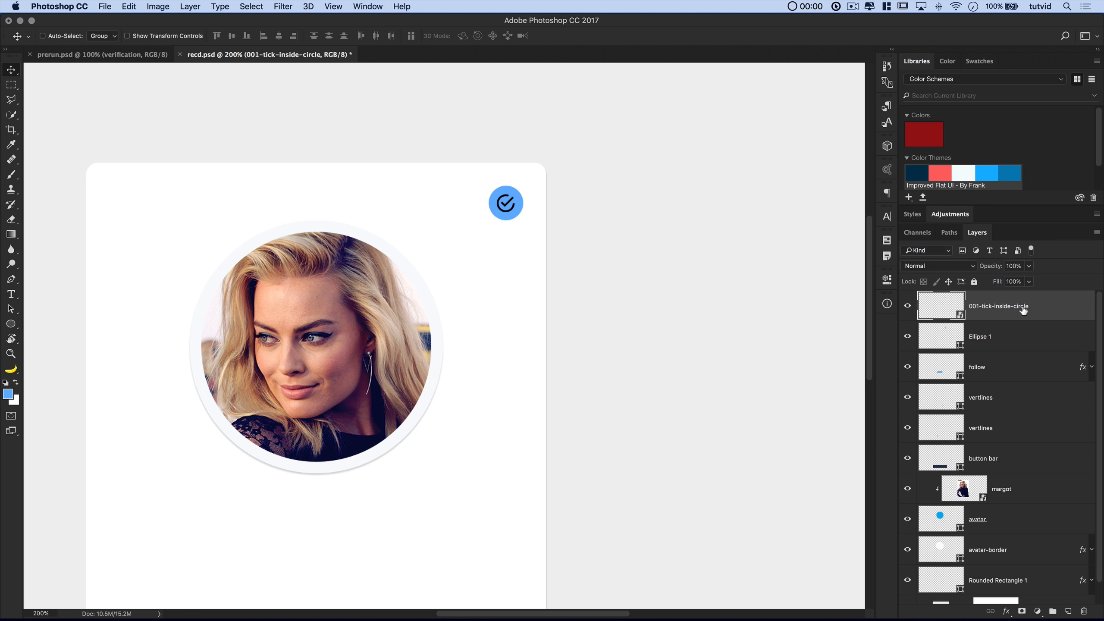
pyautogui.click(1038, 611)
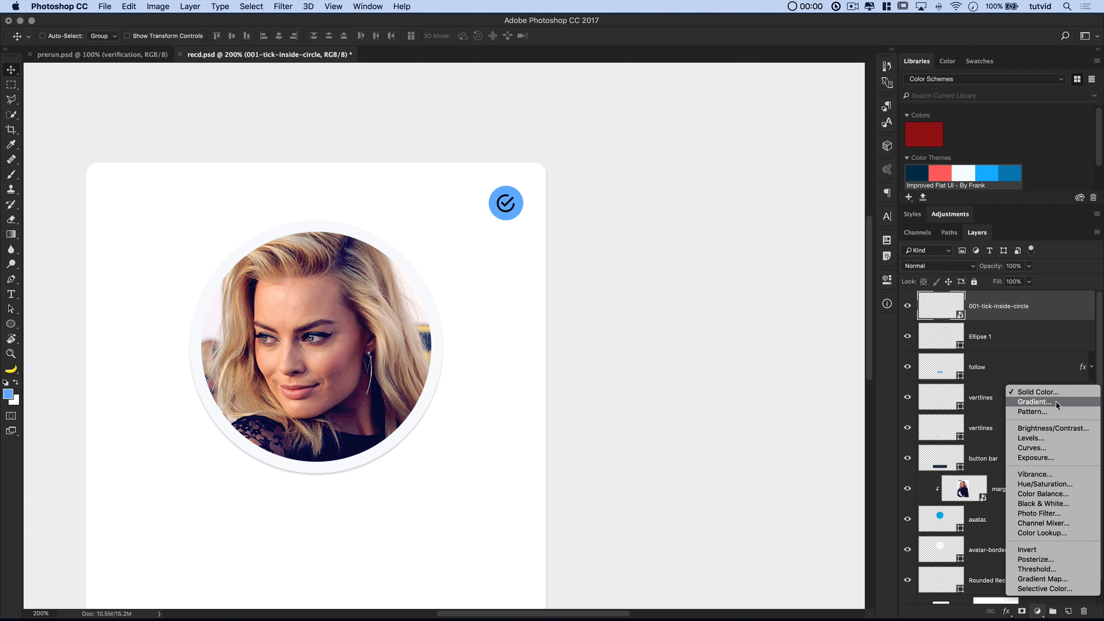
pyautogui.click(1046, 396)
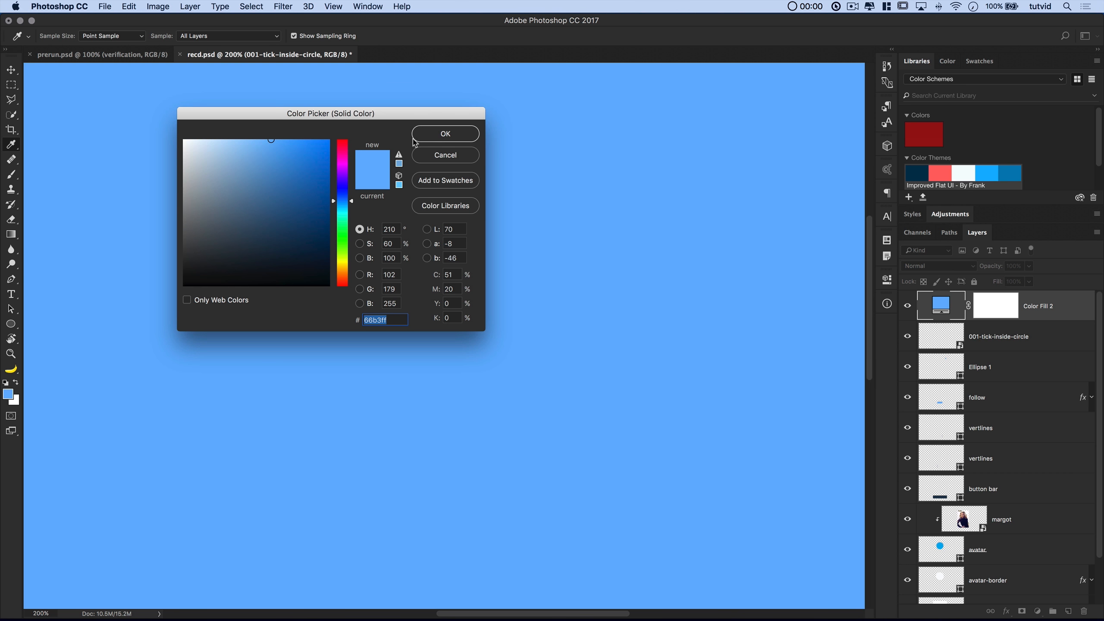
pyautogui.click(449, 135)
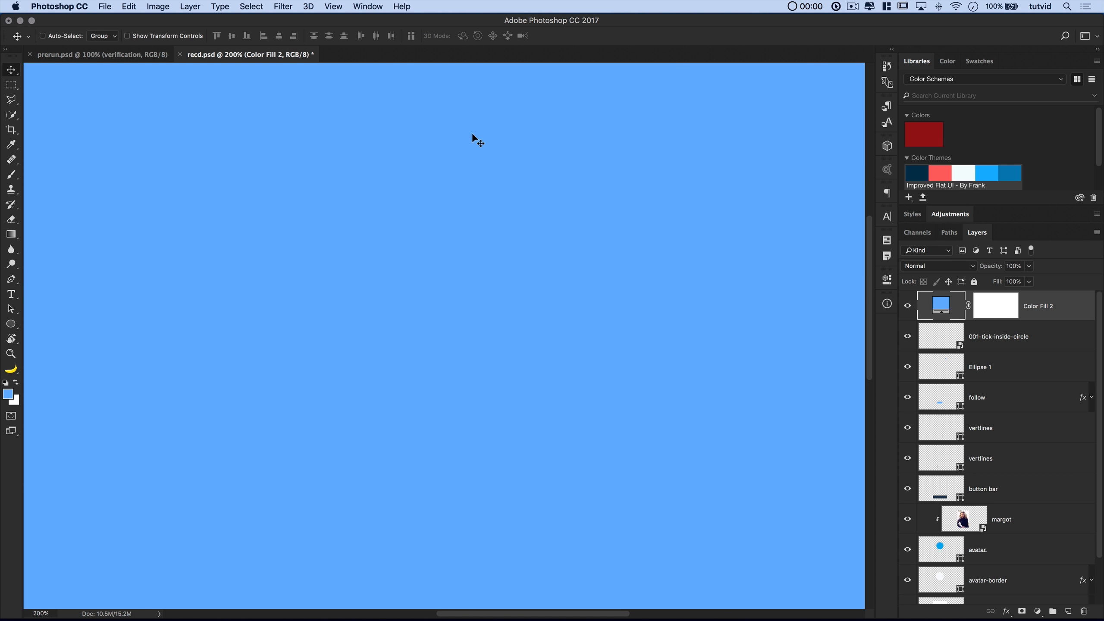
pyautogui.click(970, 178)
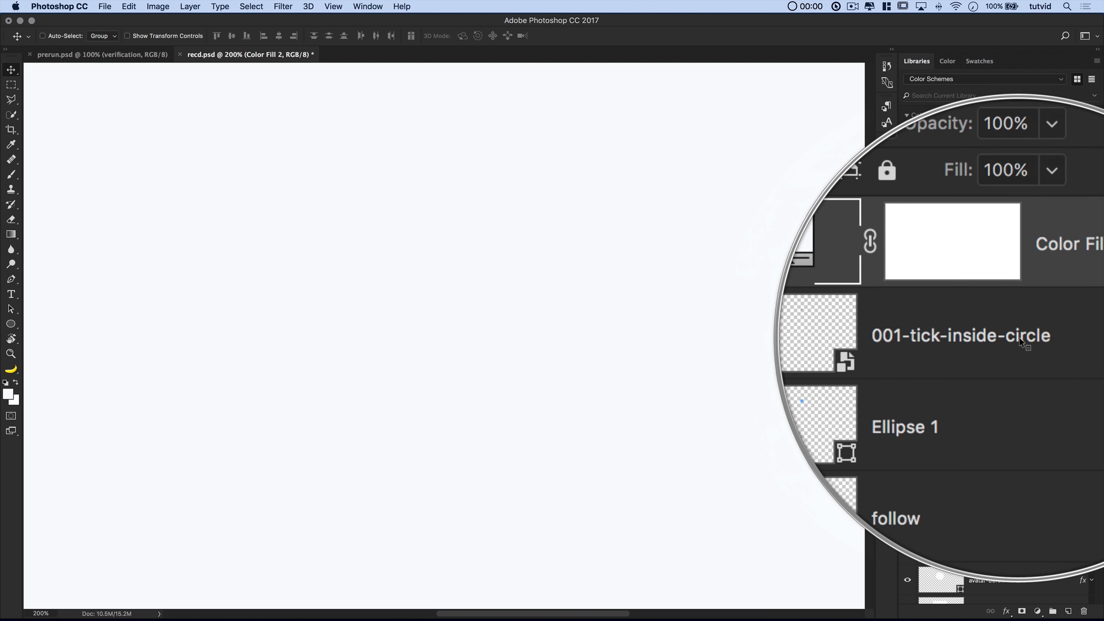
# Clip the near-white color fill to the 001-tick-inside-circle layer
pyautogui.press('super+alt+g')
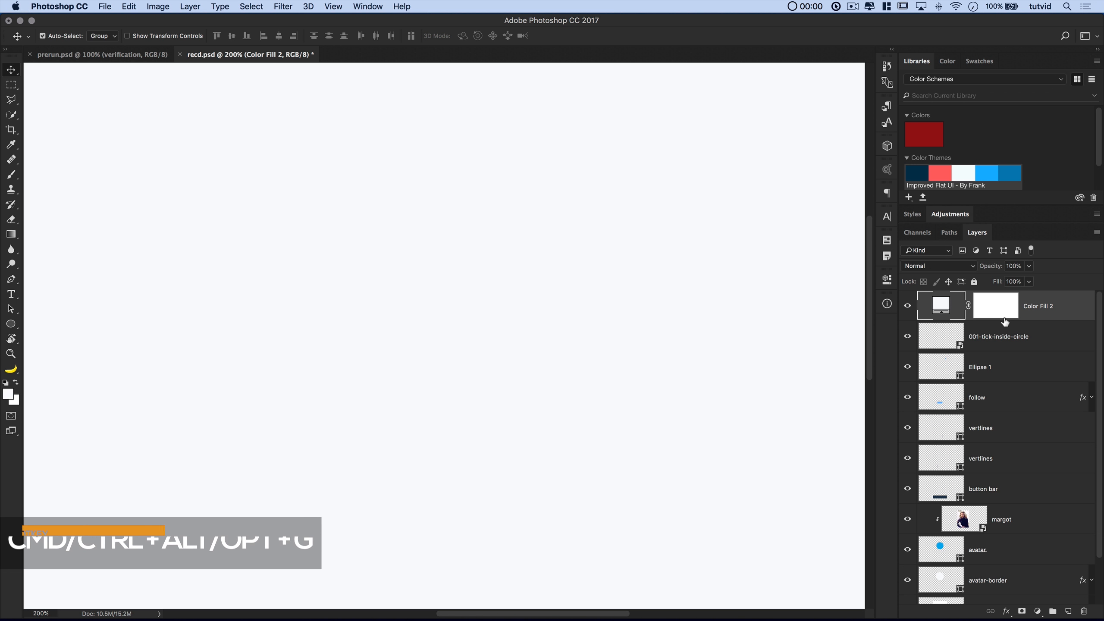
pyautogui.press('super+alt+g')
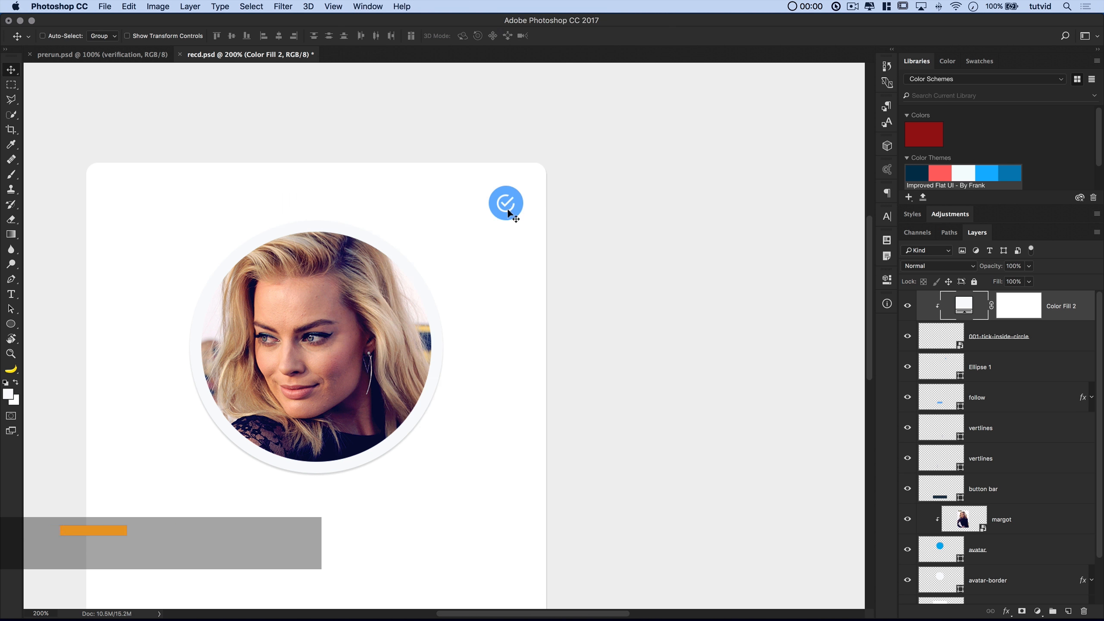
pyautogui.press('super+minus')
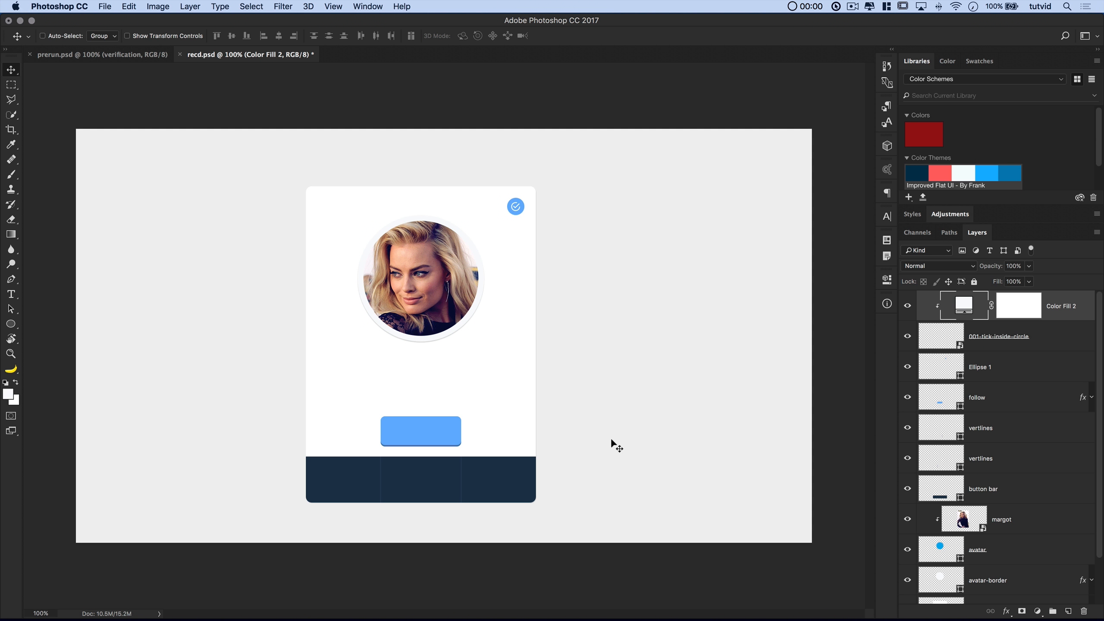
# Add the black text "Margot Robbie" beneath the avatar, with the foreground and background colors reset to default
pyautogui.press('d')
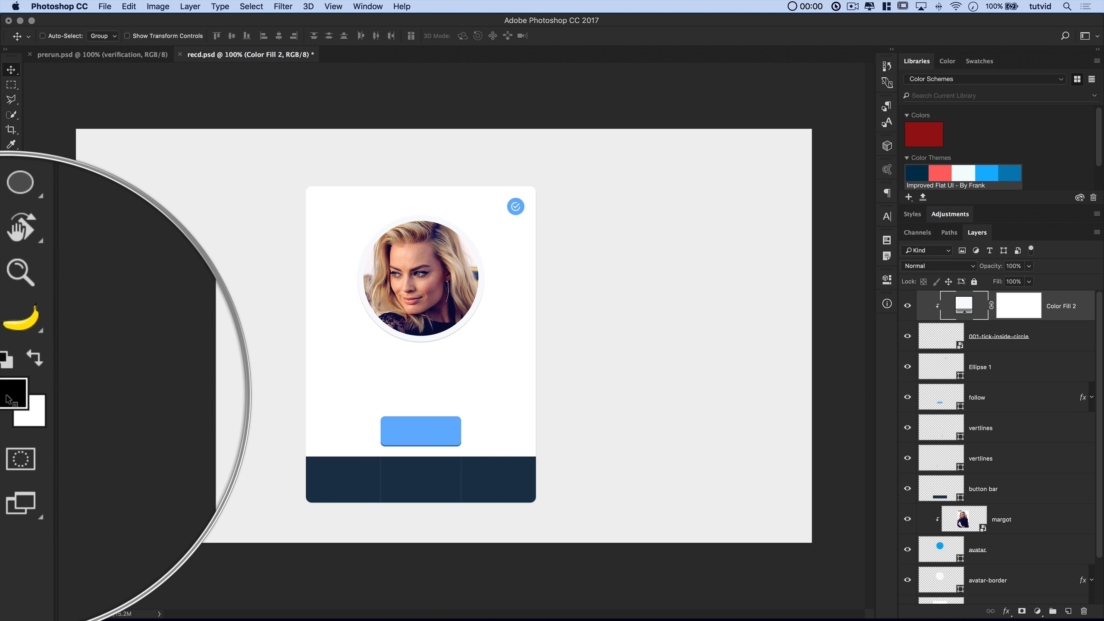
pyautogui.click(11, 294)
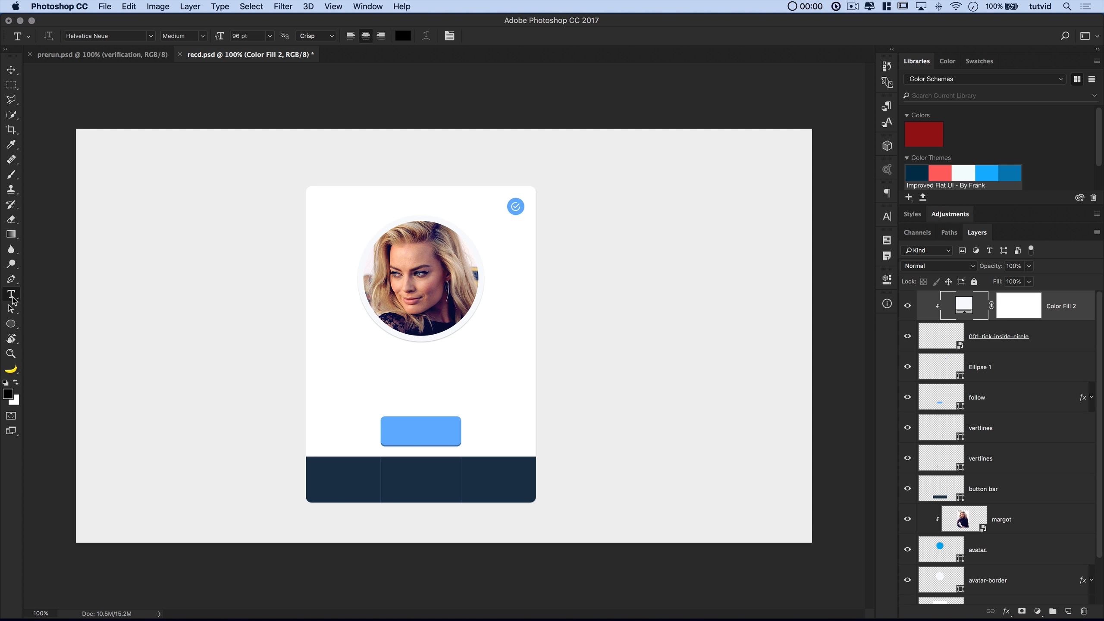
pyautogui.click(412, 371)
pyautogui.write('Mar')
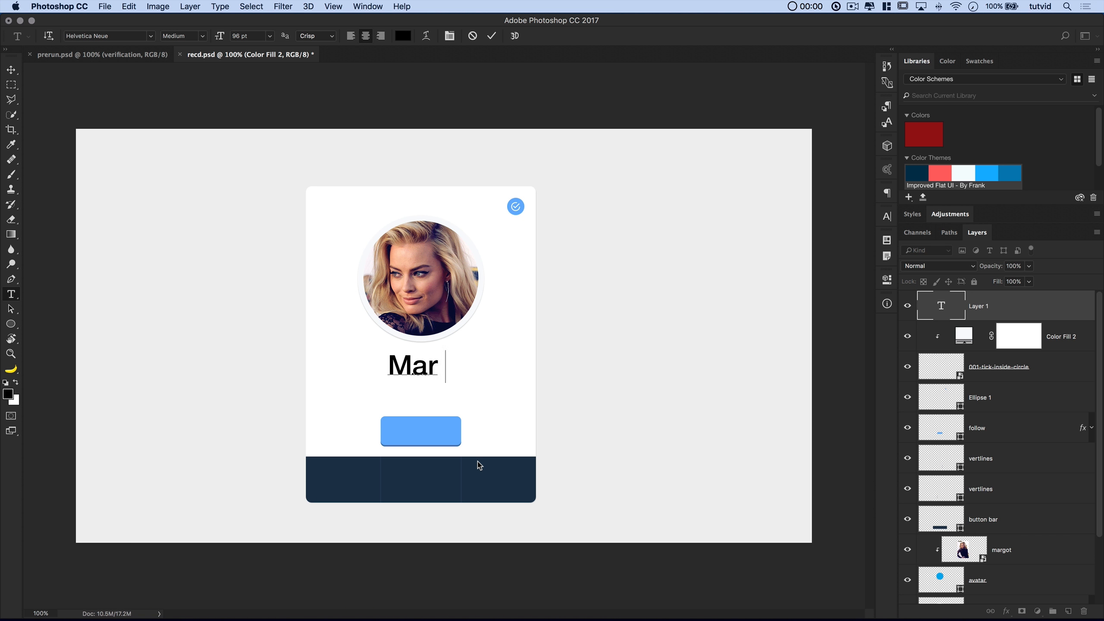
pyautogui.write('got Robbie')
pyautogui.press('super+Return')
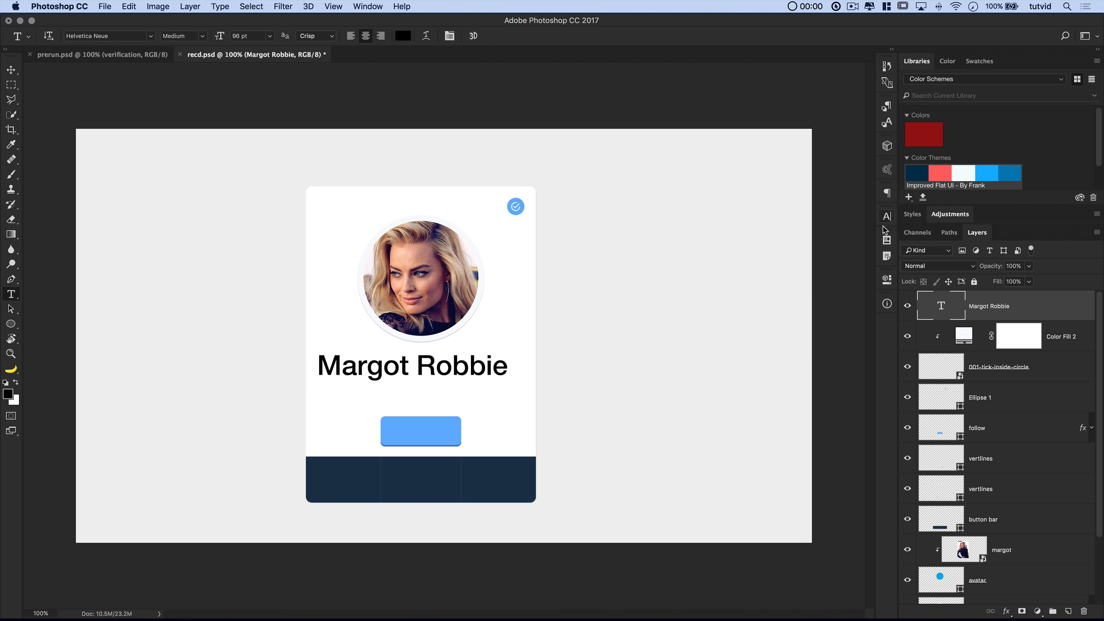
# Show the character settings, and move the Margot Robbie text left of the card with a duplicate beneath it
pyautogui.click(888, 198)
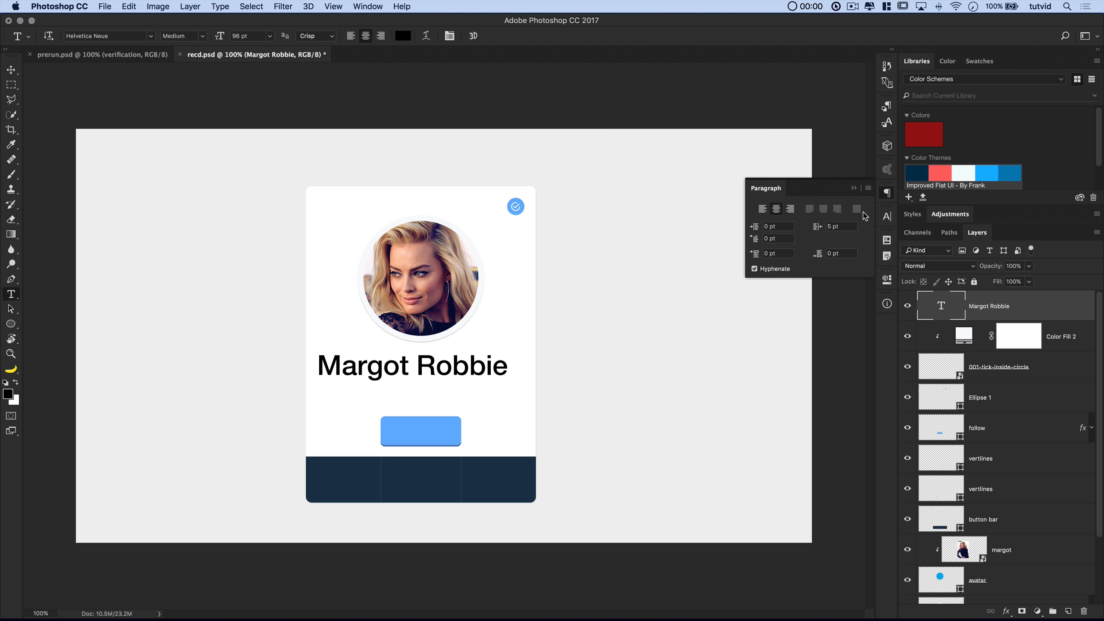
pyautogui.click(887, 216)
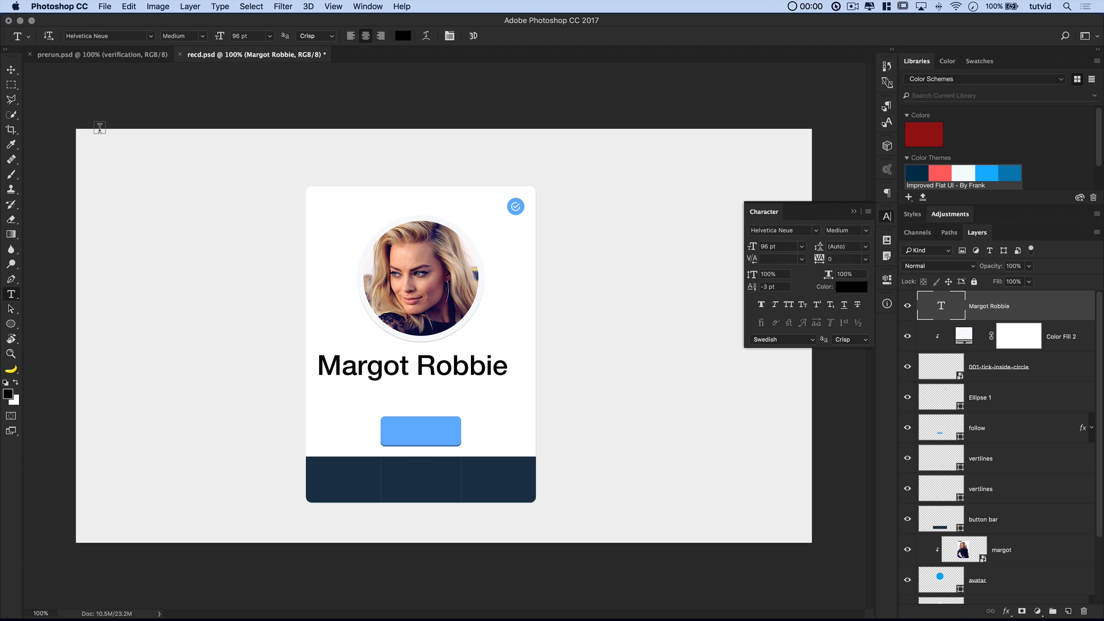
pyautogui.click(11, 70)
pyautogui.moveTo(445, 367); pyautogui.dragTo(178, 268)
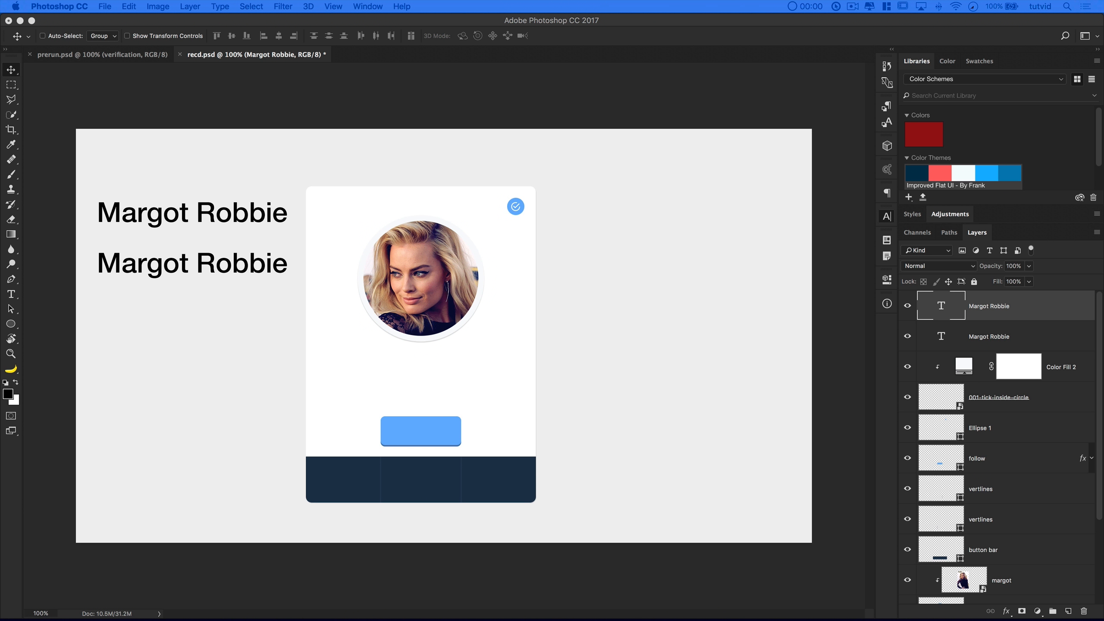
# Replace the duplicate text with "Margot Robbie was born in Dalby, Queensland, Australia and raised on the Gold Coast."
pyautogui.doubleClick(942, 306)
pyautogui.write('Margot Robbie was born in Dalby, Queensland, Australia and raised on the Gold Coast.')
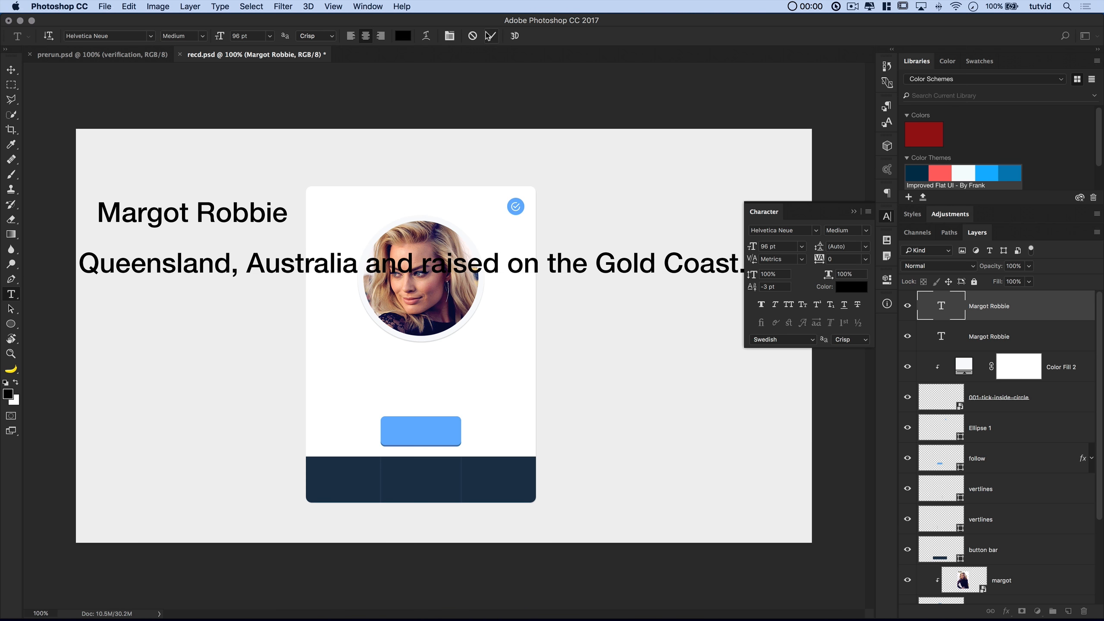
pyautogui.press('super+Return')
# Shift the long biography line to the right across the canvas, keeping it below the Margot Robbie name
pyautogui.moveTo(211, 272); pyautogui.dragTo(643, 297)
pyautogui.moveTo(282, 300); pyautogui.dragTo(47, 270)
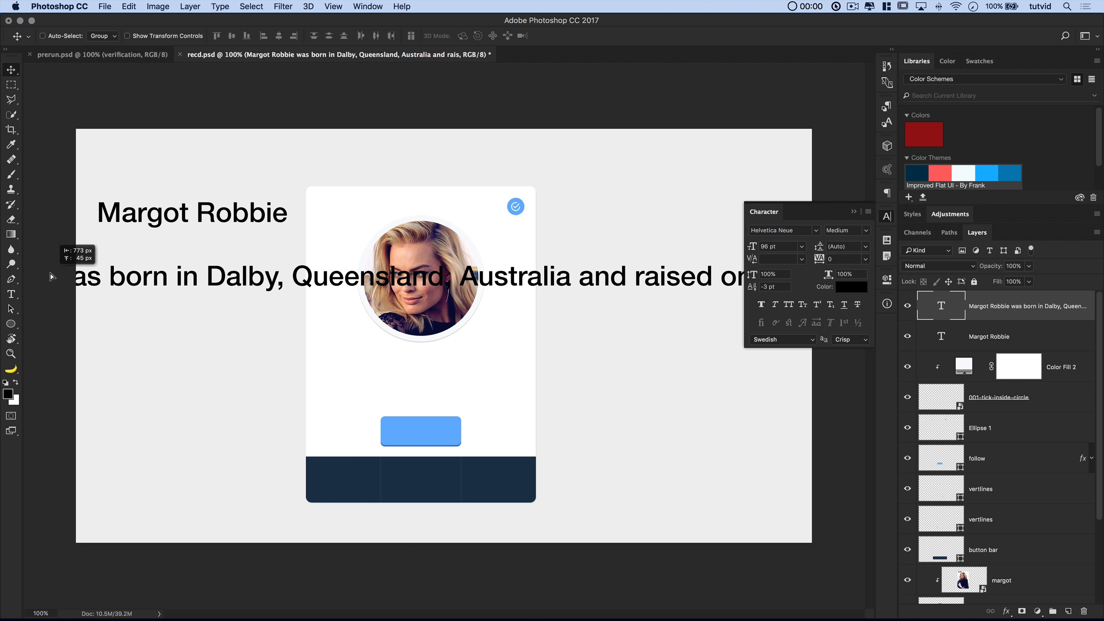
pyautogui.moveTo(529, 278); pyautogui.dragTo(581, 292)
pyautogui.moveTo(403, 289); pyautogui.dragTo(521, 262)
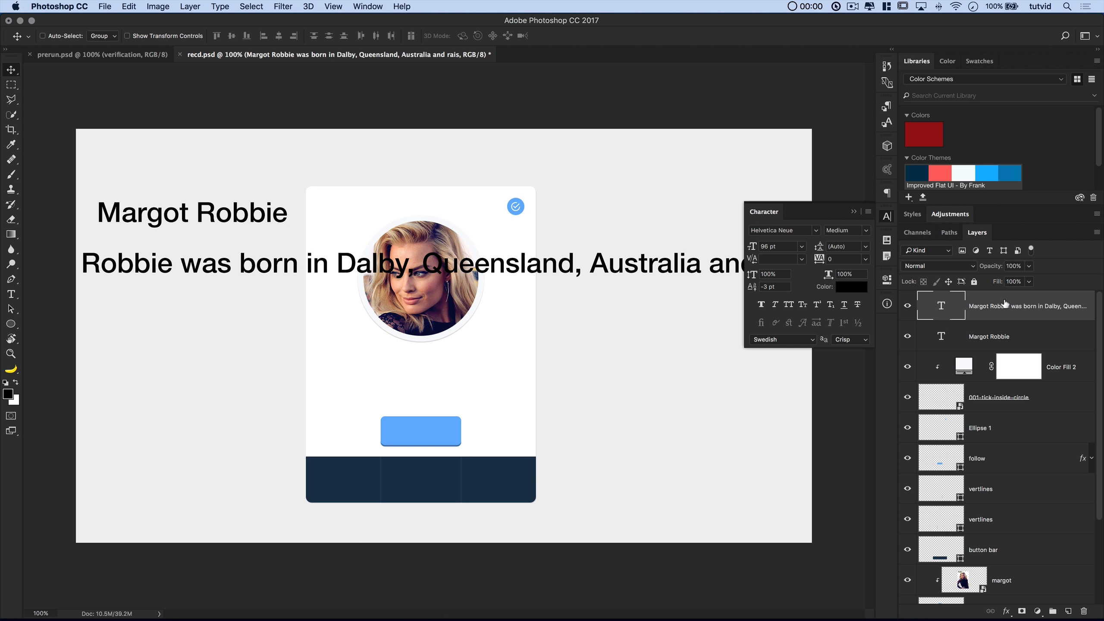
# Convert the biography line to paragraph text and reshape its text box into a narrow block wrapping over several lines
pyautogui.rightClick(982, 301)
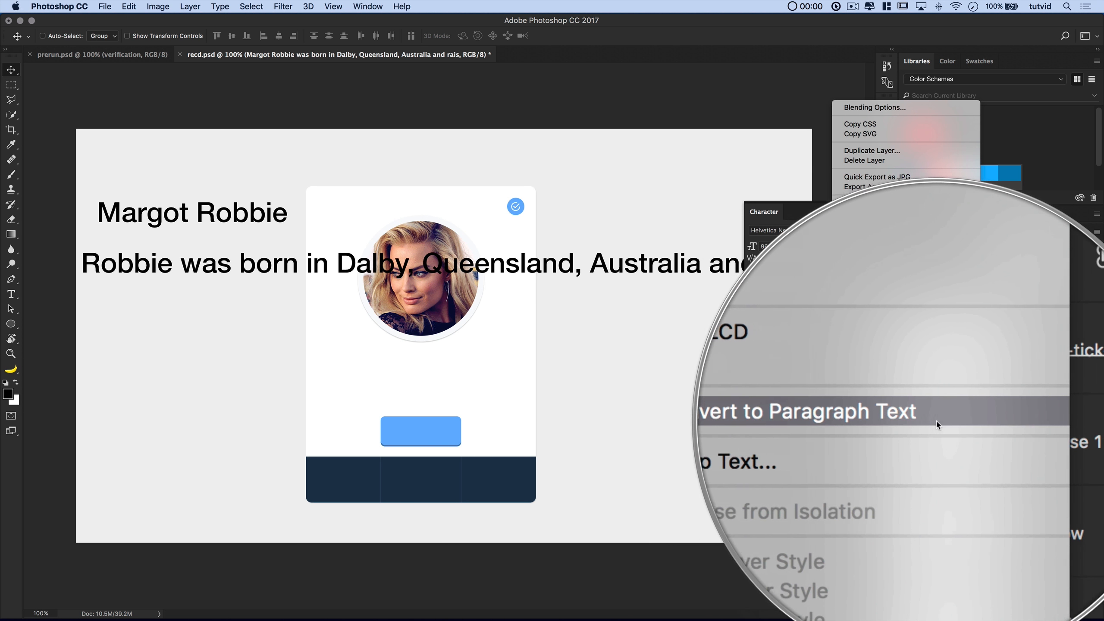
pyautogui.click(937, 405)
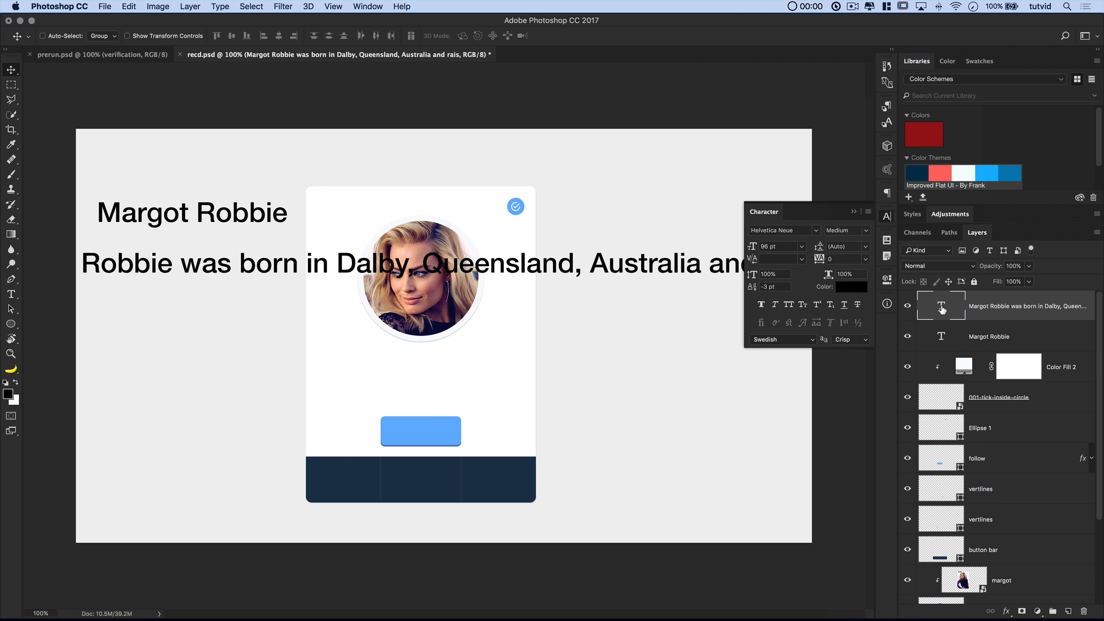
pyautogui.doubleClick(942, 310)
pyautogui.click(506, 283)
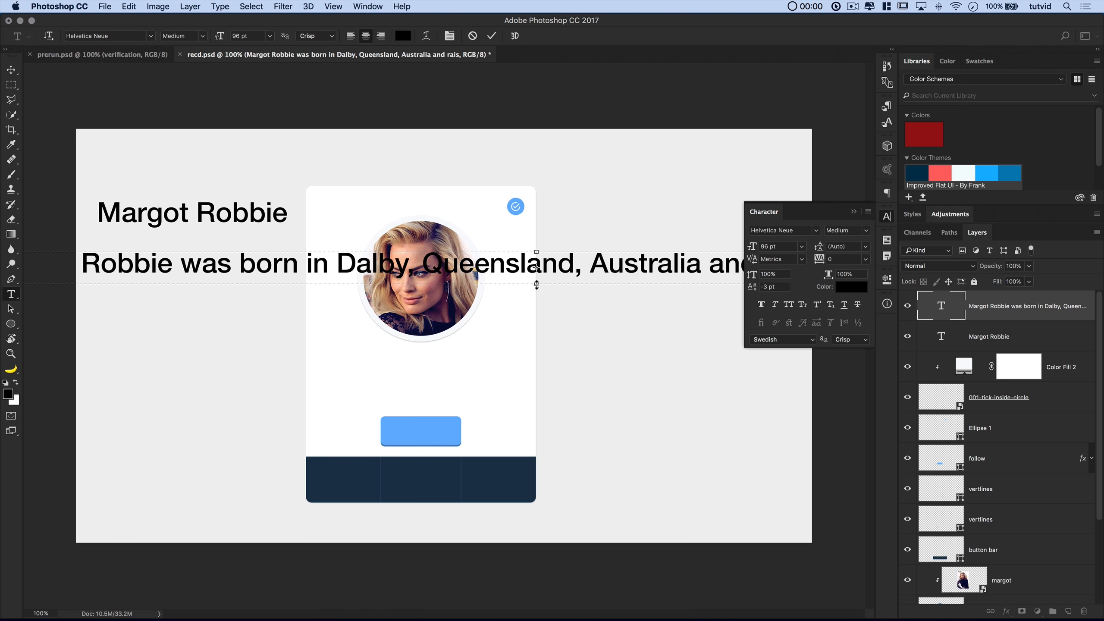
pyautogui.press('super+minus')
pyautogui.press('super+minus')
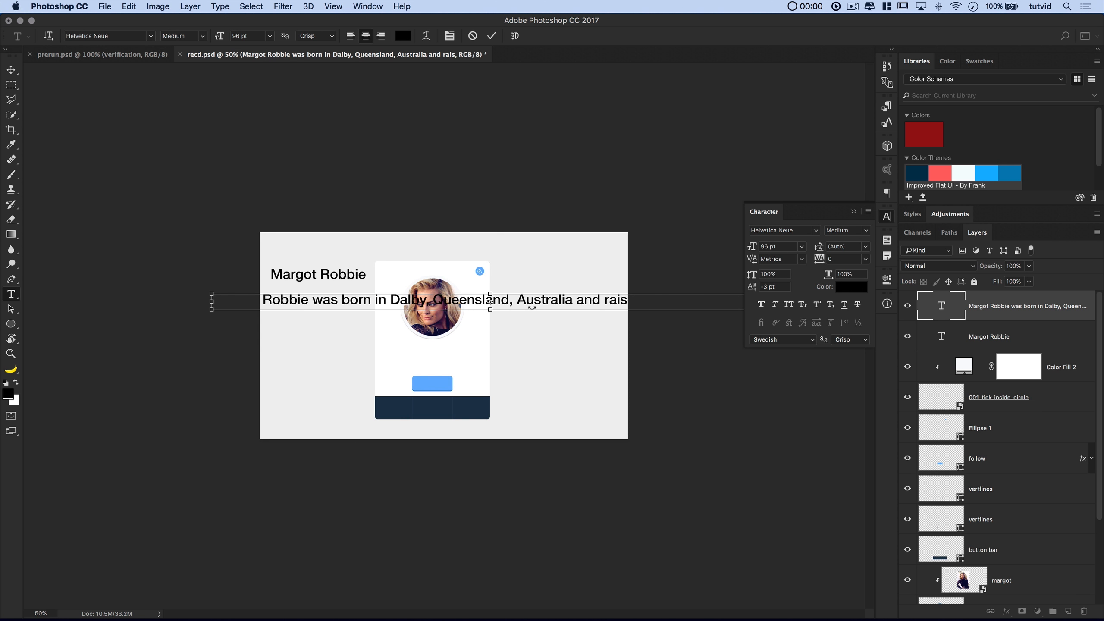
pyautogui.moveTo(206, 306); pyautogui.dragTo(514, 302)
pyautogui.moveTo(644, 311); pyautogui.dragTo(643, 391)
pyautogui.moveTo(591, 340); pyautogui.dragTo(460, 362)
pyautogui.moveTo(638, 365); pyautogui.dragTo(464, 366)
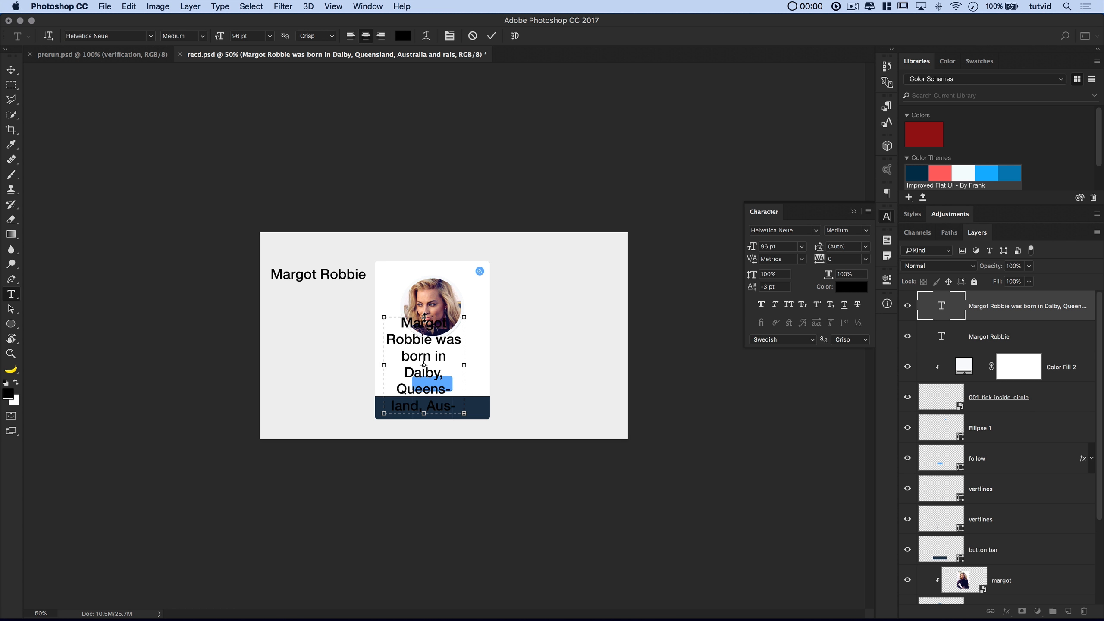
# Position the biography text box beneath the Margot Robbie name, left of the card, and resize it against the displayed grid
pyautogui.moveTo(424, 317); pyautogui.dragTo(326, 301)
pyautogui.press('super+plus')
pyautogui.press('super+plus')
pyautogui.press('super+apostrophe')
pyautogui.moveTo(265, 298); pyautogui.dragTo(277, 297)
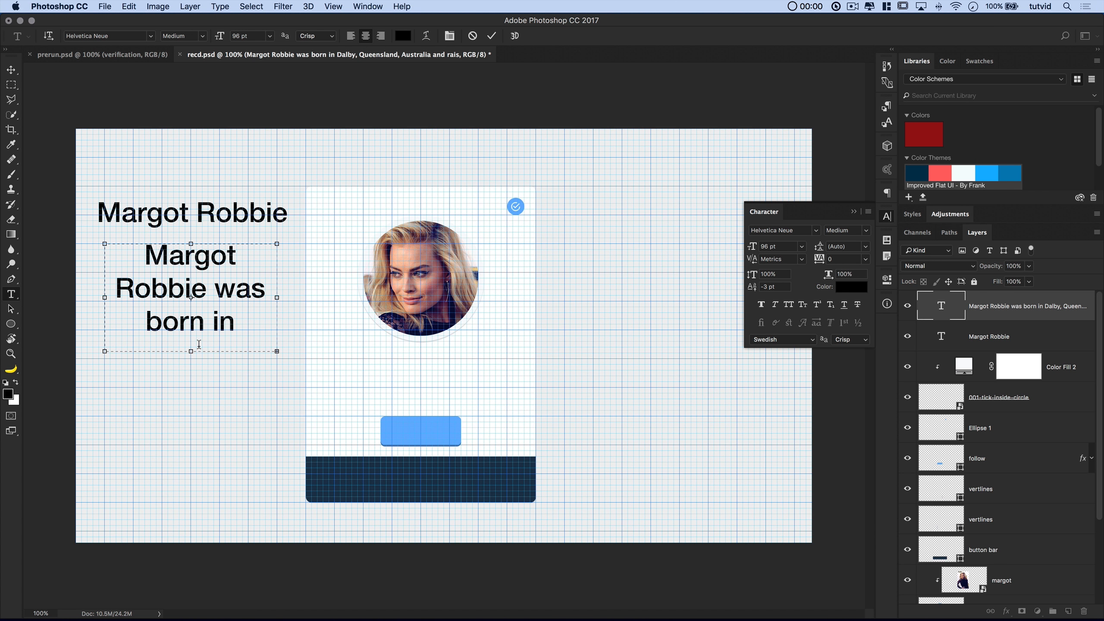
pyautogui.moveTo(189, 351); pyautogui.dragTo(188, 340)
pyautogui.press('super+Return')
pyautogui.press('v')
# Hide the character settings and move the Margot Robbie layer above the biography text layer
pyautogui.click(887, 216)
pyautogui.click(989, 338)
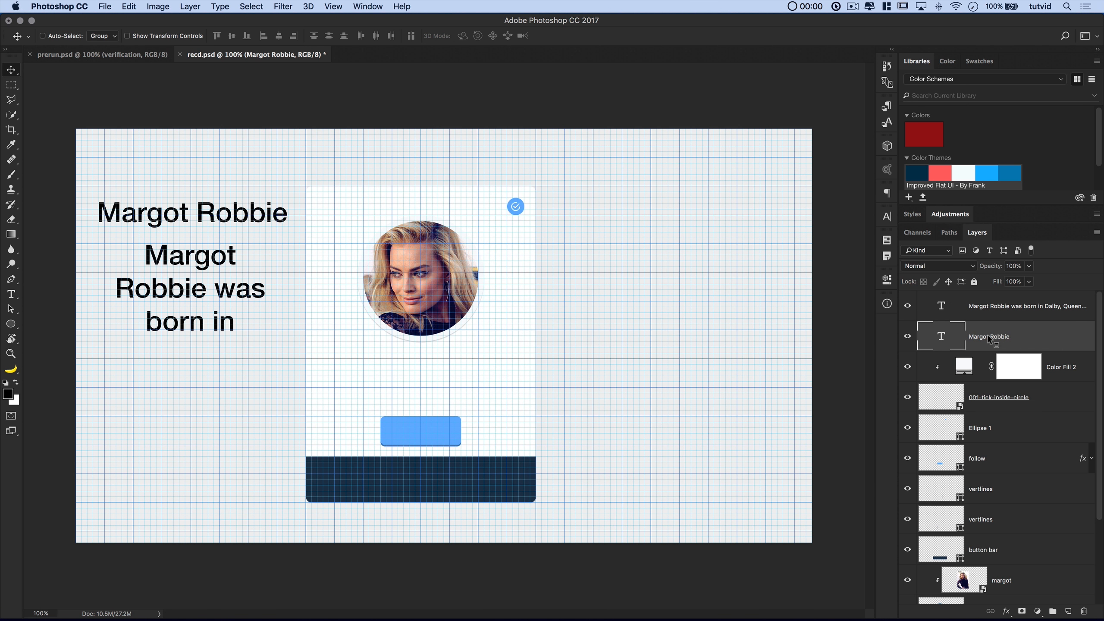
pyautogui.moveTo(952, 340); pyautogui.dragTo(938, 305)
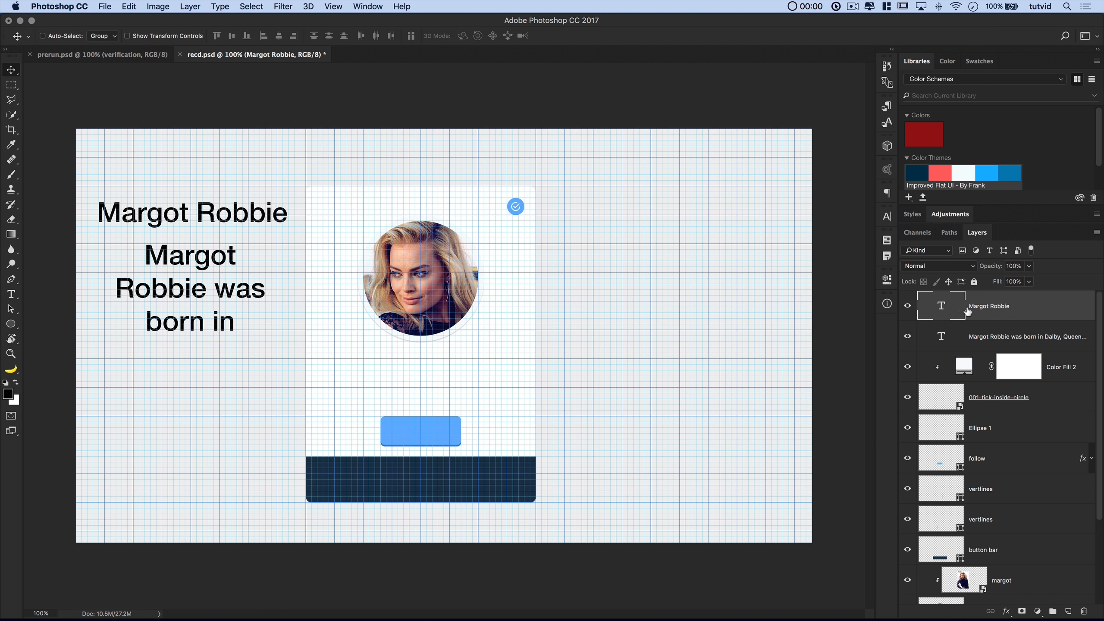
# Set the Margot Robbie name text to the Light weight at 60 pt
pyautogui.click(887, 216)
pyautogui.click(867, 231)
pyautogui.click(839, 305)
pyautogui.doubleClick(773, 247)
pyautogui.write('60')
pyautogui.press('Tab')
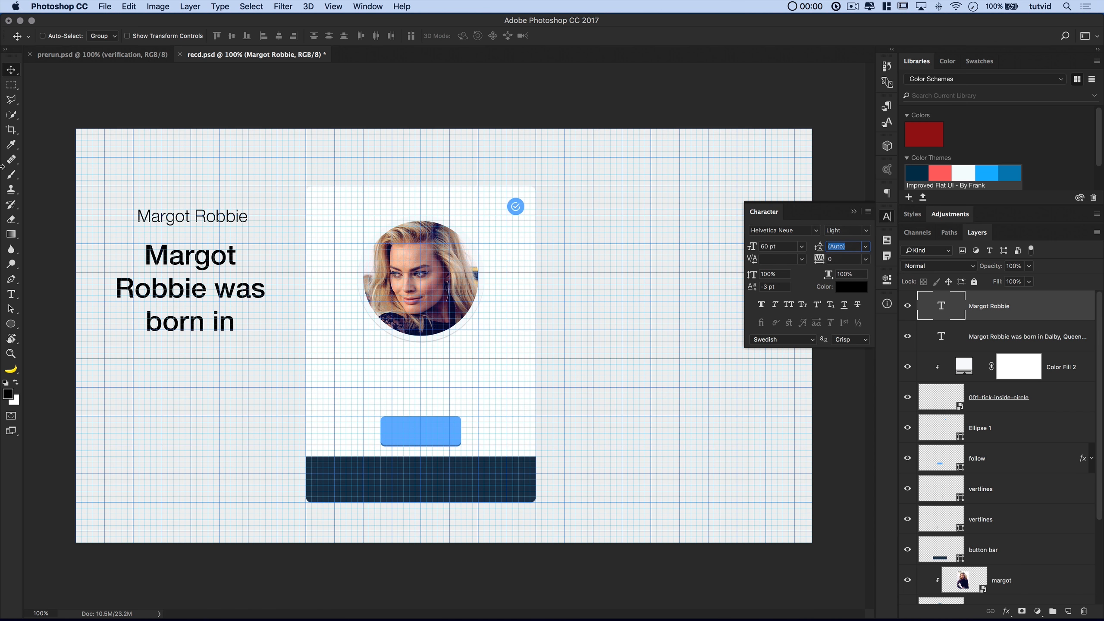
# Place the Margot Robbie name on the card, centered just beneath the circular avatar
pyautogui.moveTo(198, 217); pyautogui.dragTo(428, 363)
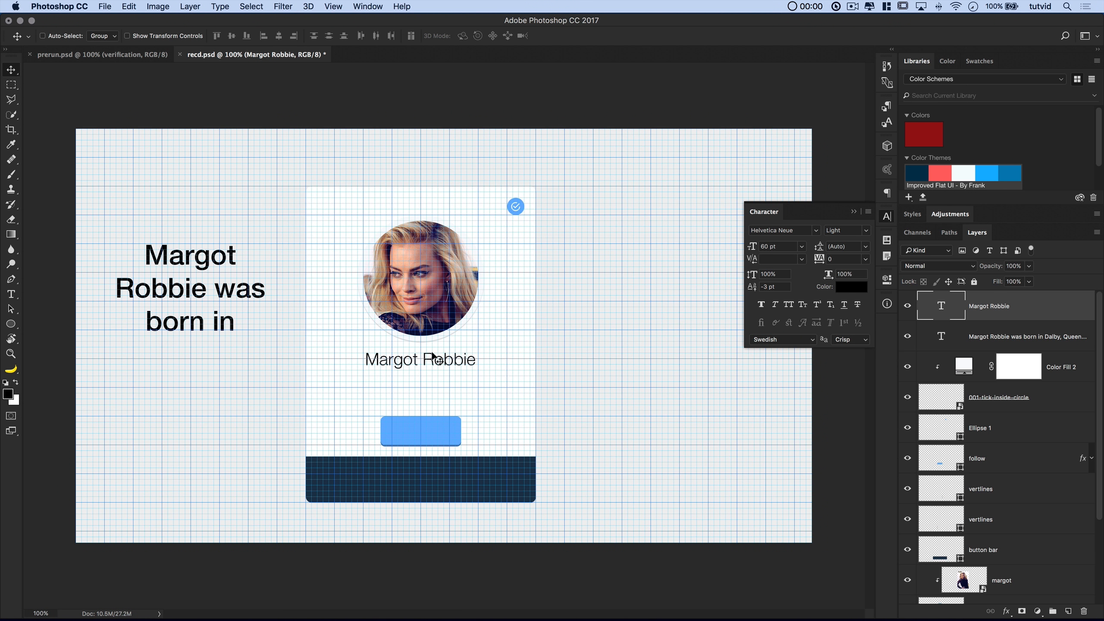
pyautogui.press('super')
pyautogui.press('super+equal')
pyautogui.press('super+equal')
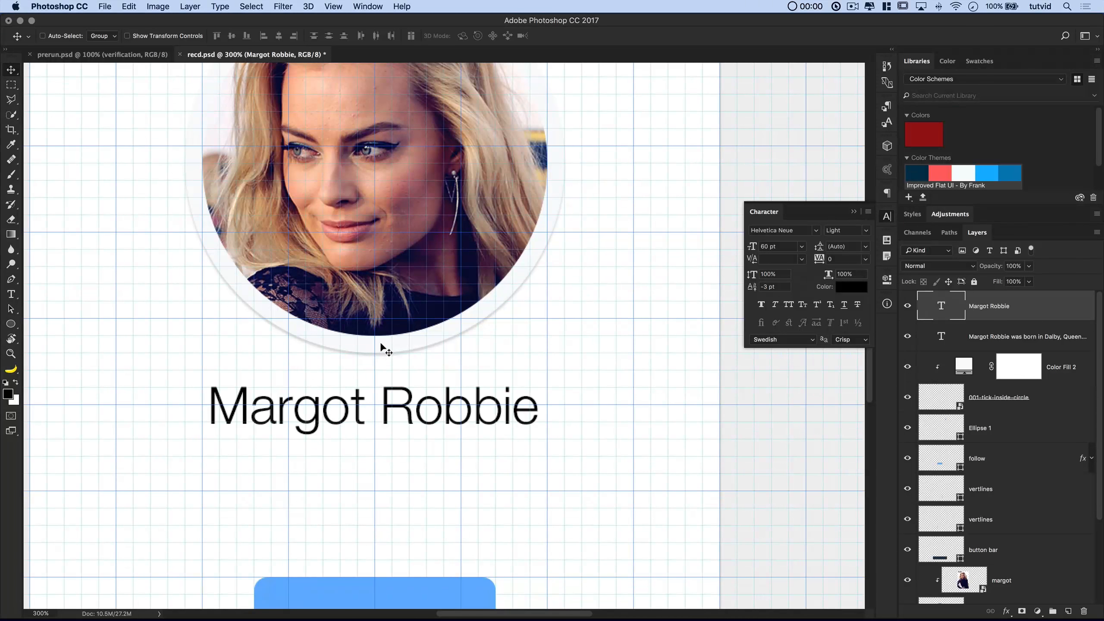
pyautogui.press('super+minus')
pyautogui.press('super+minus')
# Shift the biography text block slightly down and toward the card, keeping it outside the card's left edge
pyautogui.keyDown('super'); pyautogui.click(217, 286); pyautogui.keyUp('super')
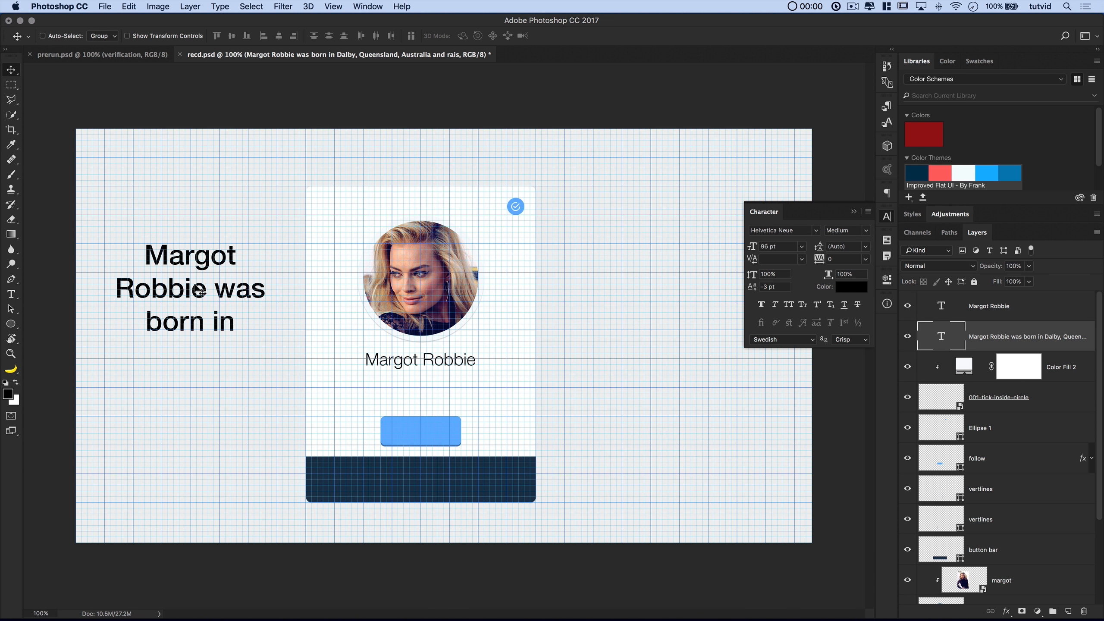
pyautogui.moveTo(193, 283); pyautogui.dragTo(215, 331)
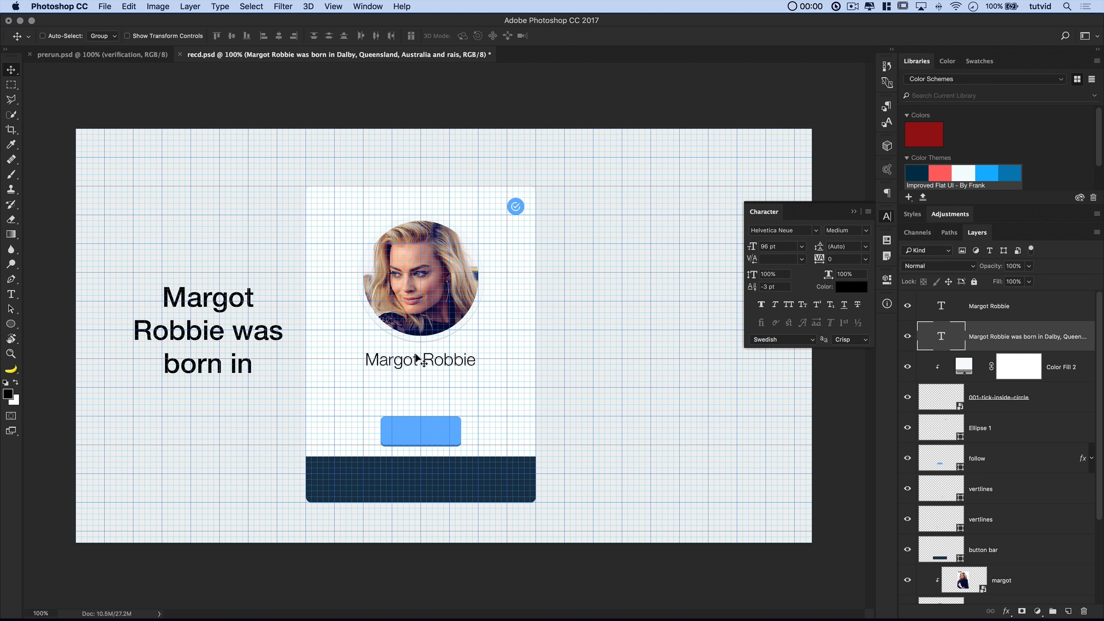